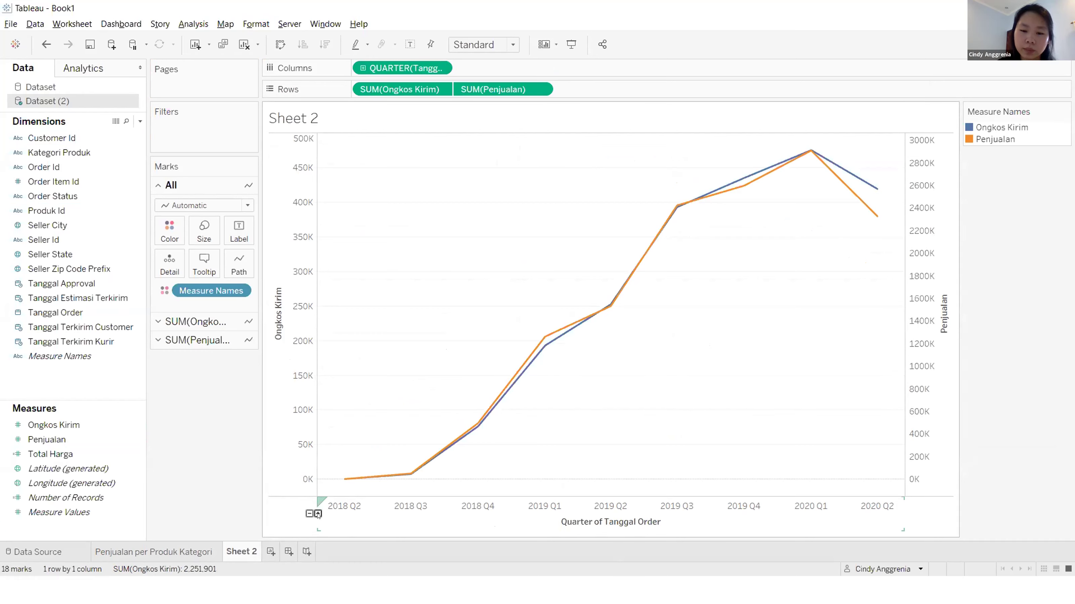
- Drill the Tanggal Order date axis down from quarters to months
click(317, 514)
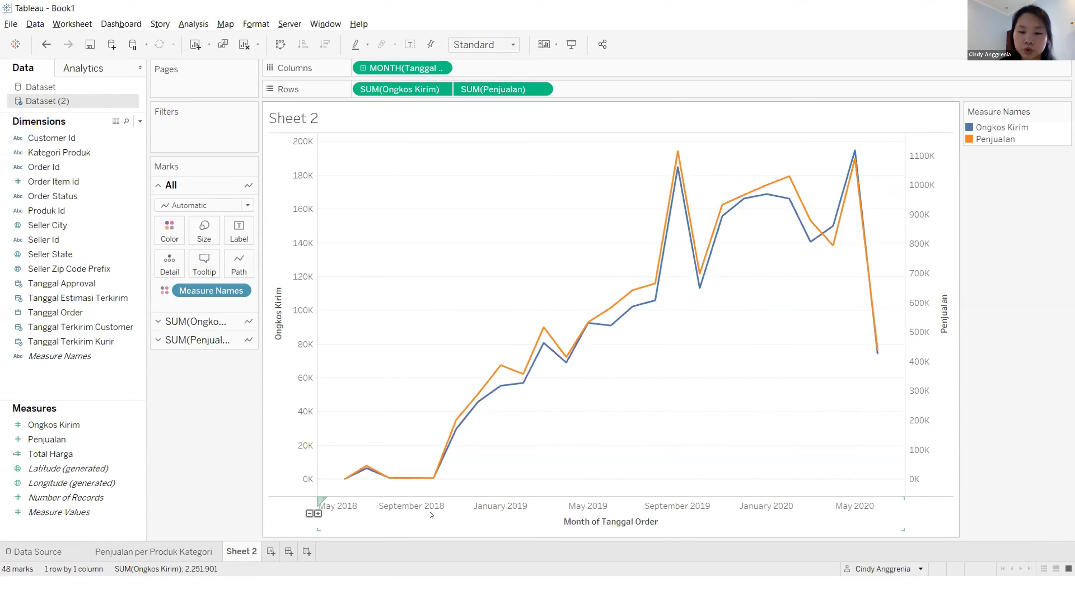
click(310, 514)
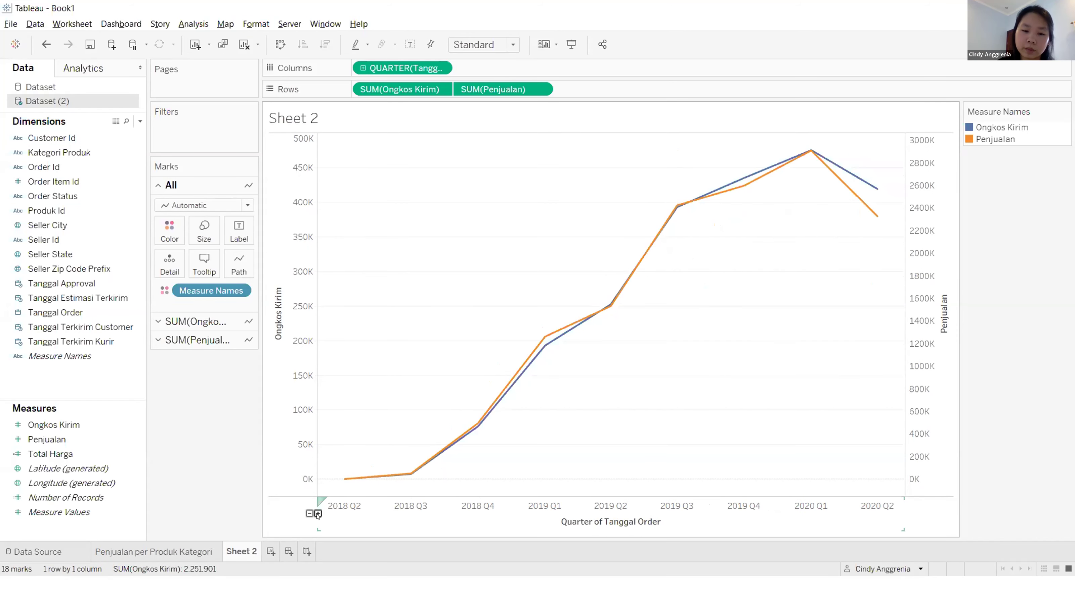
click(318, 514)
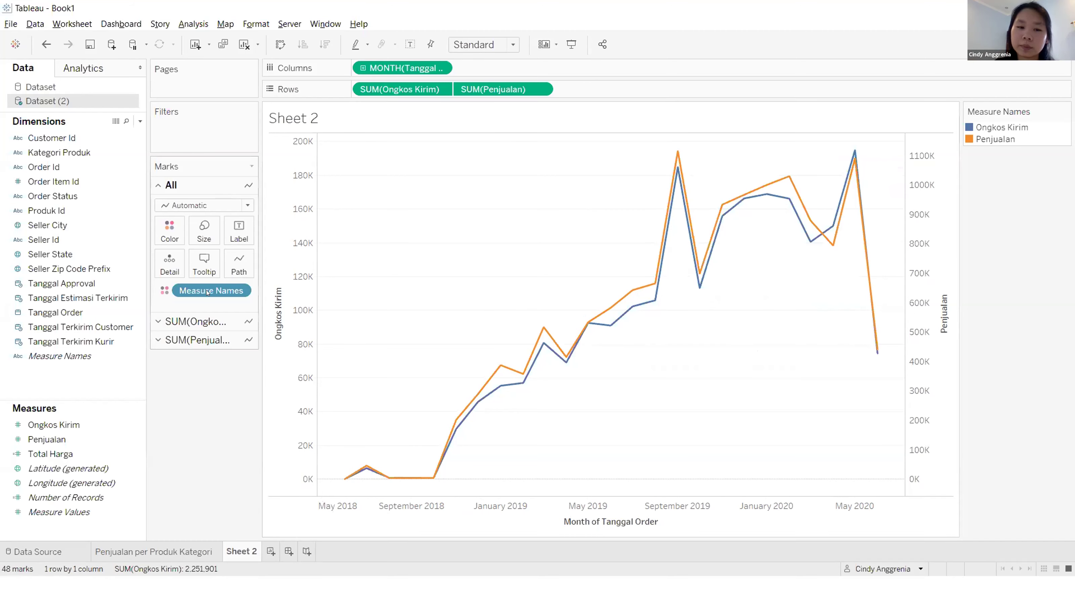
- Synchronize the Penjualan axis with the Ongkos Kirim axis in the dual-axis line chart
click(288, 312)
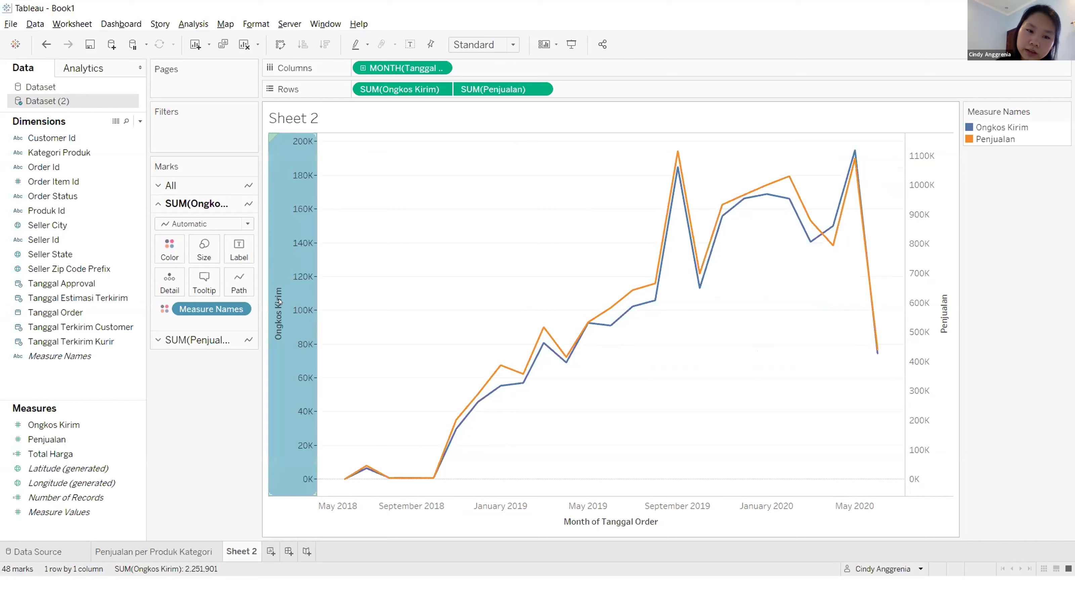
click(925, 353)
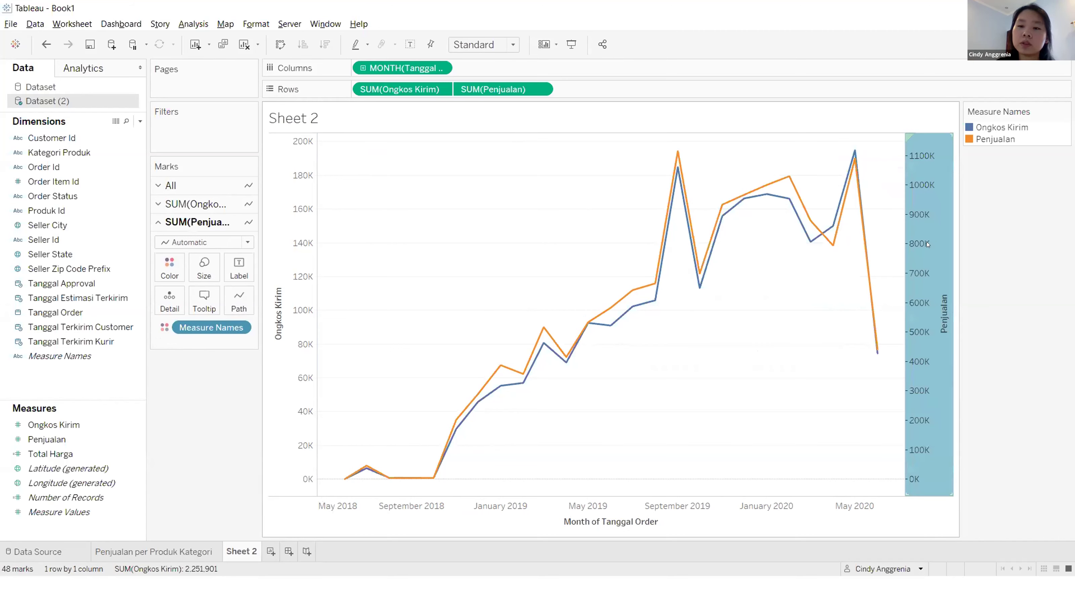
right_click(924, 283)
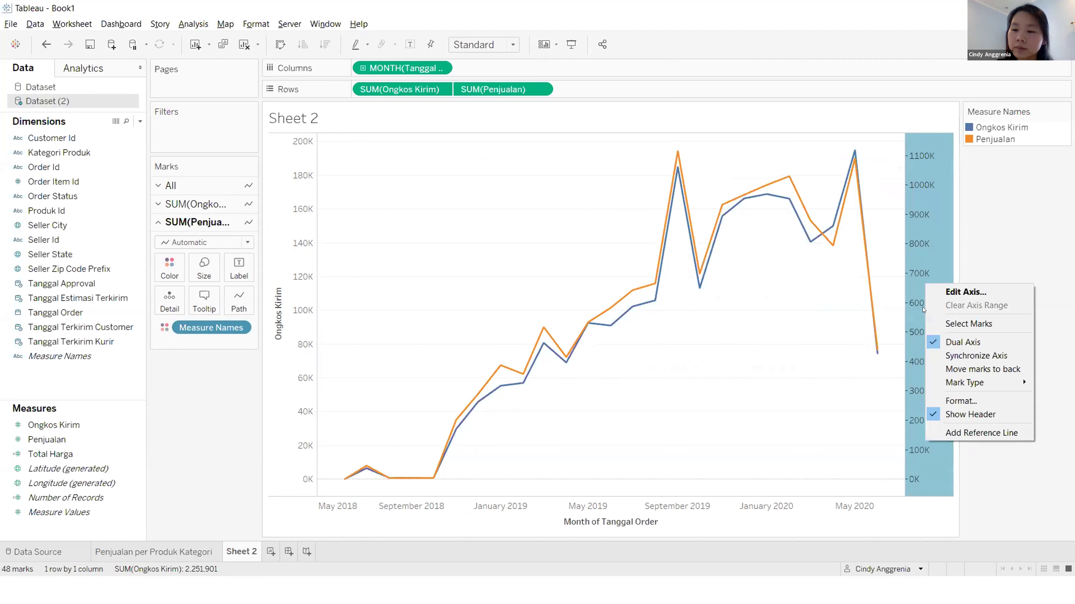
click(967, 356)
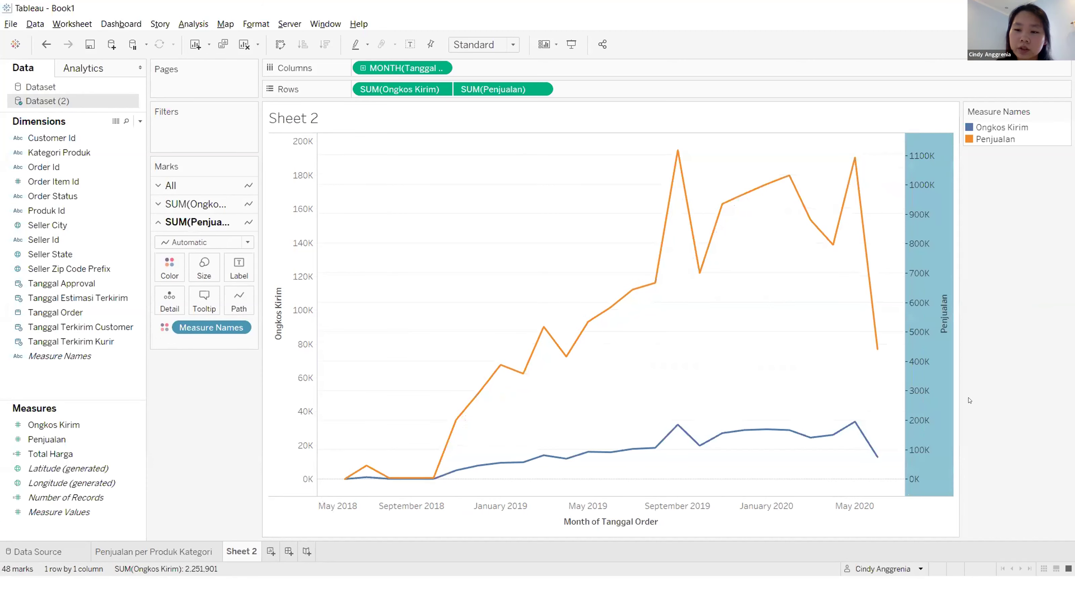
right_click(932, 326)
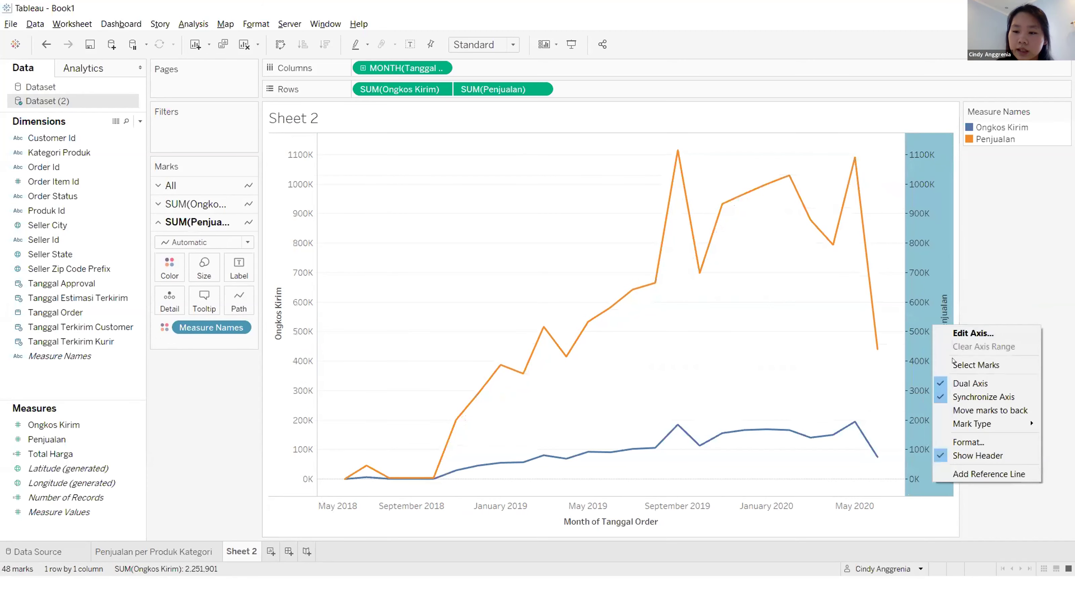
click(987, 317)
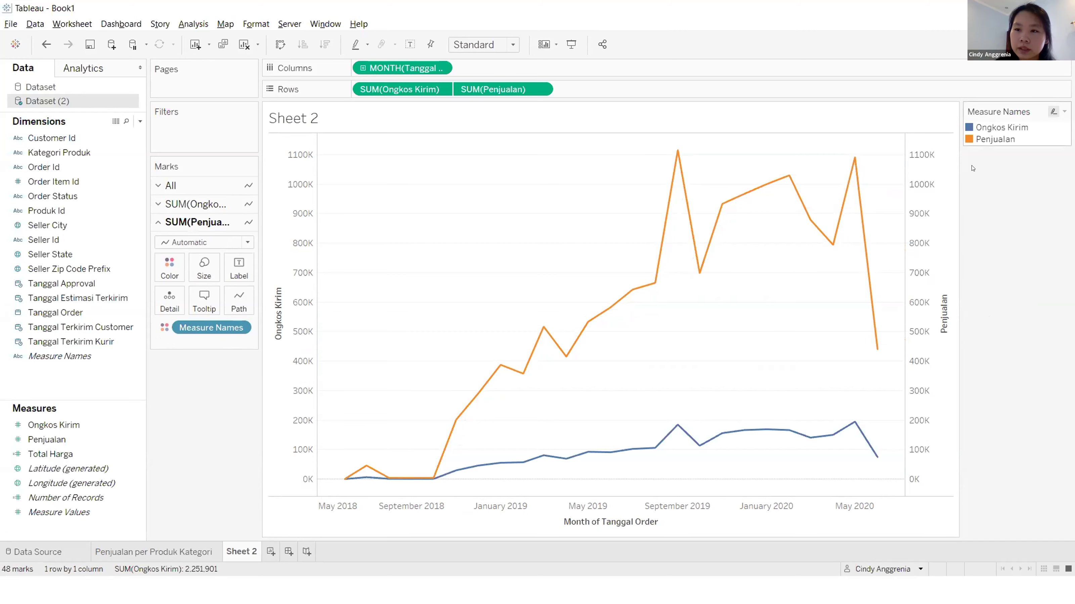
- Try the continuous area chart type from the suggested charts, and undo it
key(ctrl+1)
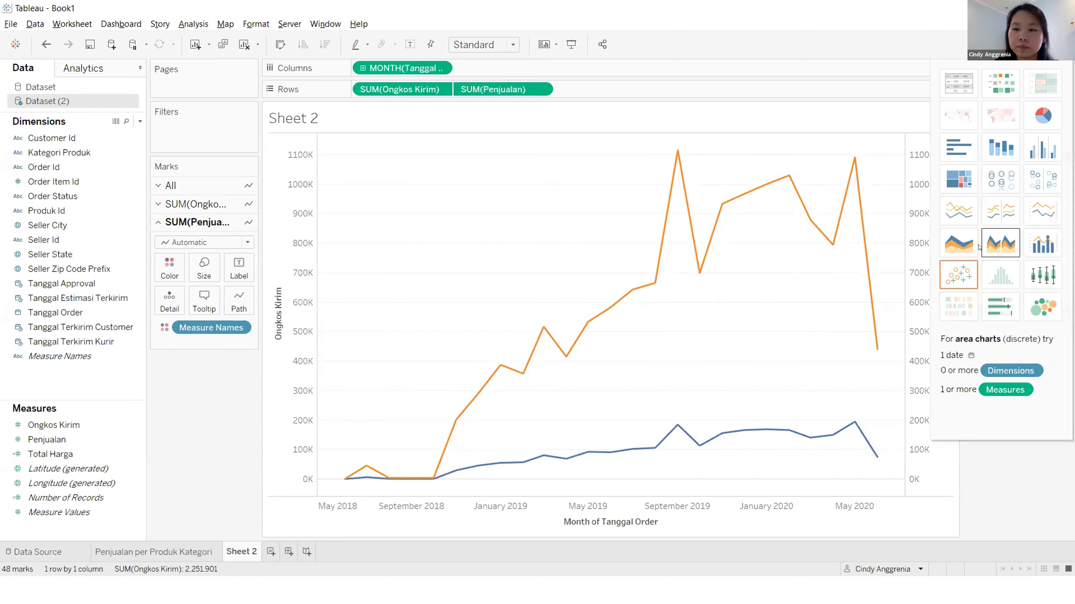
click(958, 243)
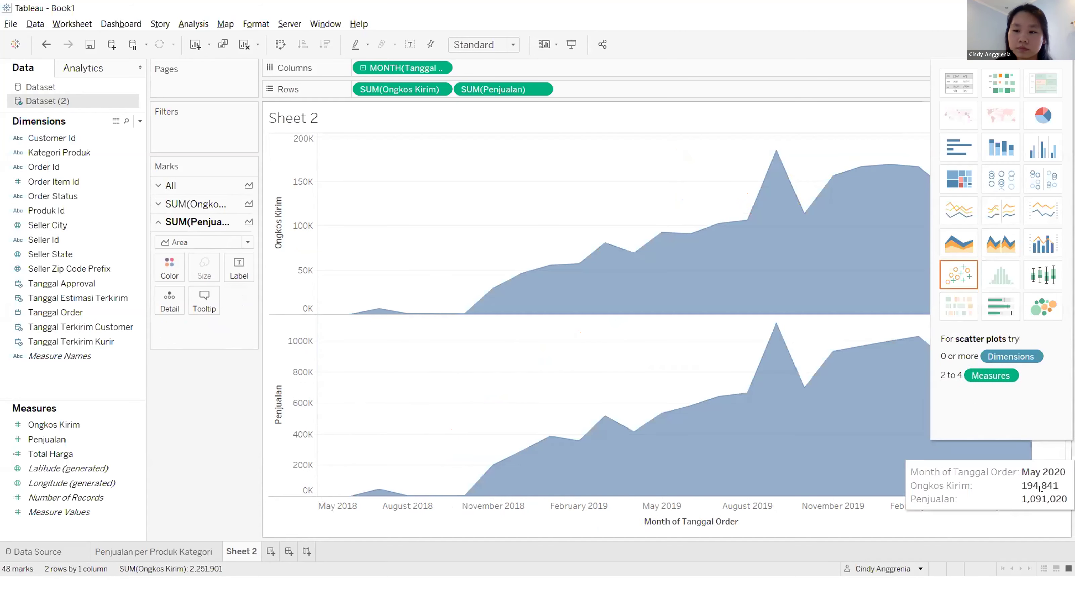
key(ctrl+z)
click(1049, 44)
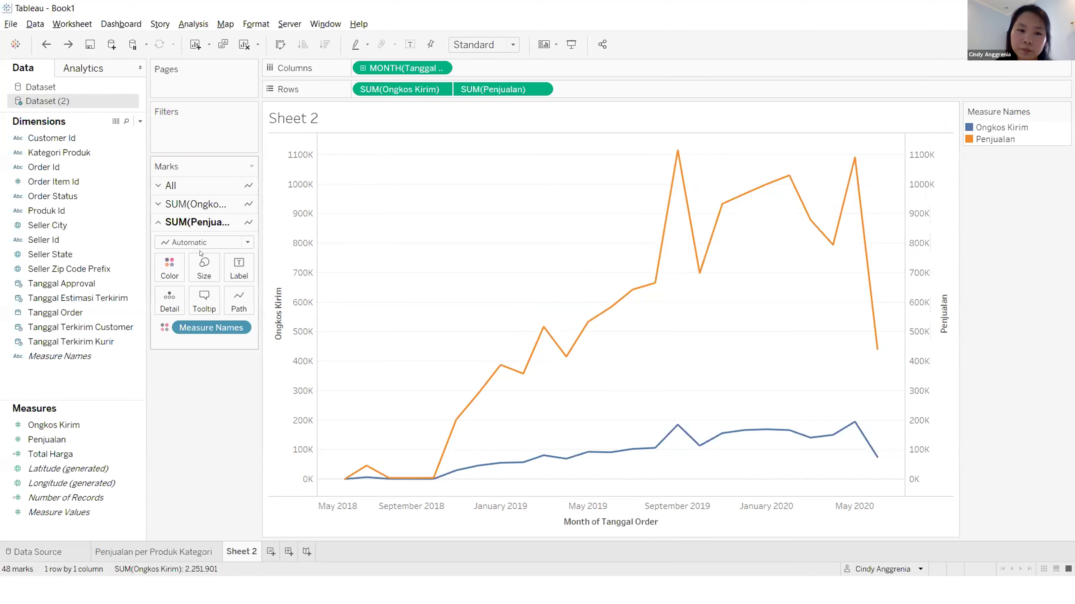
- Try the Area mark type on all marks of the dual-axis chart, and undo it
click(200, 185)
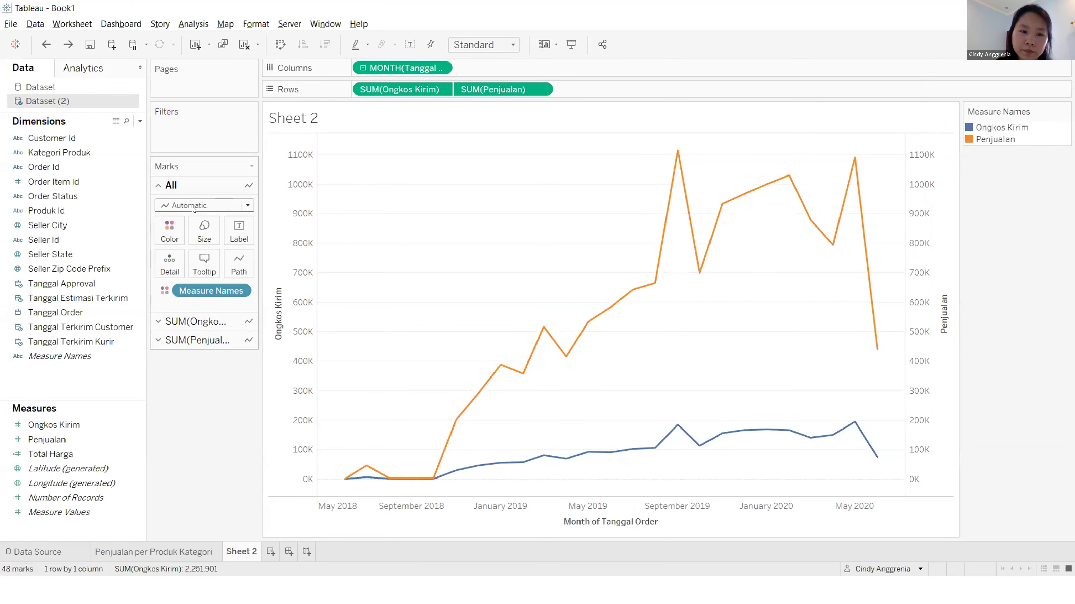
click(182, 205)
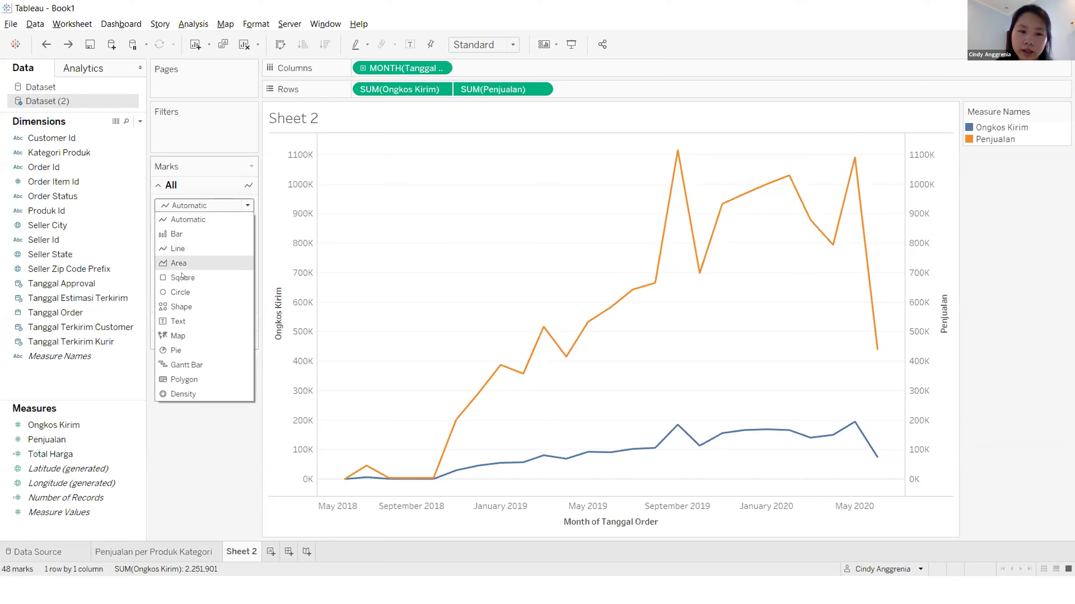
click(178, 263)
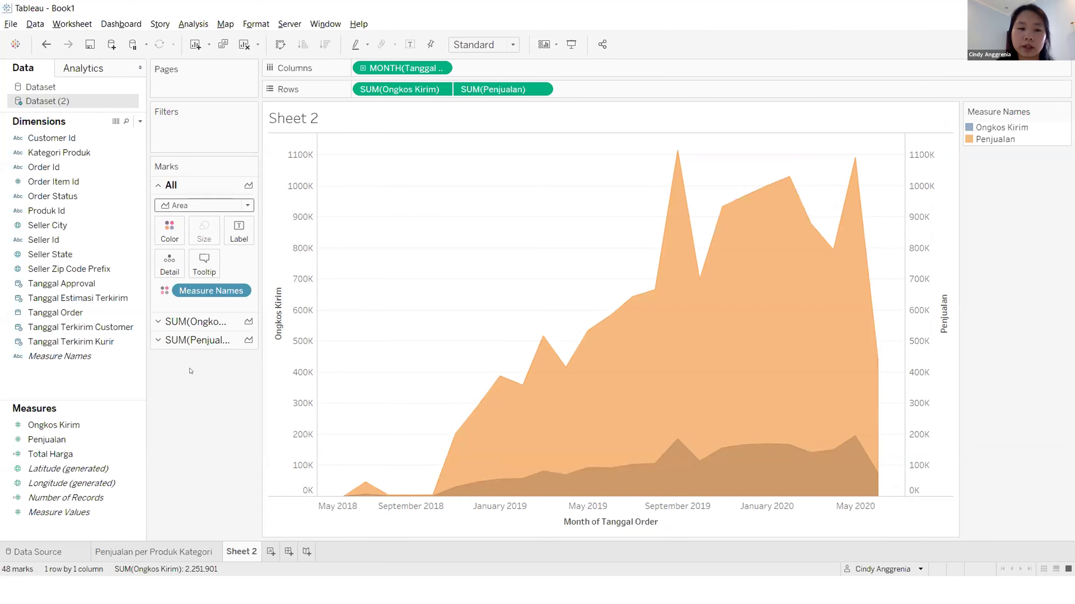
key(ctrl+z)
- Try the Bar and Gantt Bar mark types on the SUM(Ongkos Kirim) marks only
click(197, 322)
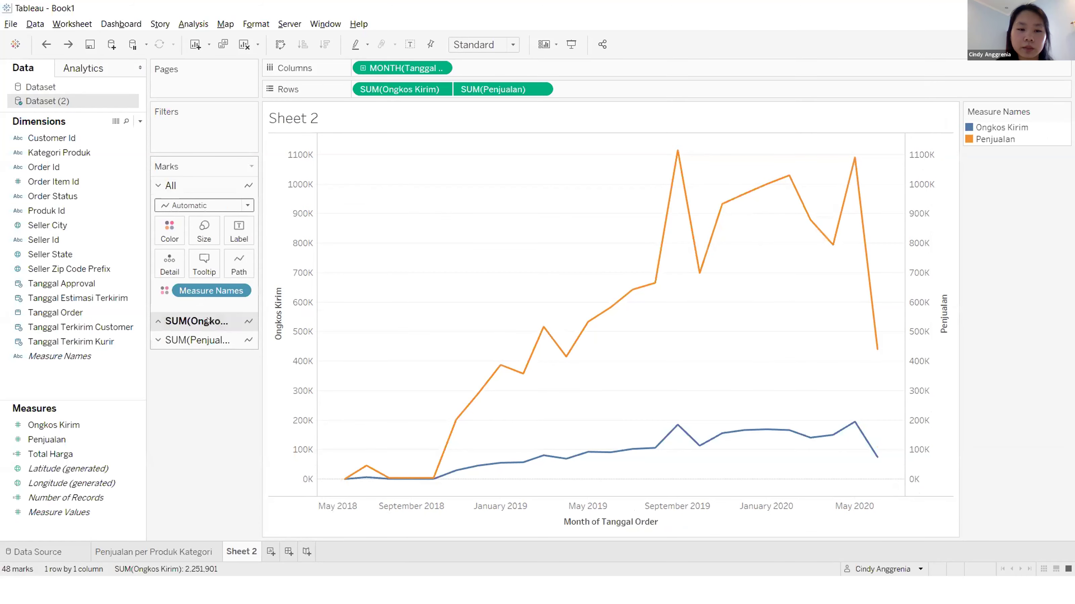
click(186, 224)
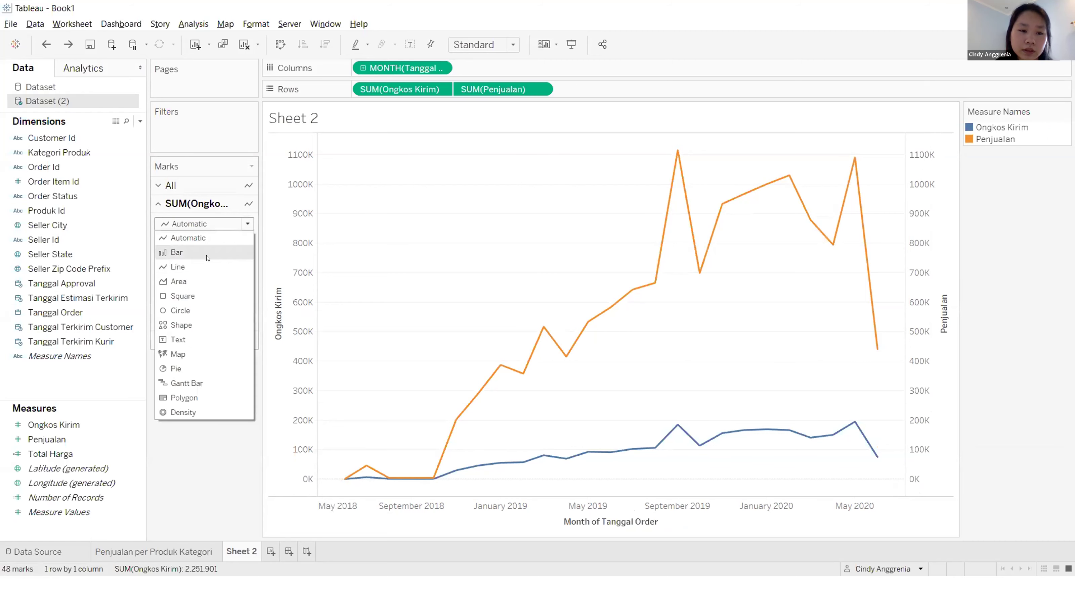
click(188, 252)
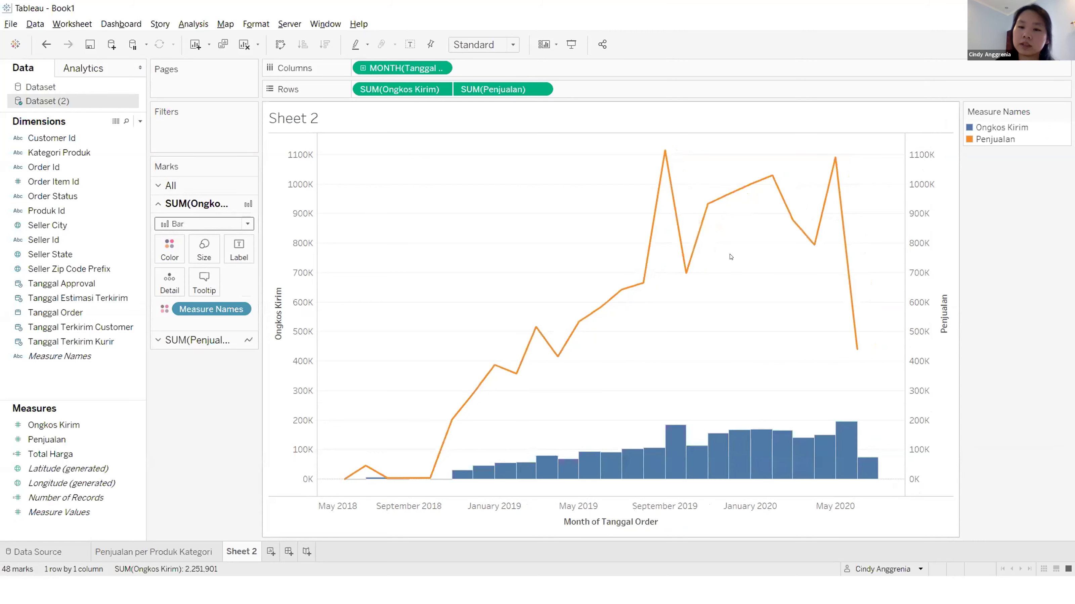
click(183, 224)
click(214, 381)
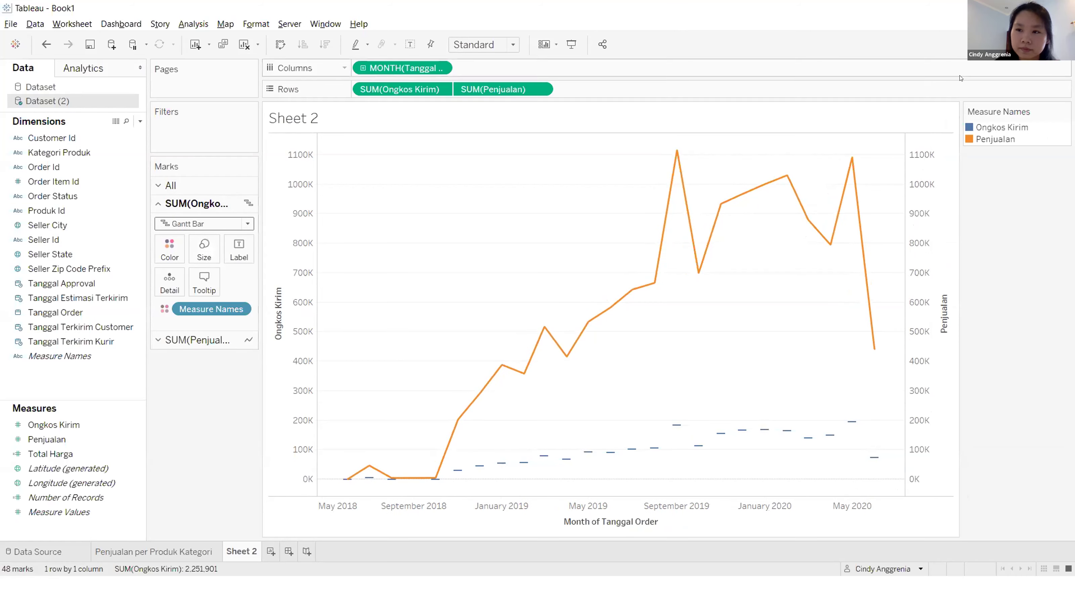
- Set the mark type of all marks in the dual-axis chart to Area
click(168, 186)
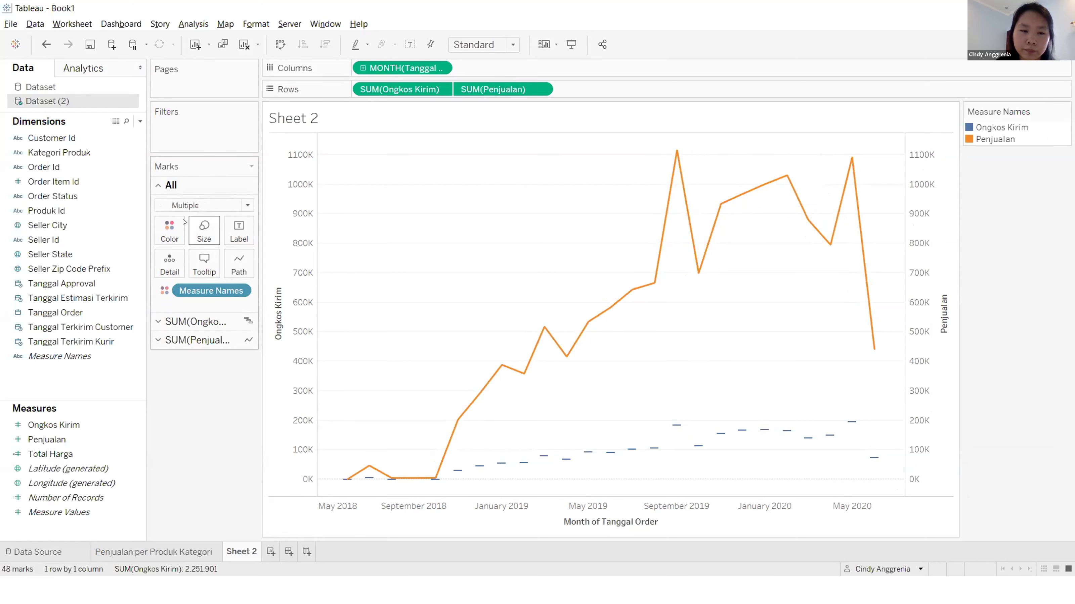
click(185, 206)
click(182, 259)
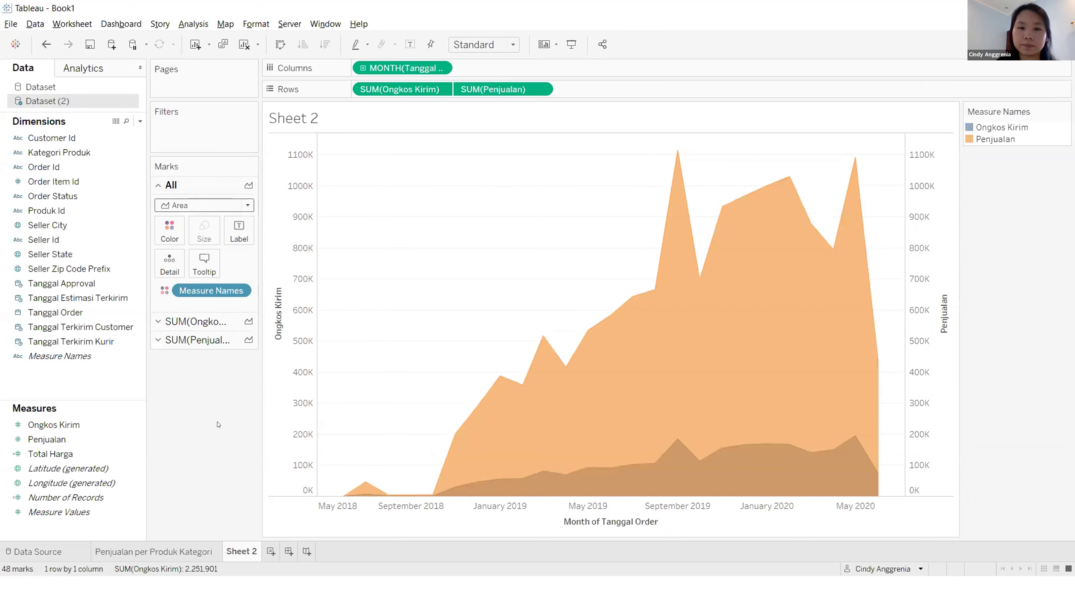
- Rename Sheet 2 as Penjualan per Bulan
double_click(241, 551)
text(Penjualan Per Bulan)
key(Return)
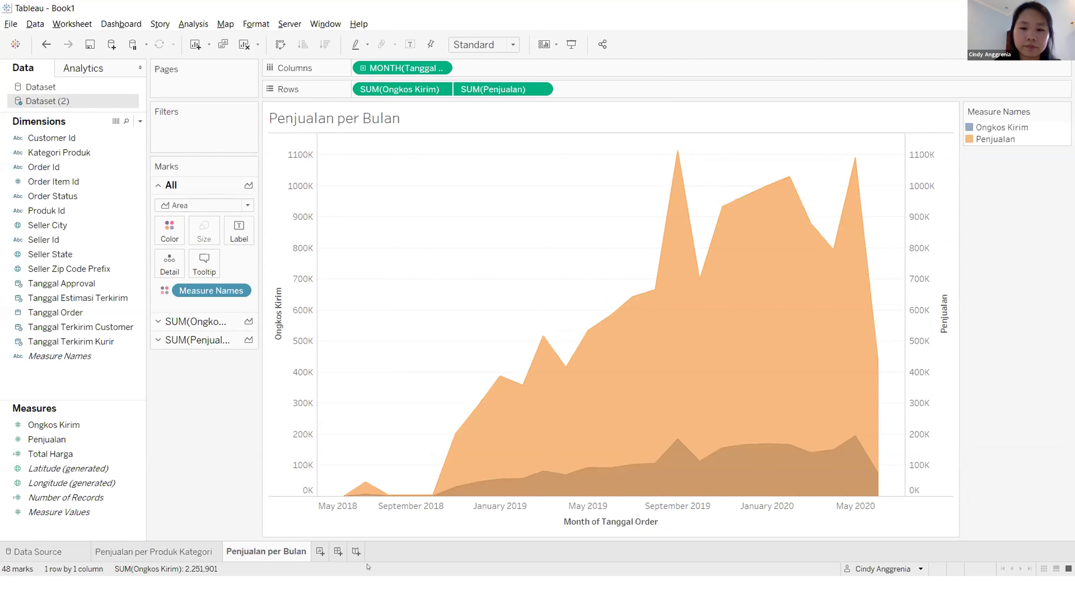
- View the Dual chart and Filter slides in PowerPoint, end the slide show and return to Tableau
key(Right)
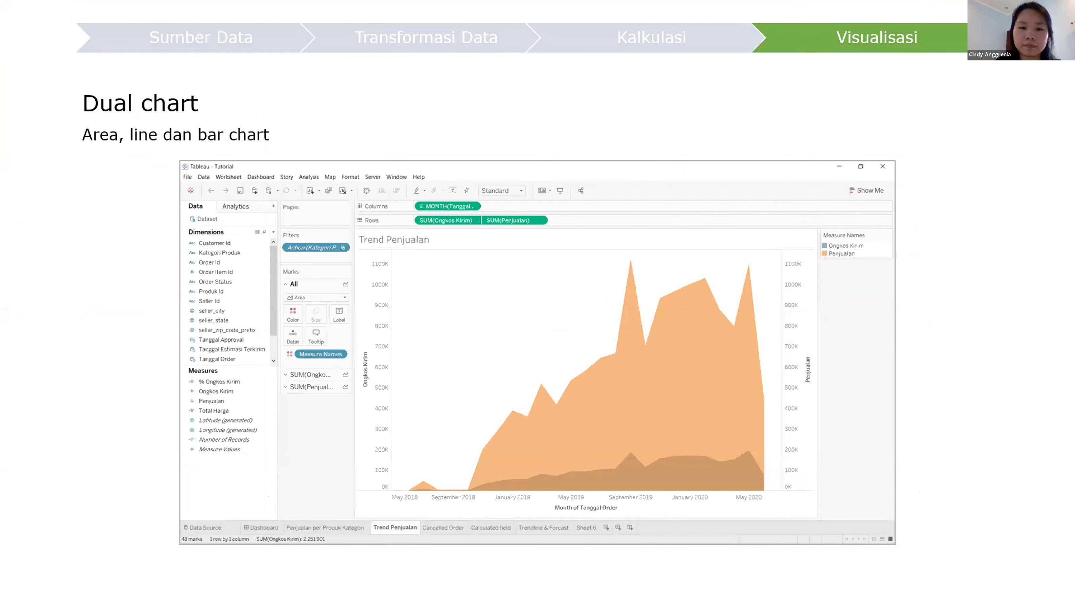
key(Right)
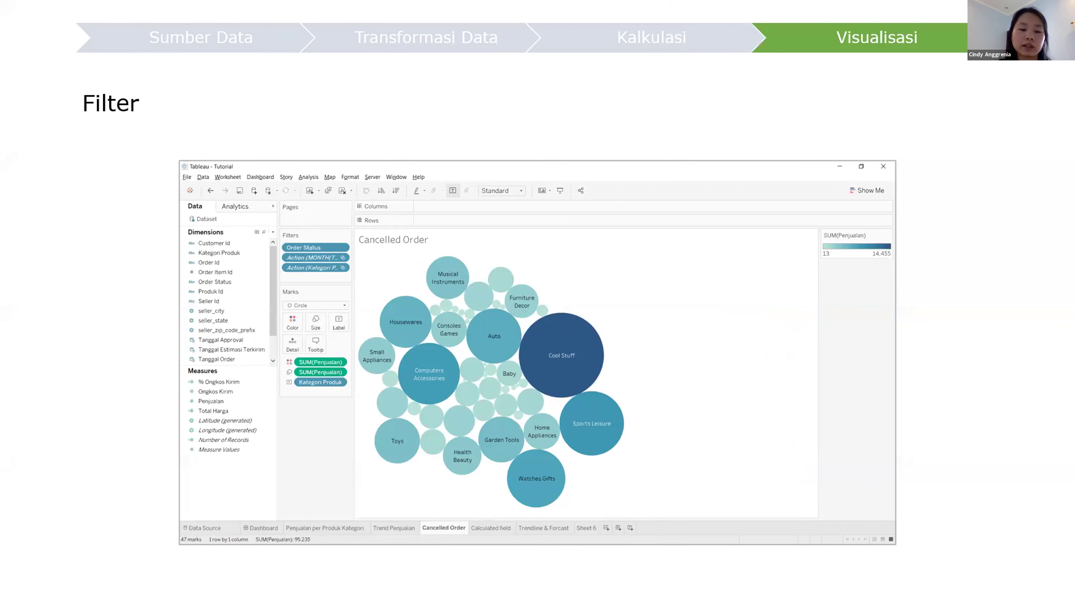
key(Escape)
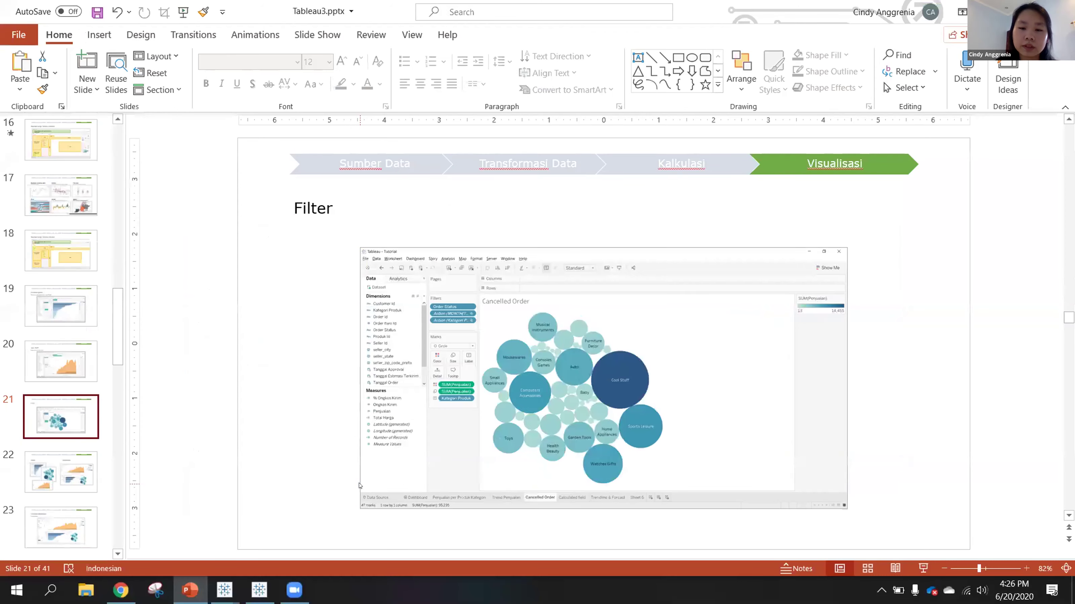
key(alt+Tab)
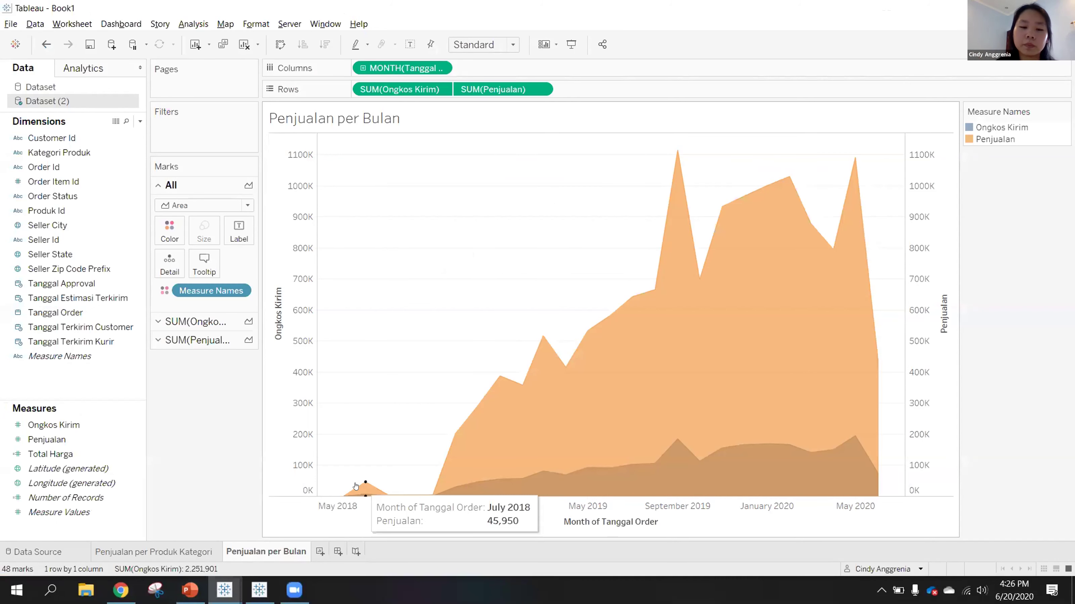
- Build a packed bubble chart of Penjualan by Kategori Produk on a new worksheet, with the bubbles coloured by Penjualan
click(319, 552)
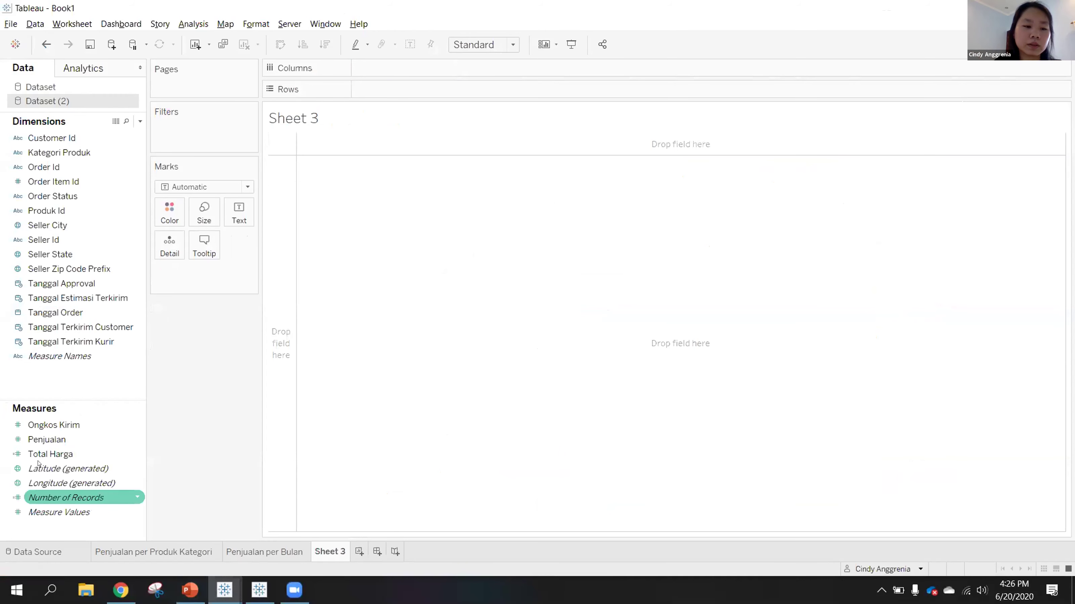
double_click(54, 441)
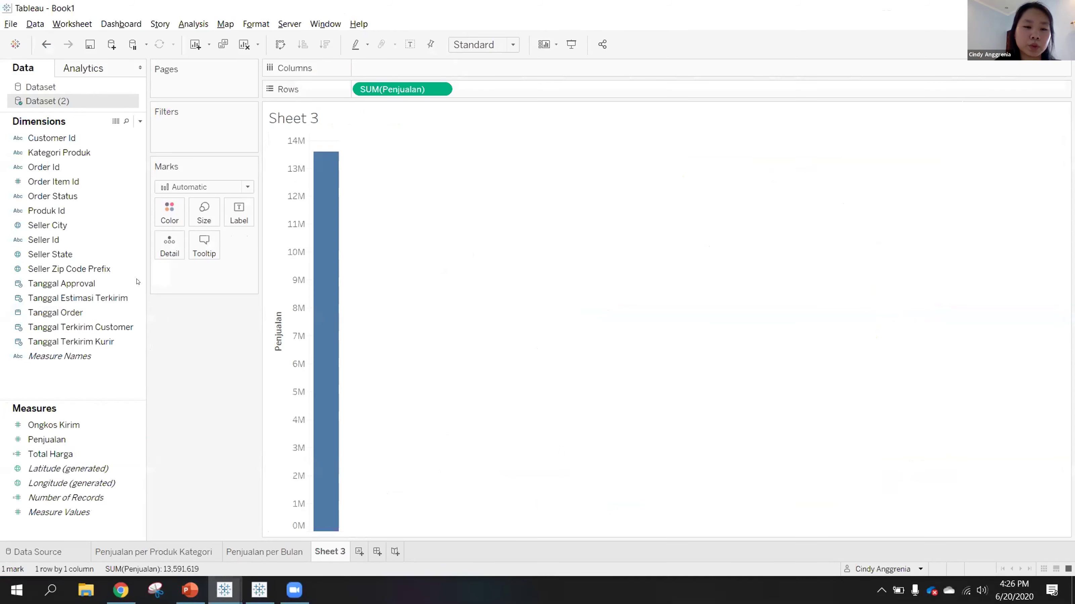
double_click(59, 153)
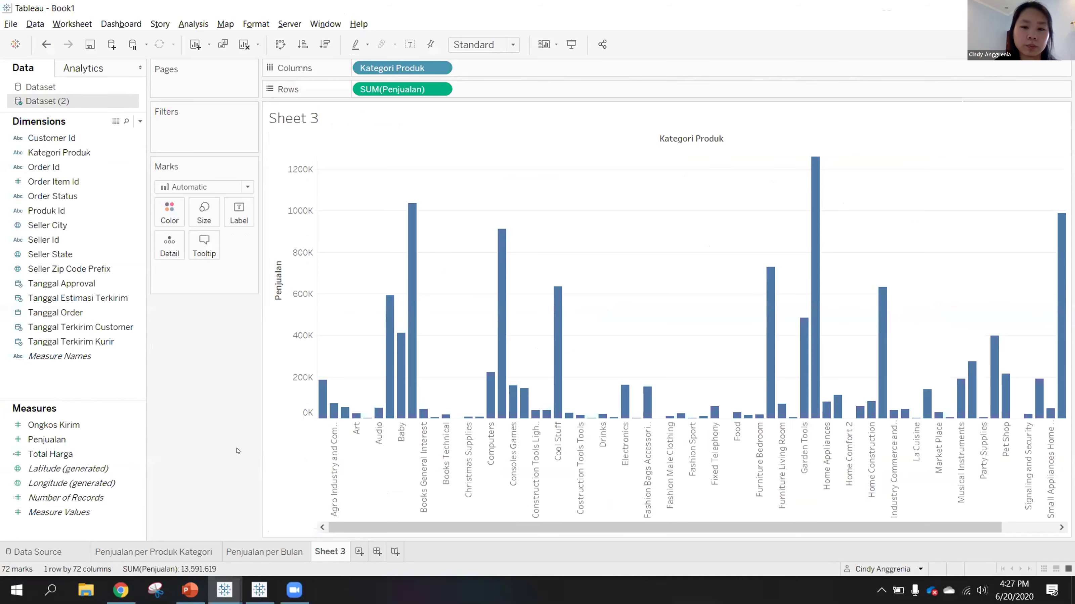
click(1046, 44)
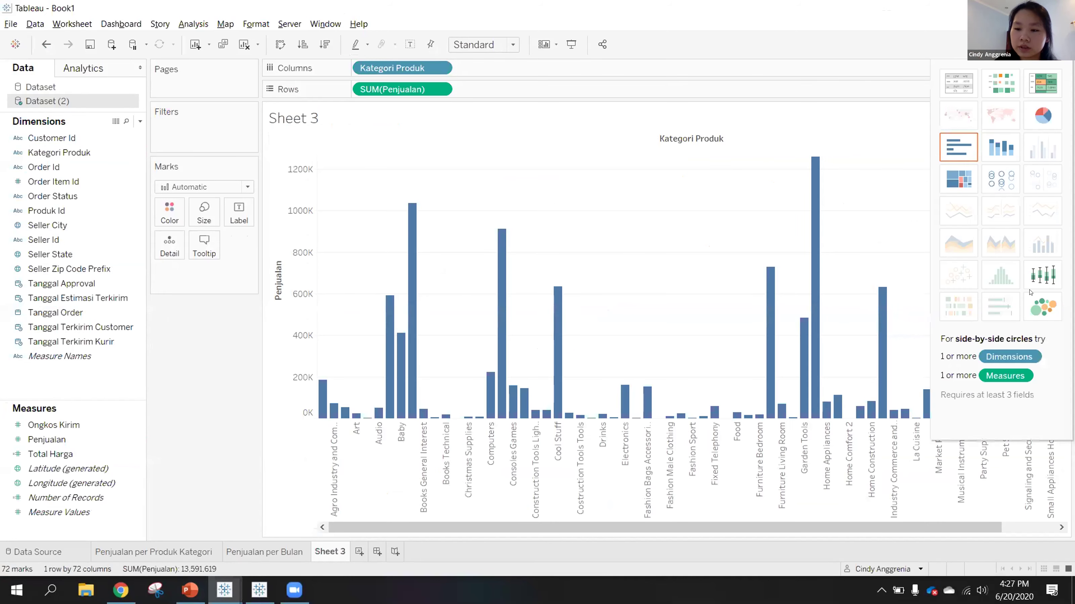
click(1042, 307)
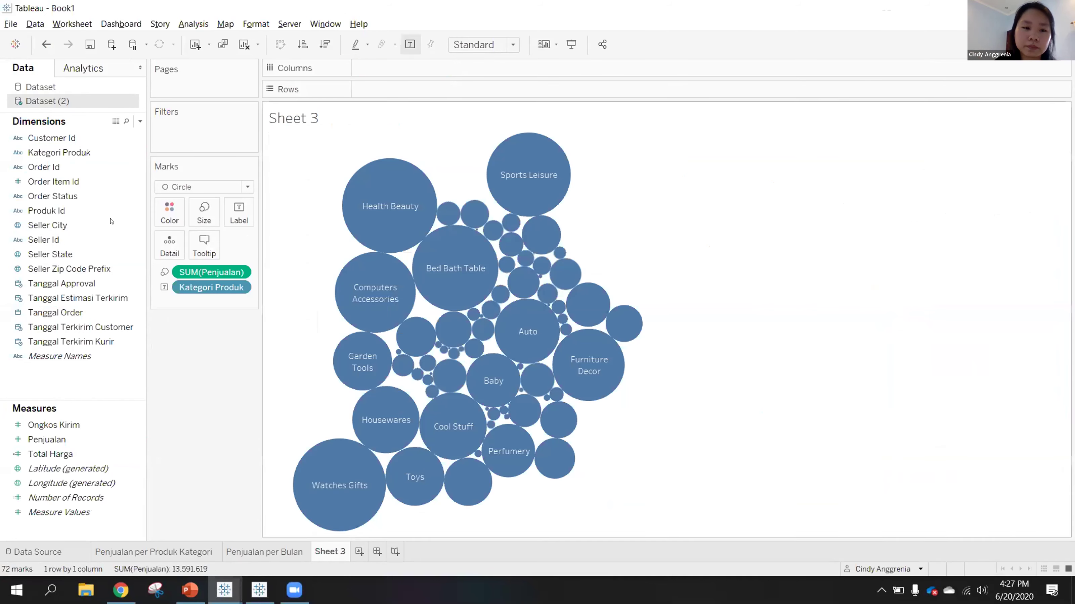
drag(47, 440, 169, 209)
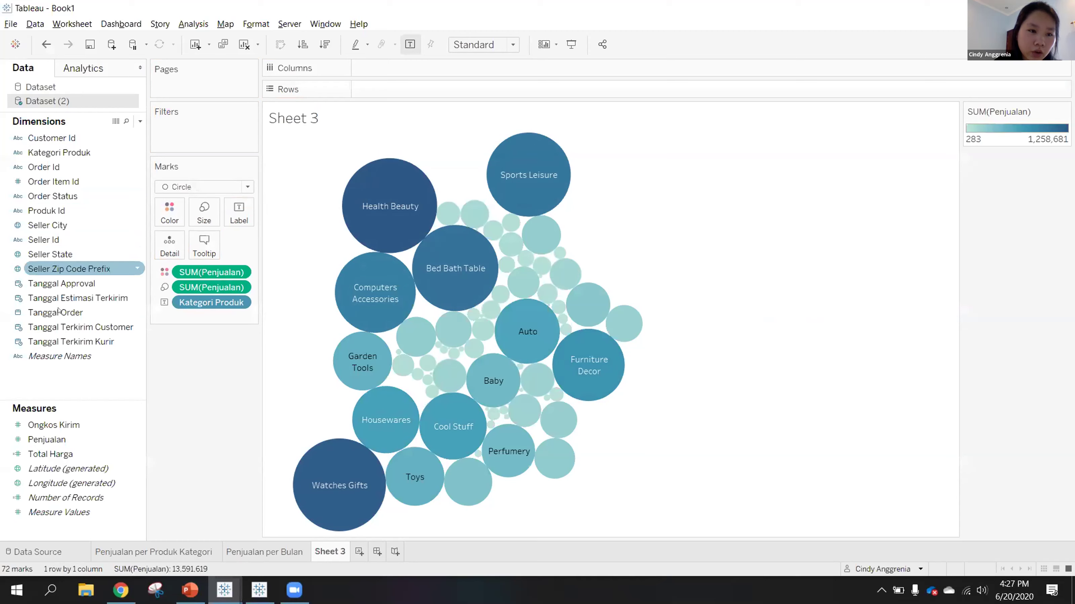
- Filter the bubble chart by Order Status so only Canceled orders are included
drag(46, 196, 299, 226)
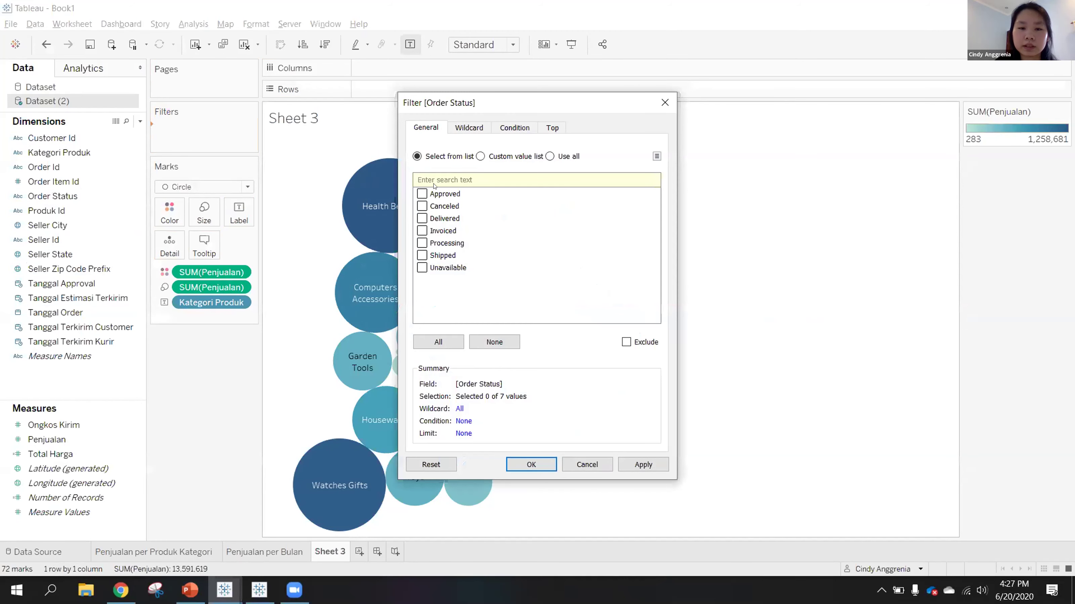
click(422, 206)
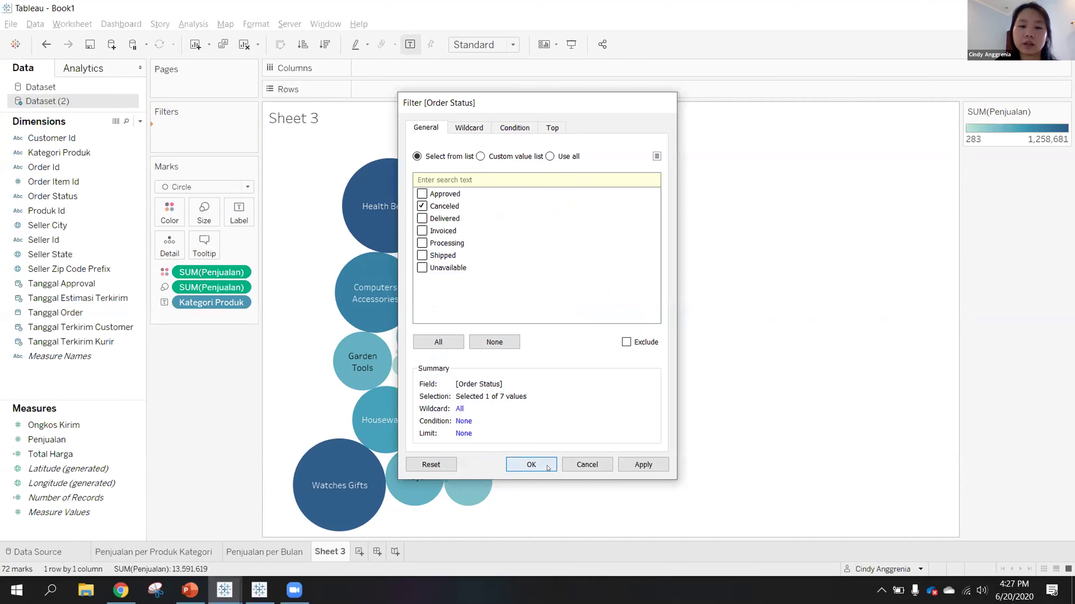
click(531, 464)
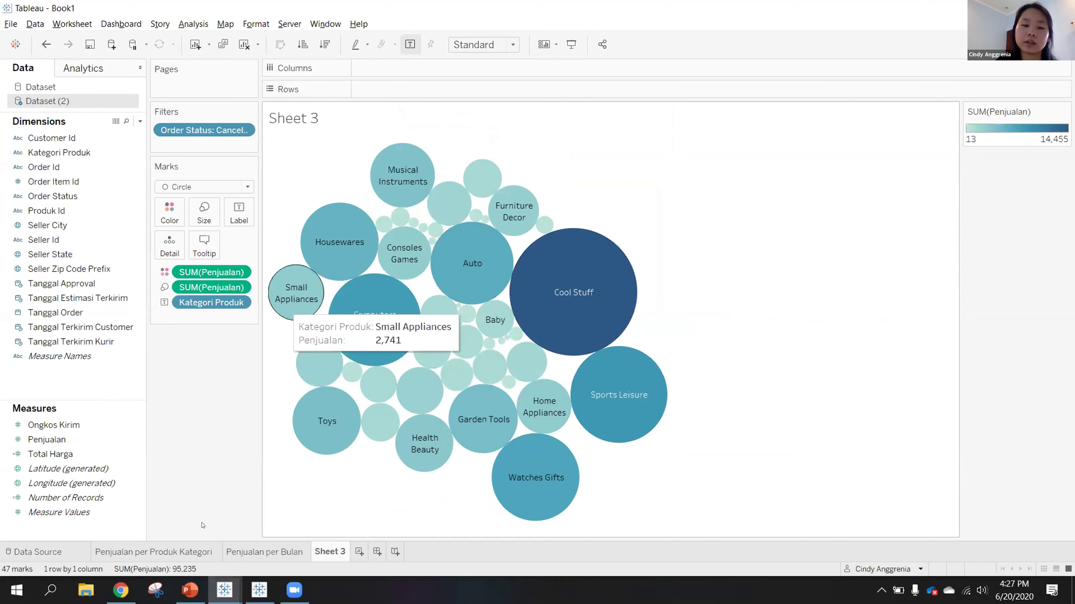
- Rename the Sheet 3 worksheet as Cancelled Order
double_click(336, 552)
text(Can)
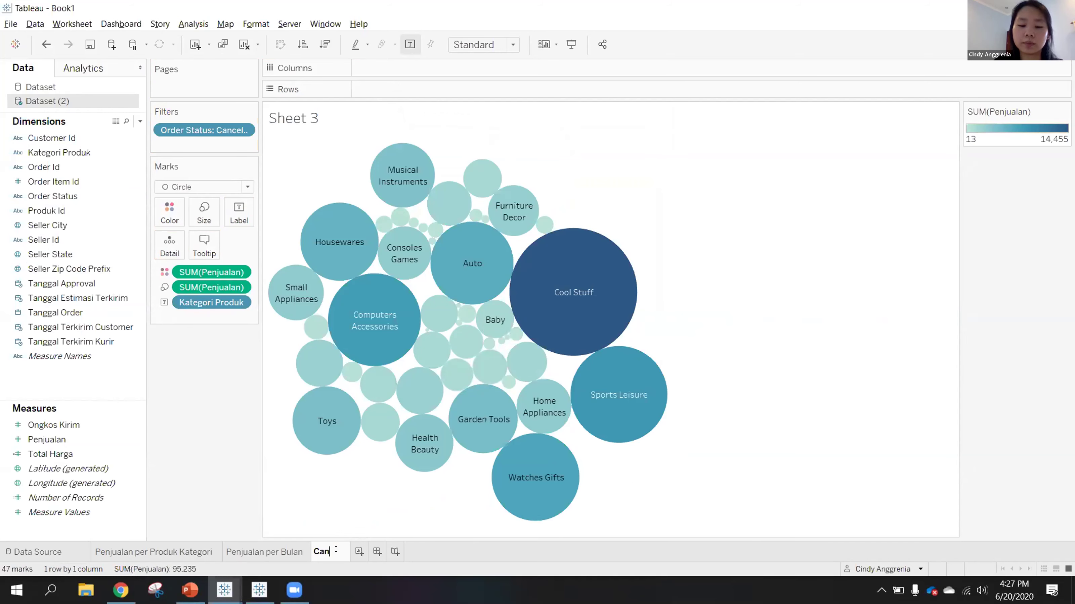
text(celled Order)
key(Return)
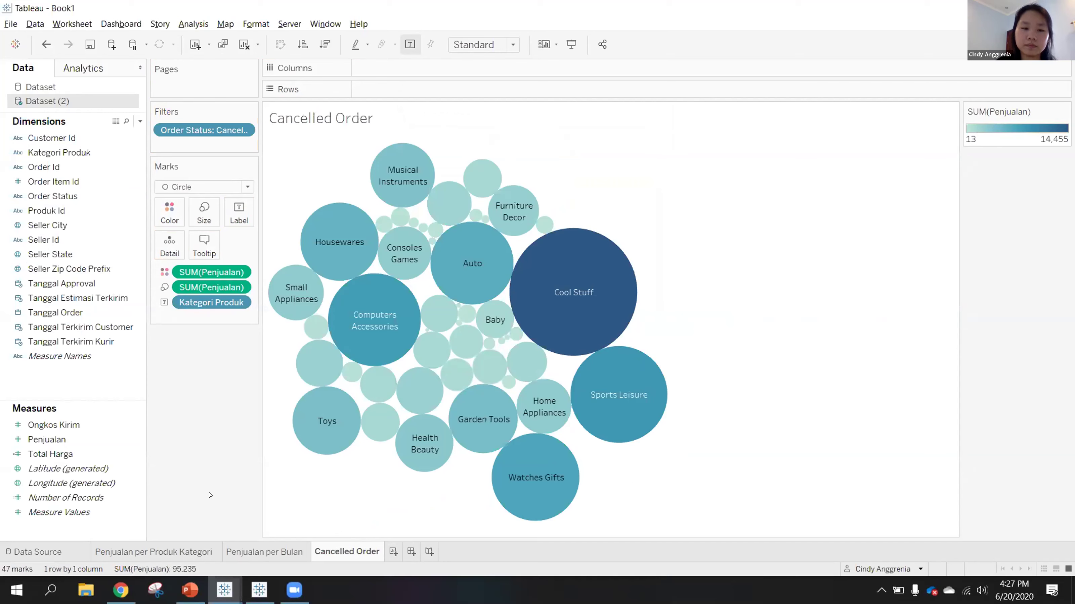
- Add the bold line "Total Penjualan yang dicancel" above the existing fields in the bubble chart's tooltip
mouse_move(530, 314)
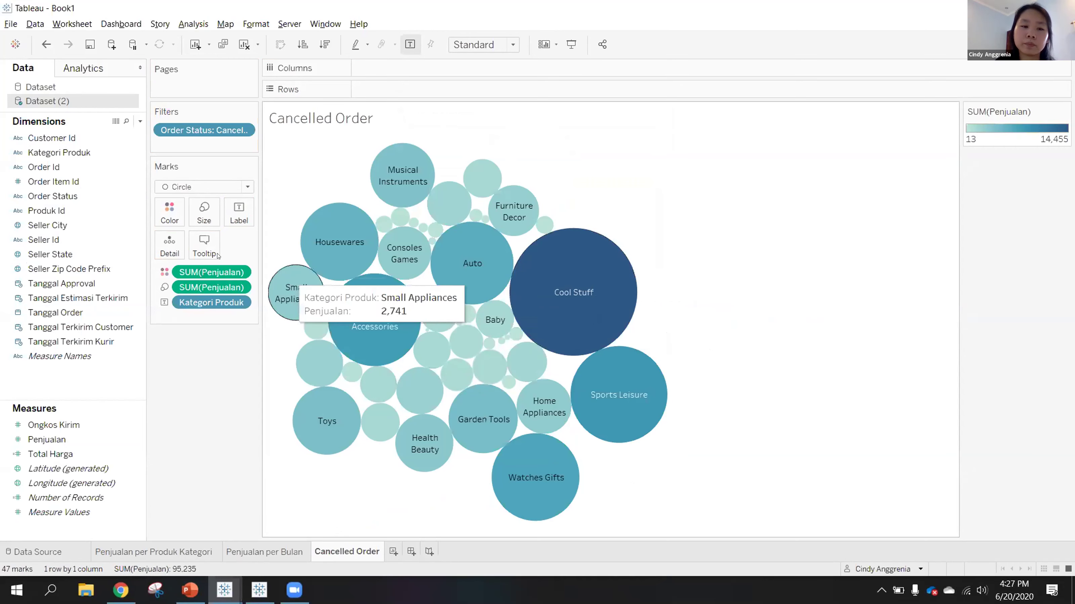
click(203, 245)
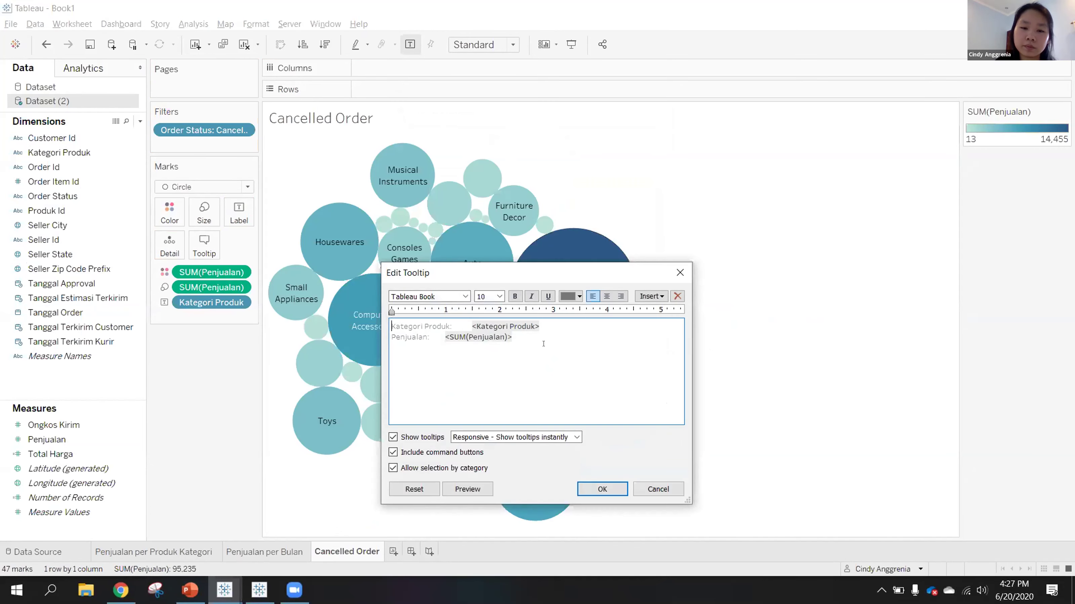
key(Return)
key(ctrl+b)
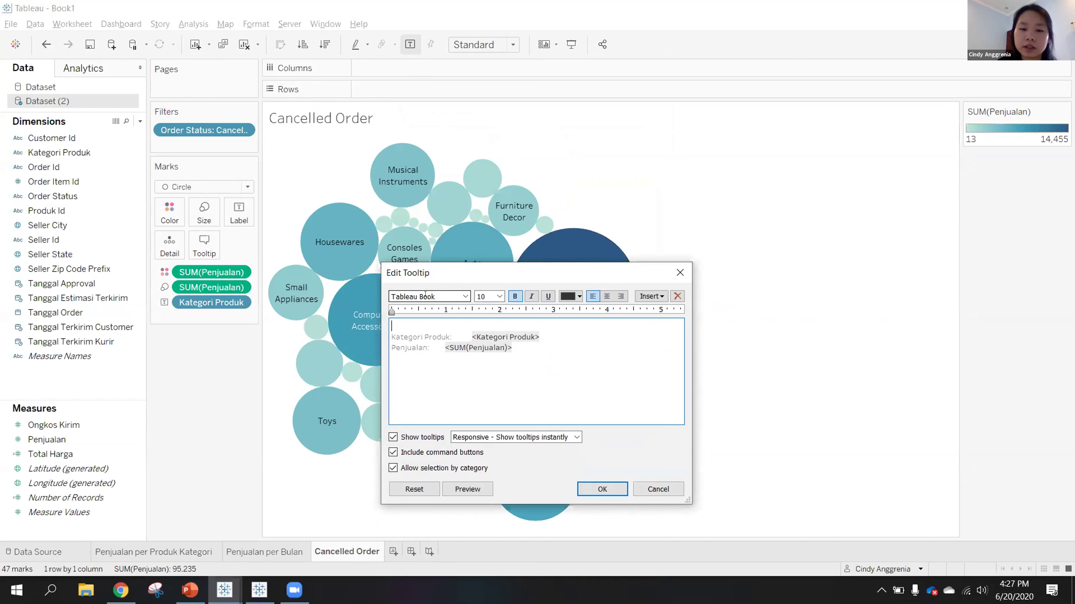
text(Total Penjualan yang di)
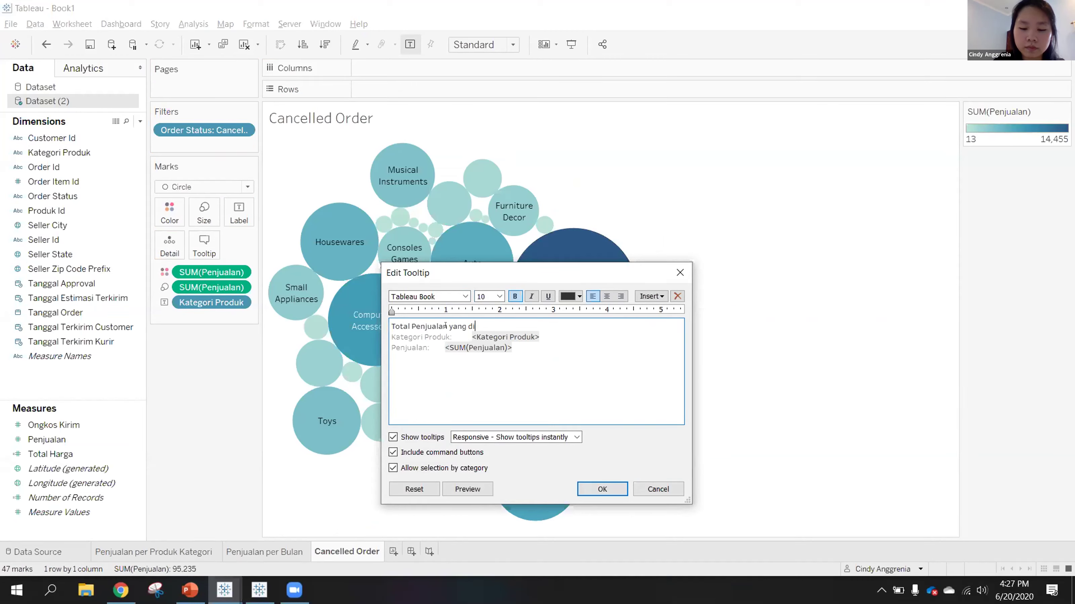
text(cancel)
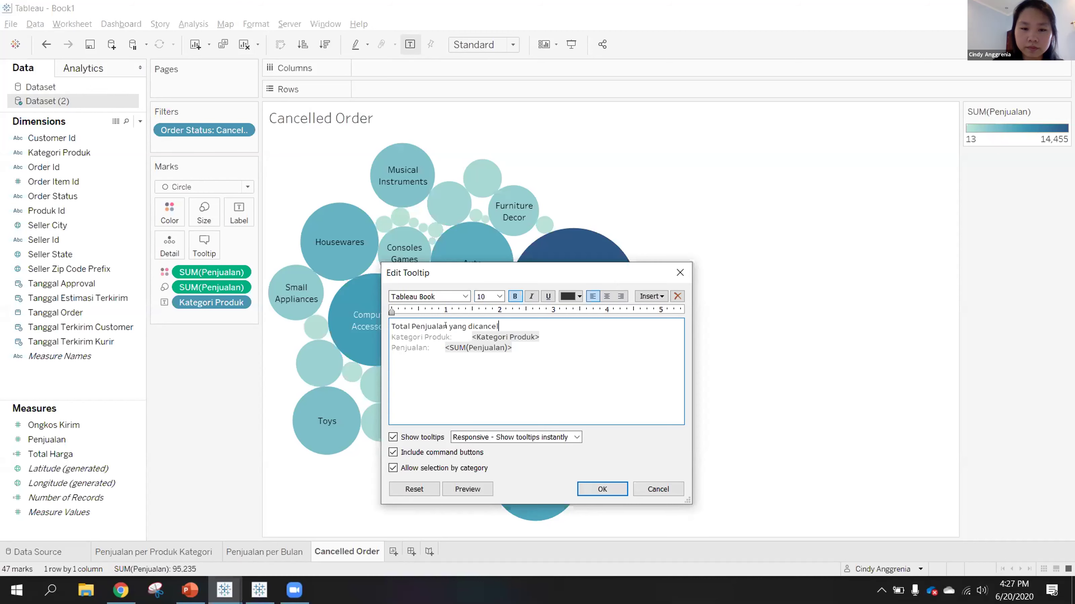
click(603, 489)
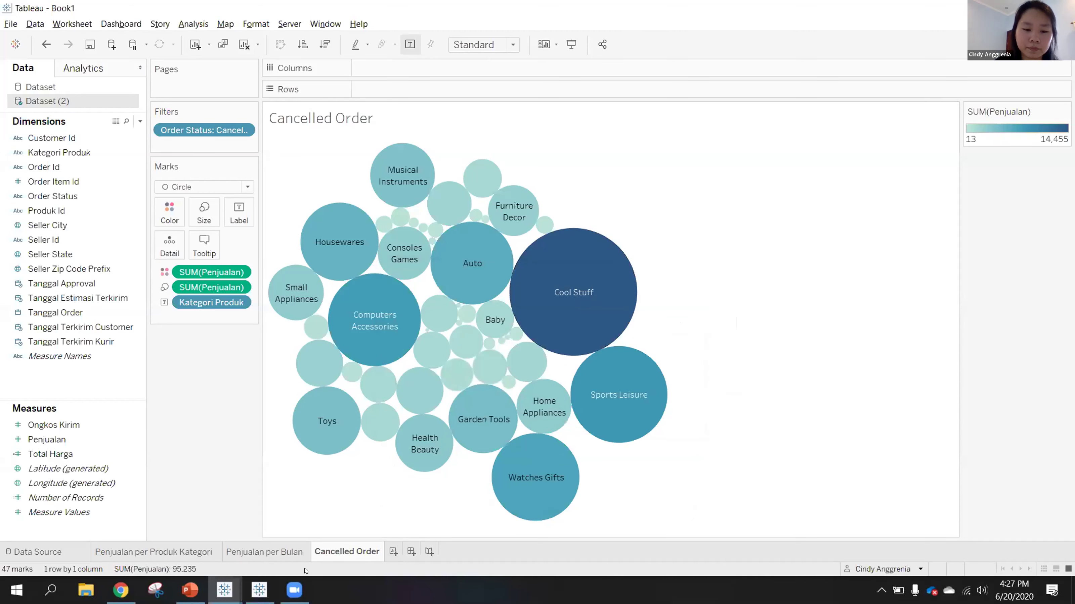
- Switch to PowerPoint, present the slides from Filter through Membuat dashboard, and return to the Book1 workbook in Tableau
key(alt+Tab)
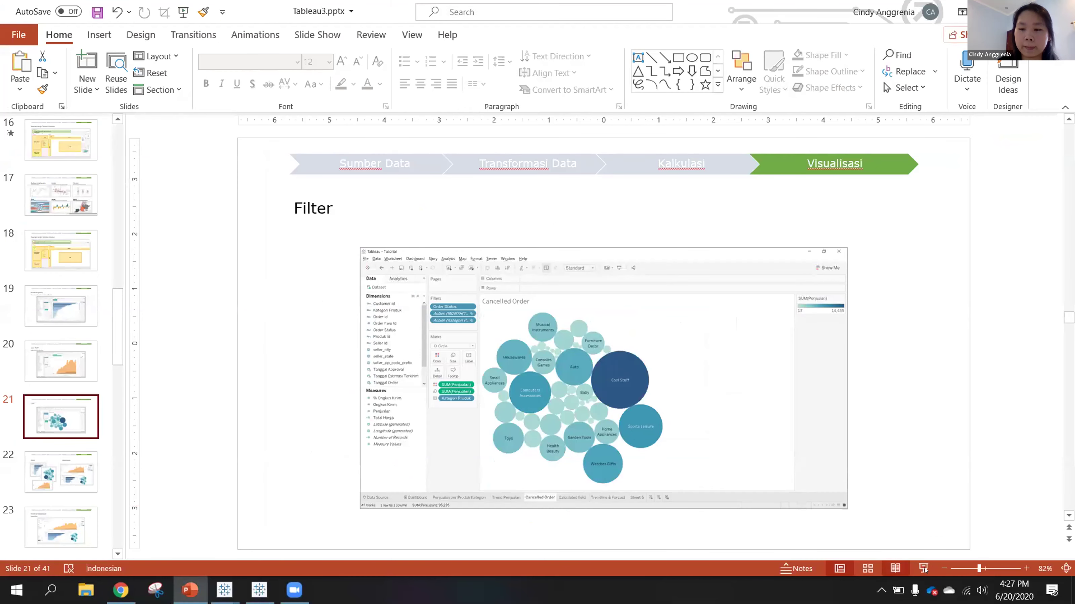
key(shift+F5)
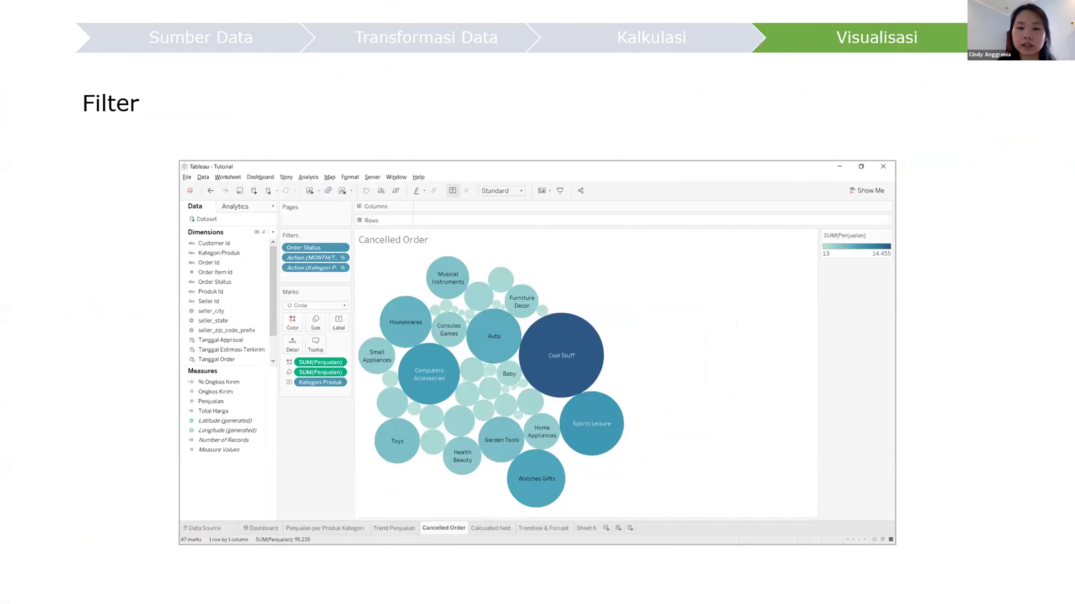
key(Right)
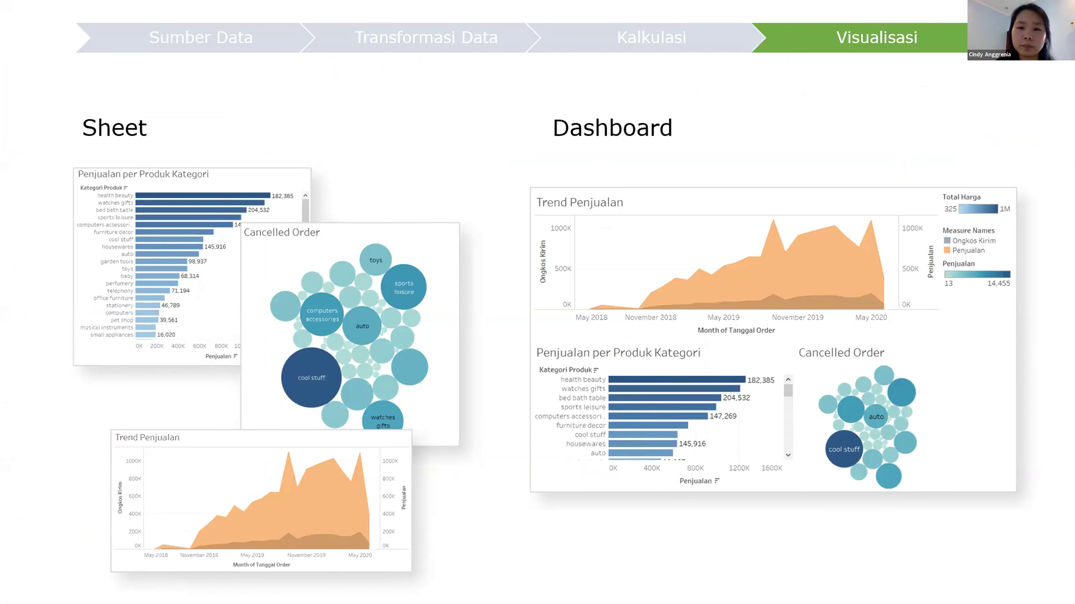
key(Right)
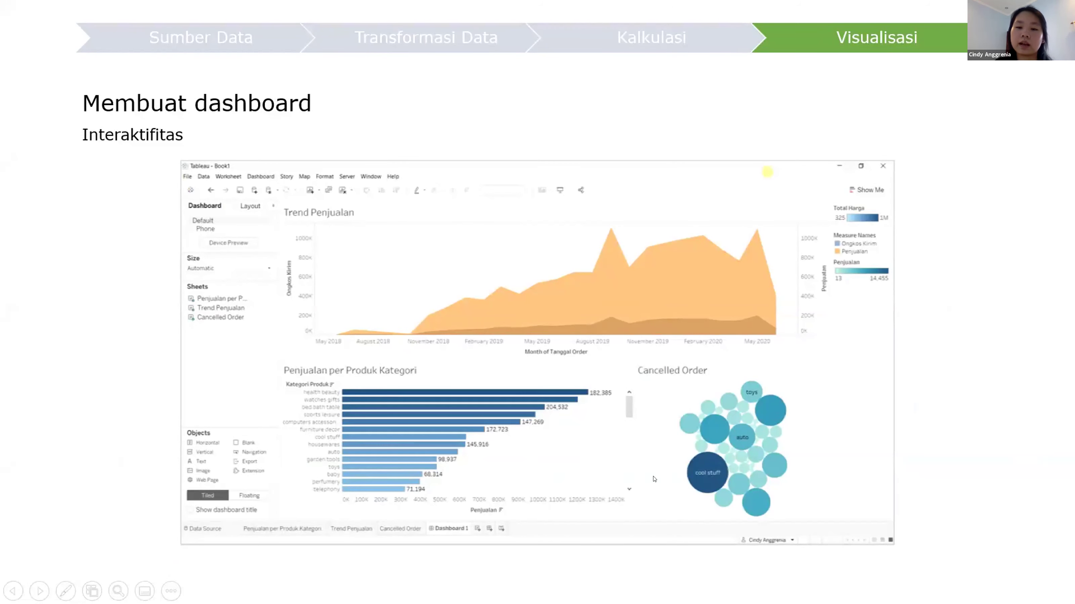
key(alt+Tab)
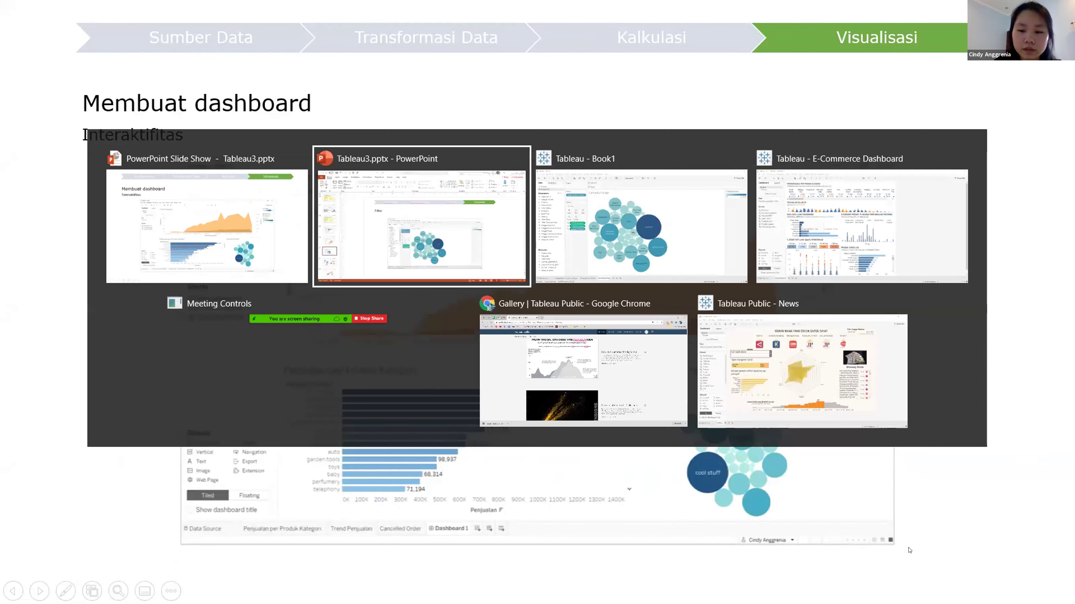
key(alt+Tab)
key(alt+Tab)
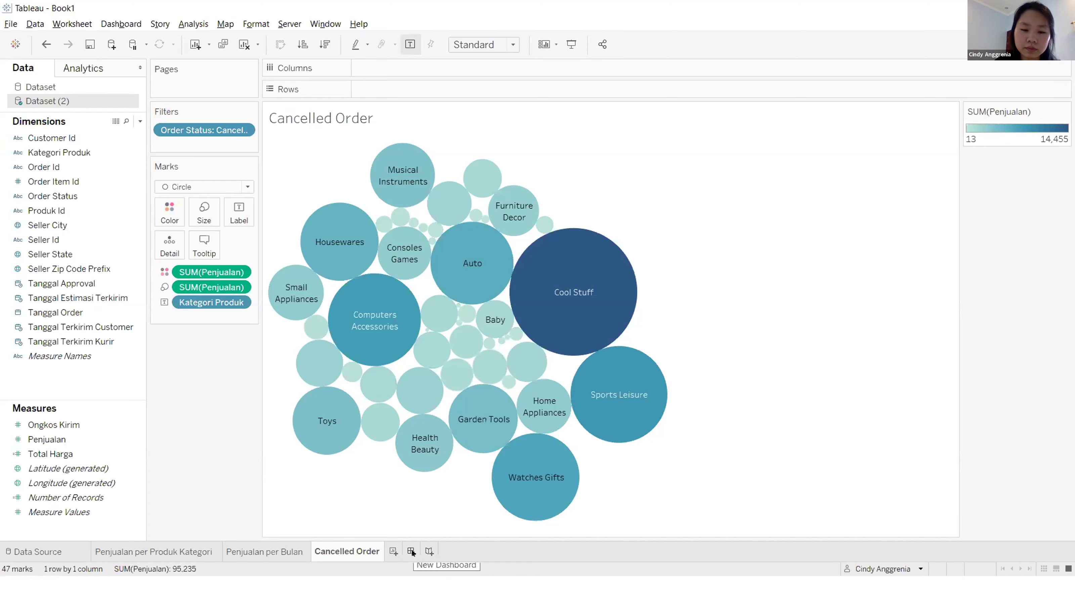
- Create a new dashboard and set its size to Automatic
click(411, 551)
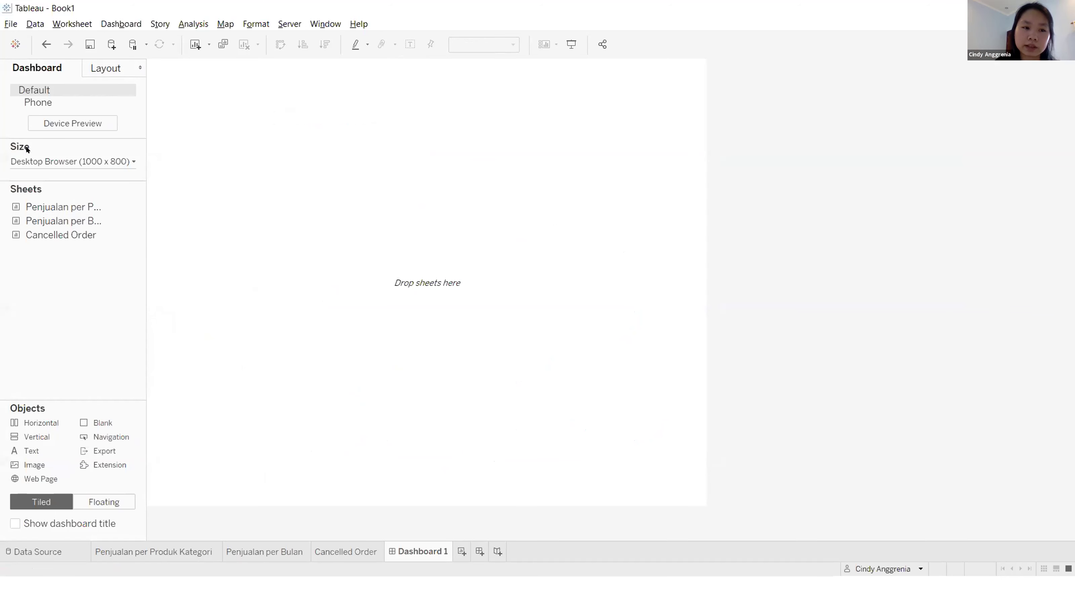
click(55, 161)
click(57, 183)
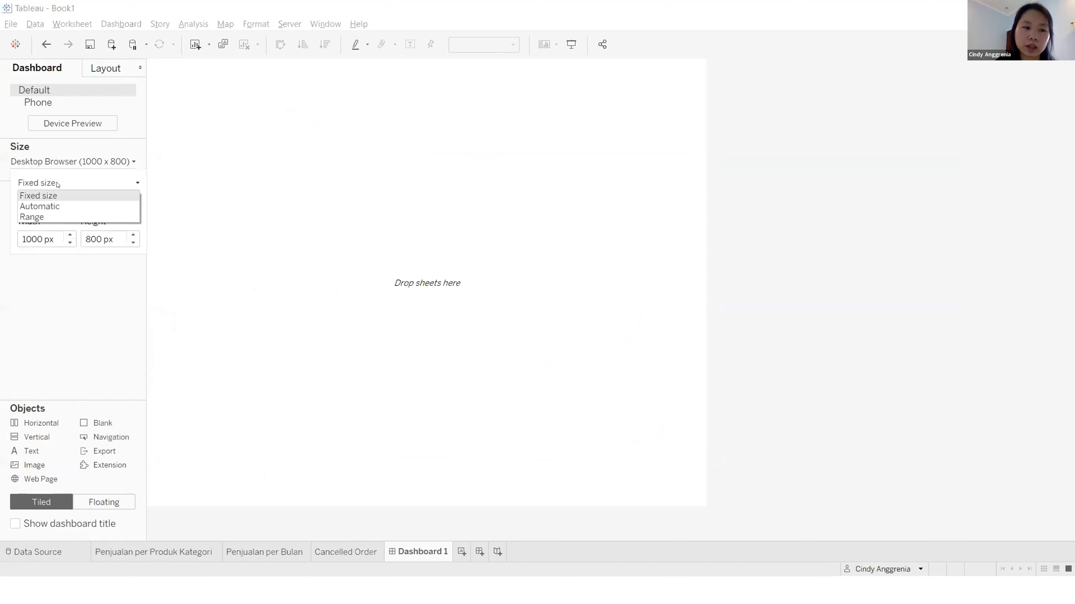
click(67, 207)
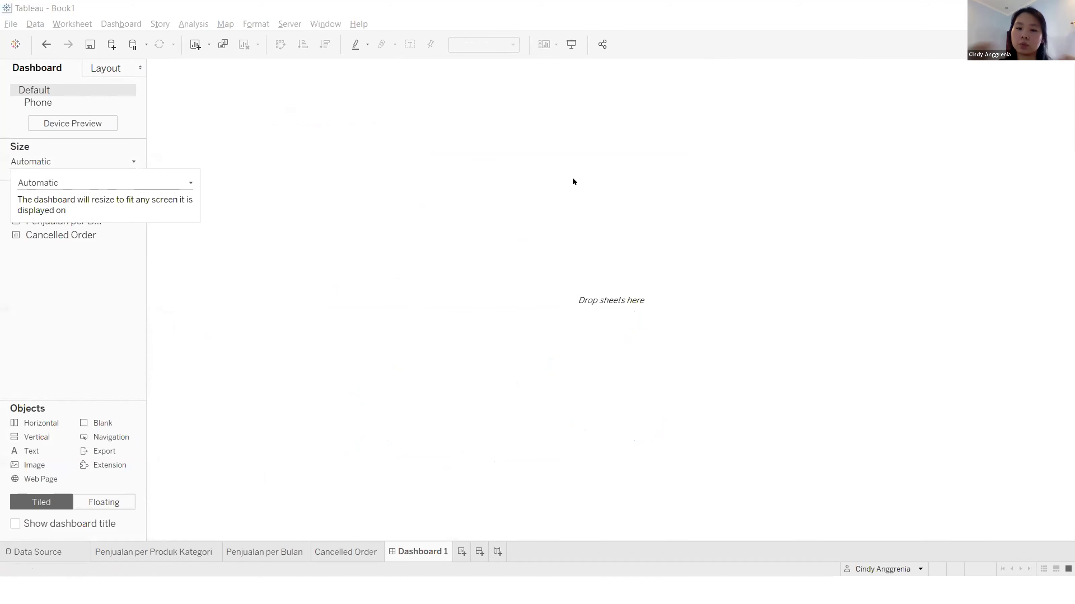
click(62, 258)
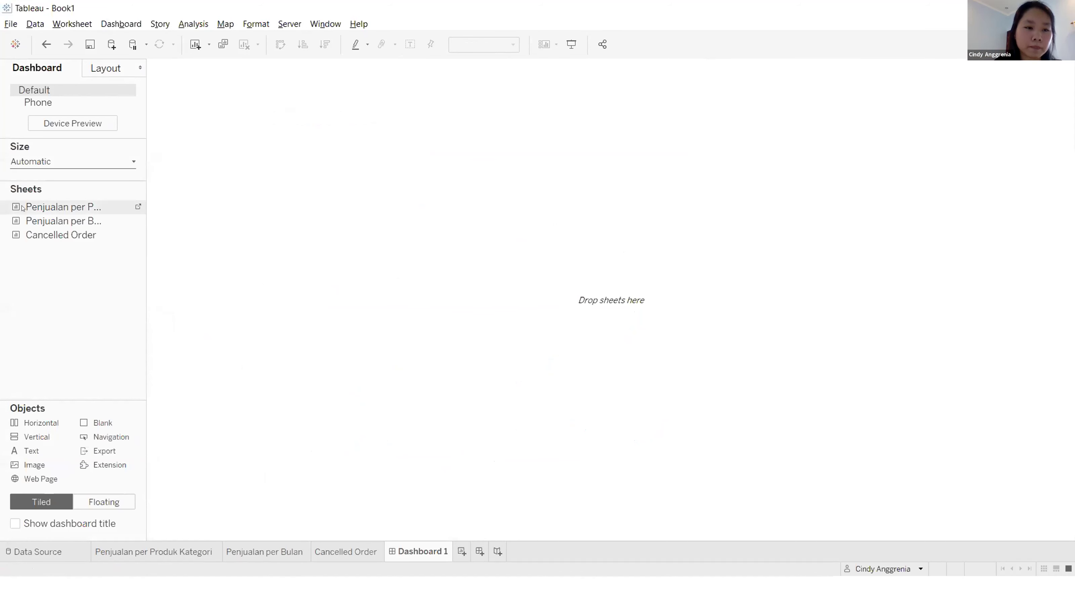
- Place Penjualan per Produk Kategori on the dashboard, with Penjualan per Bulan across the area above it and Cancelled Order beside it
mouse_move(73, 209)
drag(67, 209, 629, 293)
mouse_move(29, 219)
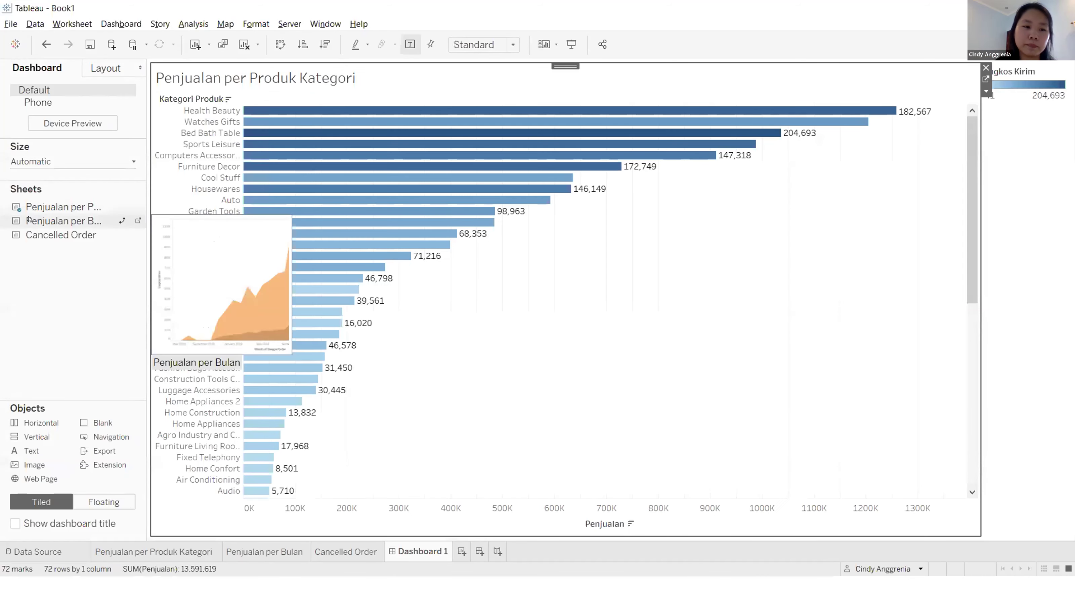
drag(38, 225, 507, 169)
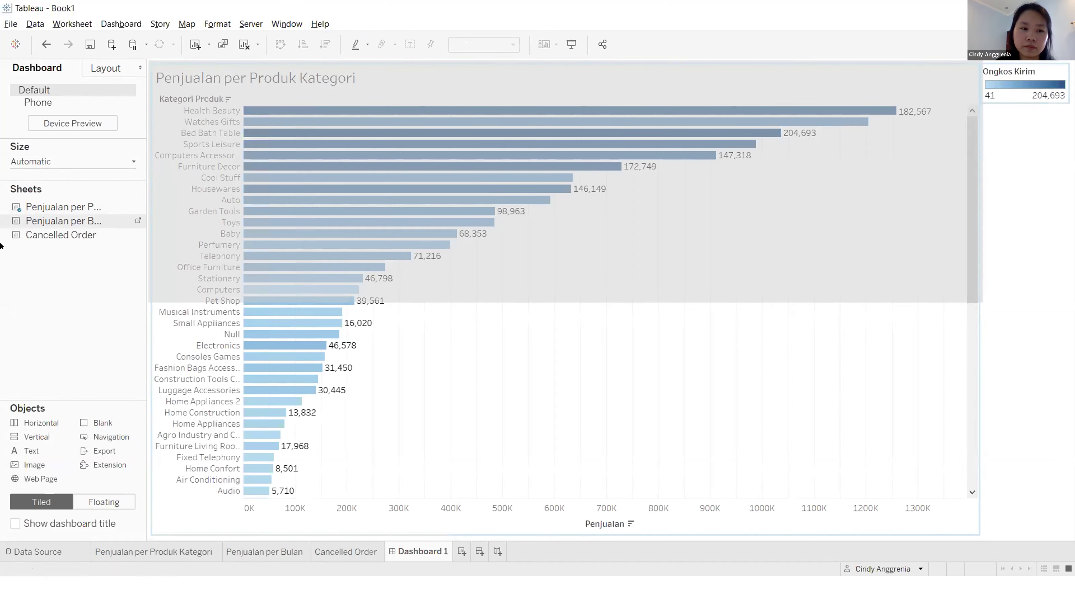
drag(46, 236, 754, 428)
click(1011, 419)
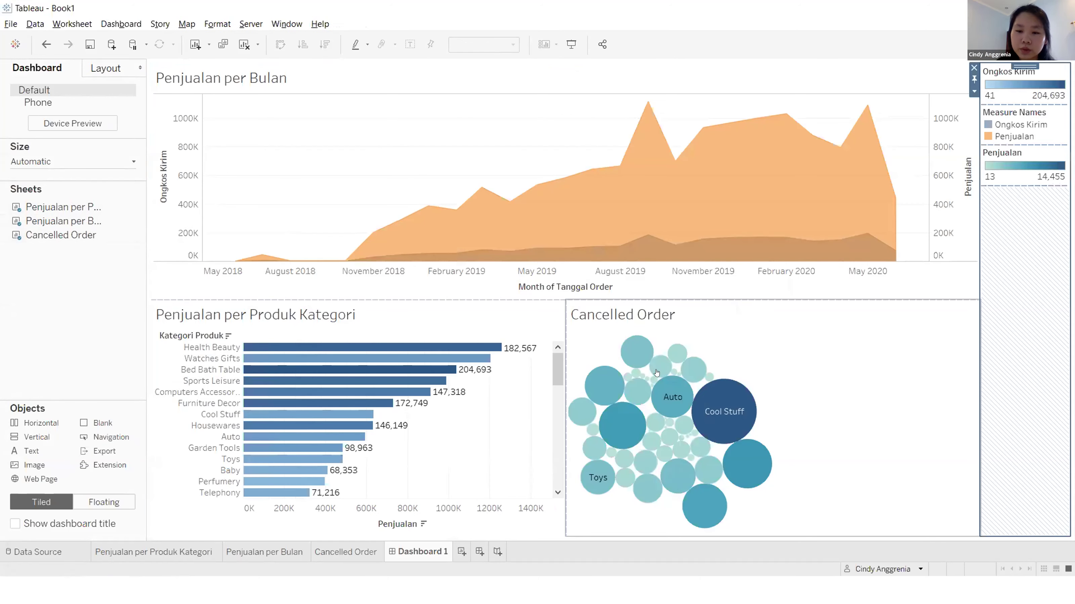
- Fit the Cancelled Order chart to Entire View and widen the Penjualan per Produk Kategori chart beside it
mouse_move(764, 454)
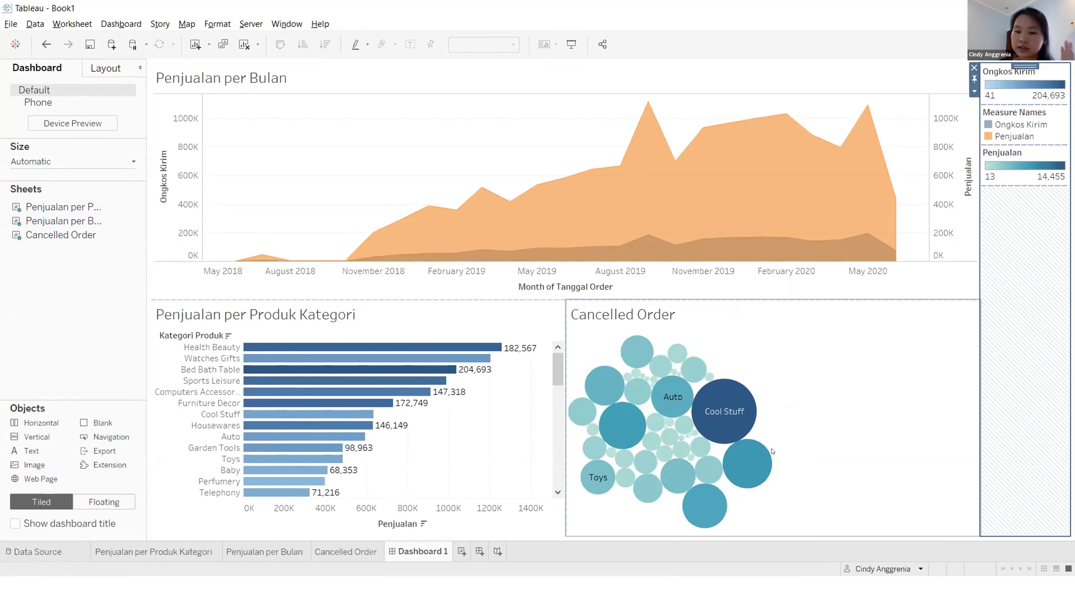
click(846, 345)
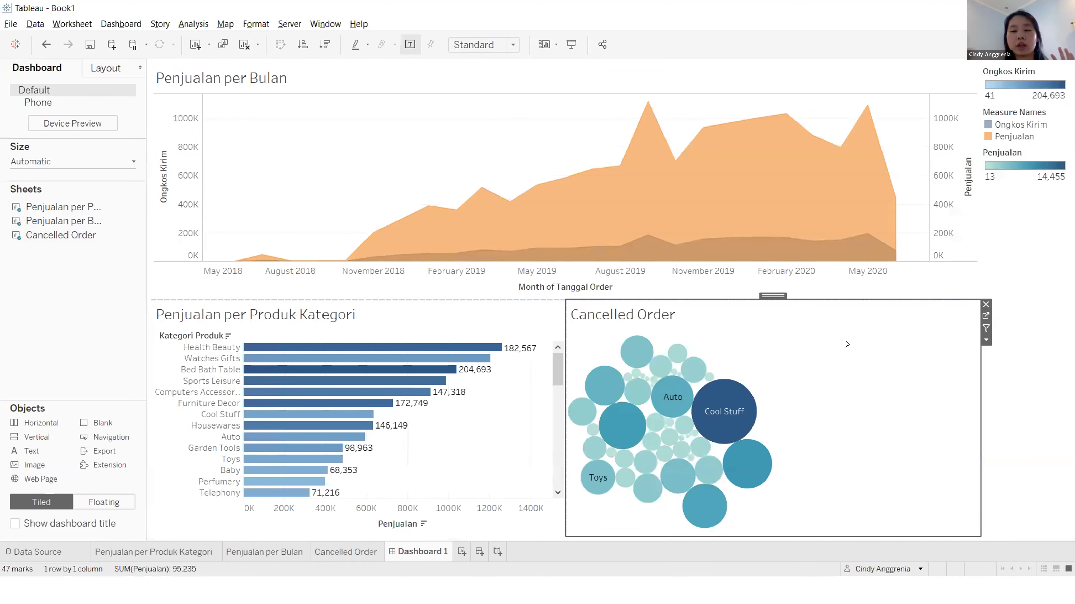
click(986, 339)
mouse_move(973, 382)
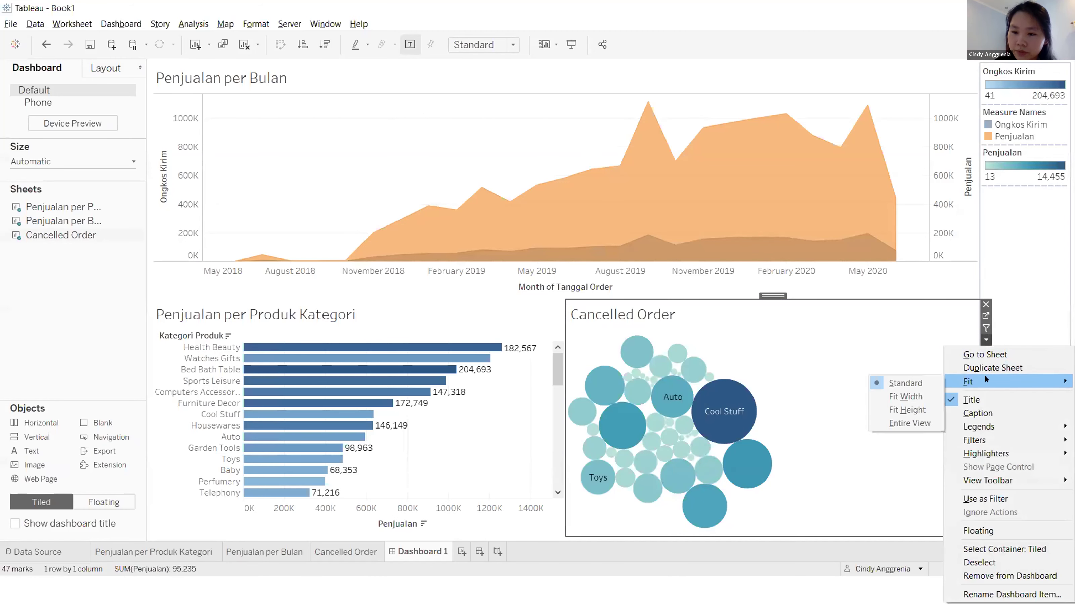
click(909, 423)
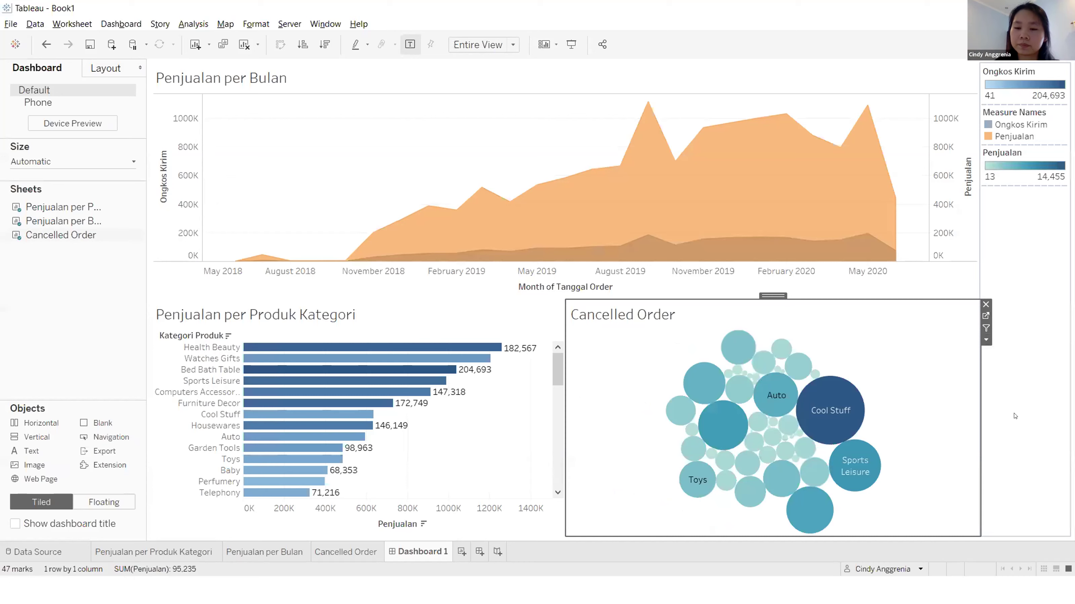
drag(561, 341, 635, 341)
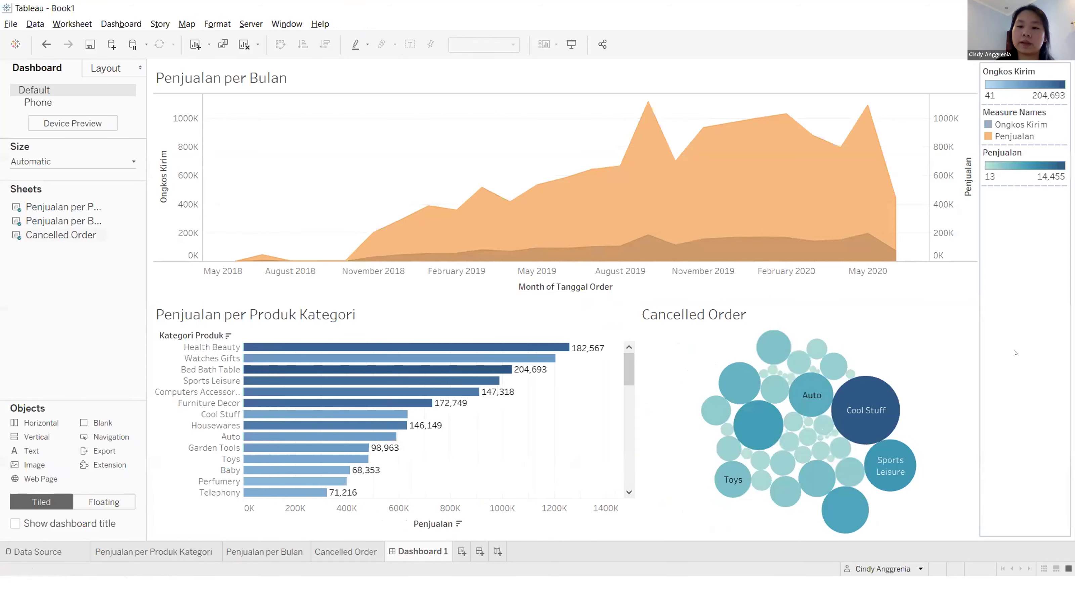
- Set the Penjualan per Bulan chart to act as a filter for the other charts on the dashboard
click(908, 283)
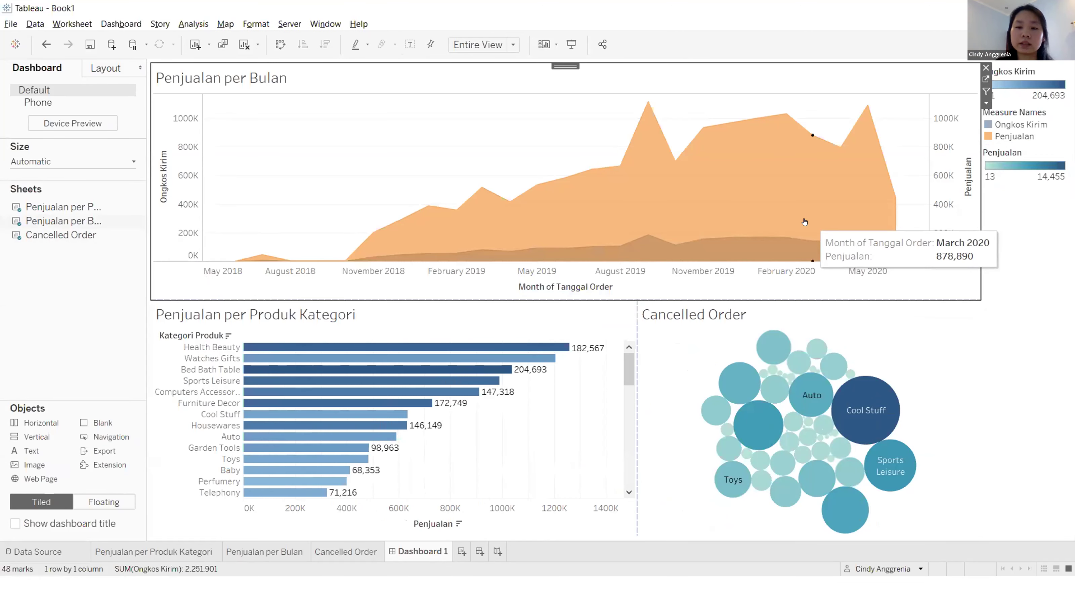
click(779, 141)
click(746, 179)
click(817, 185)
click(759, 130)
click(882, 105)
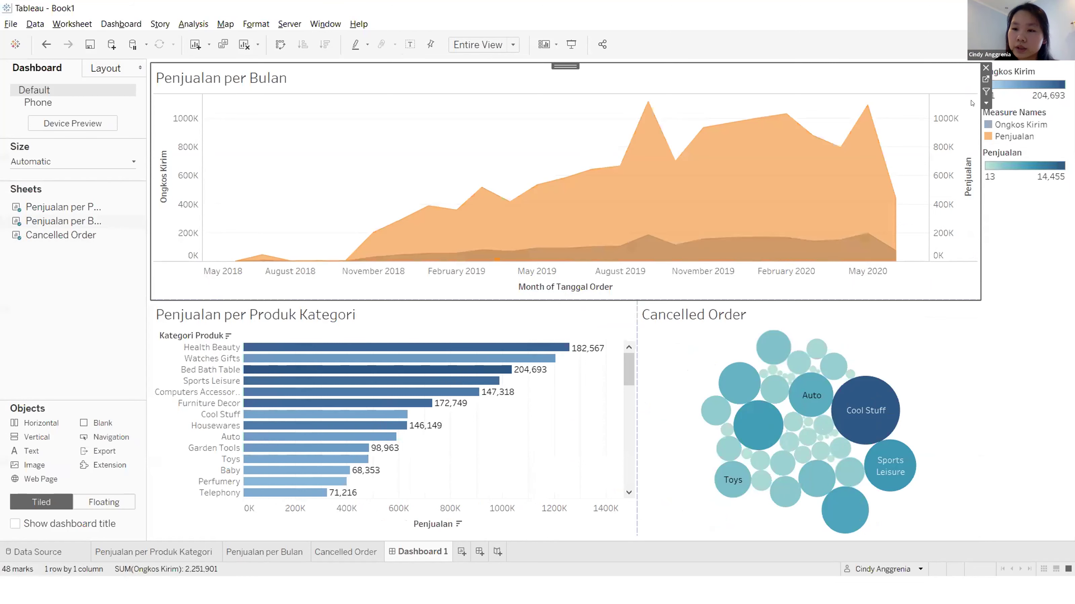
click(985, 91)
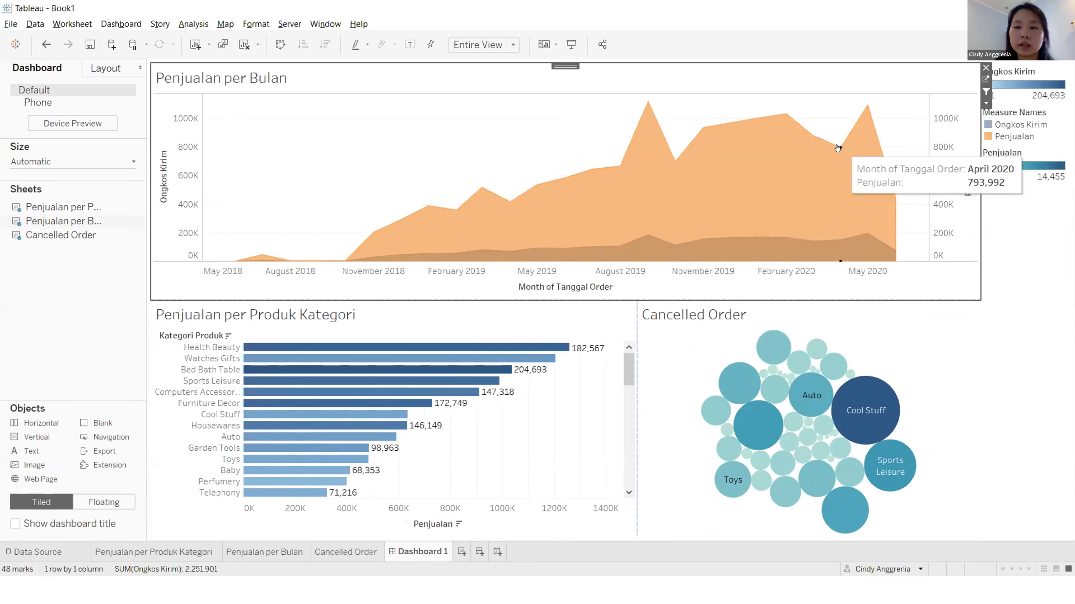
- Try the monthly chart's filter with April 2020, clear it, and filter the dashboard to November 2019 through April 2020
click(822, 157)
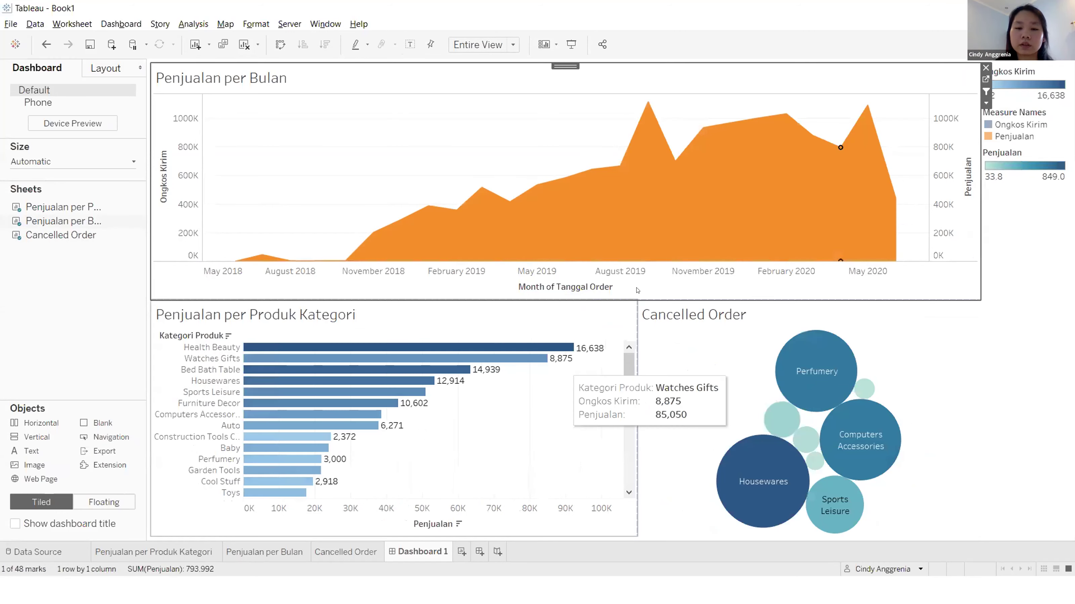
click(732, 141)
click(733, 132)
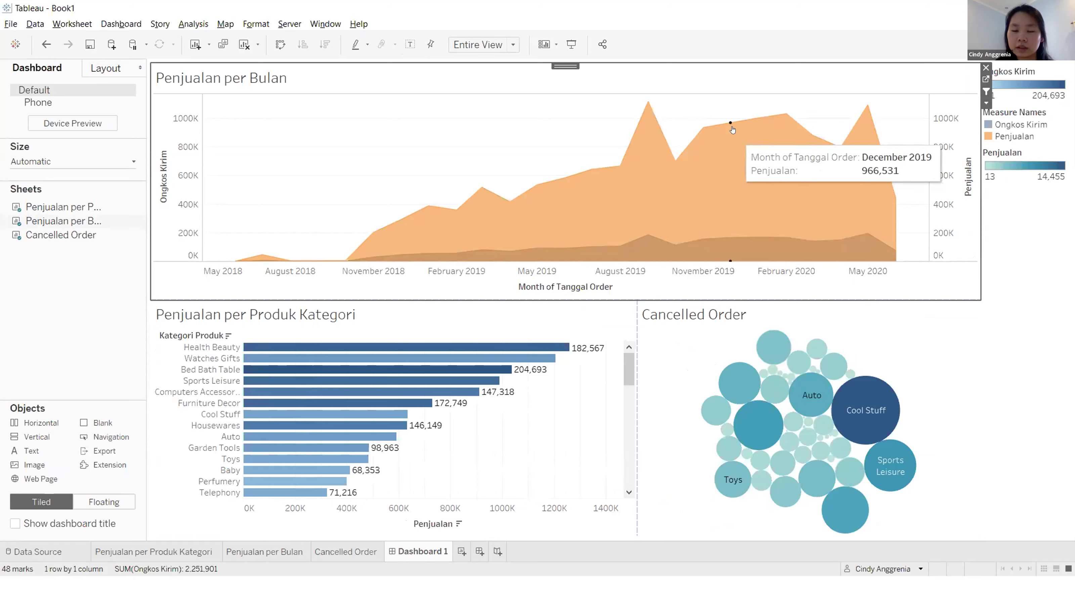
click(718, 124)
drag(683, 100, 857, 193)
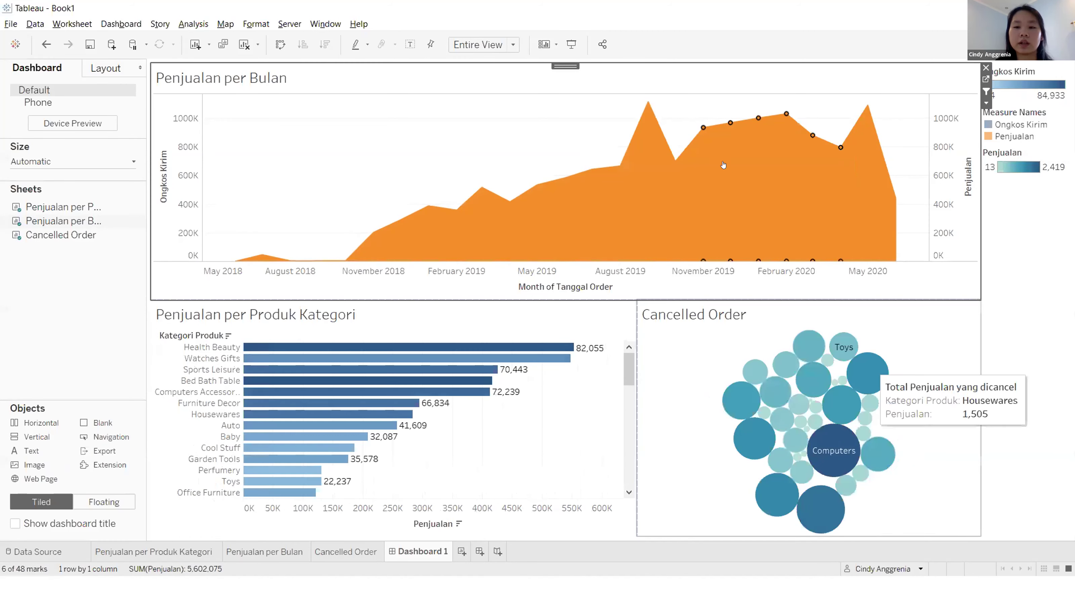
mouse_move(844, 169)
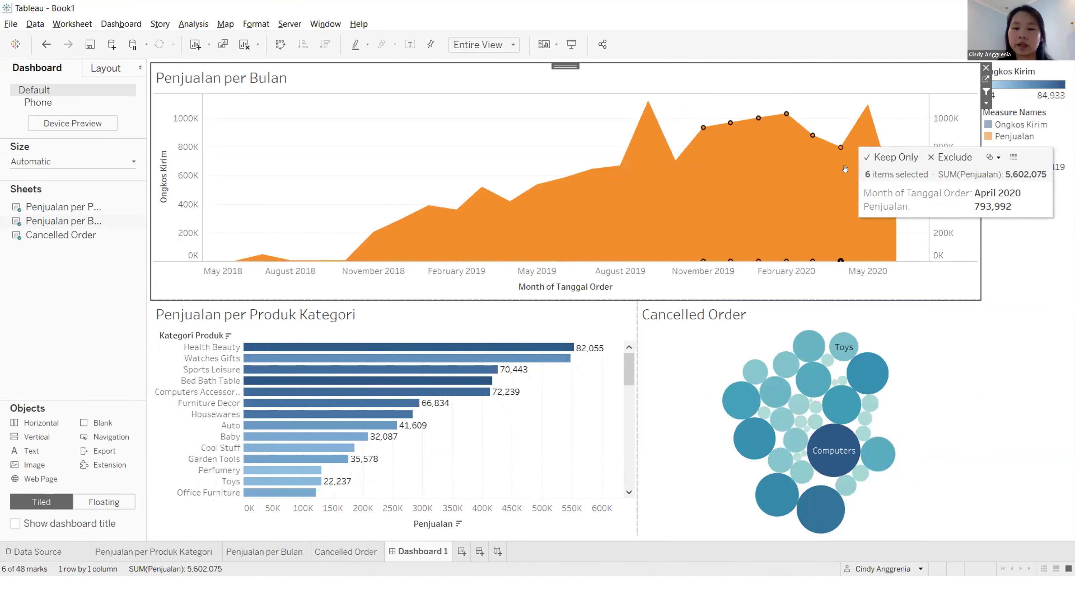
- Set the Cancelled Order and Penjualan per Produk Kategori charts to act as filters on the dashboard
click(941, 326)
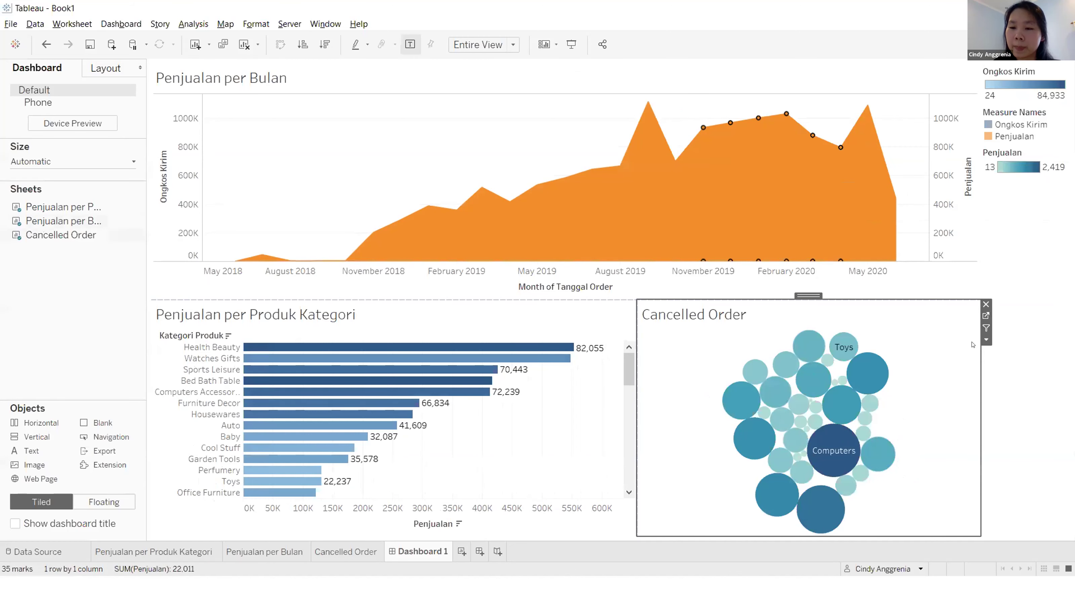
click(617, 326)
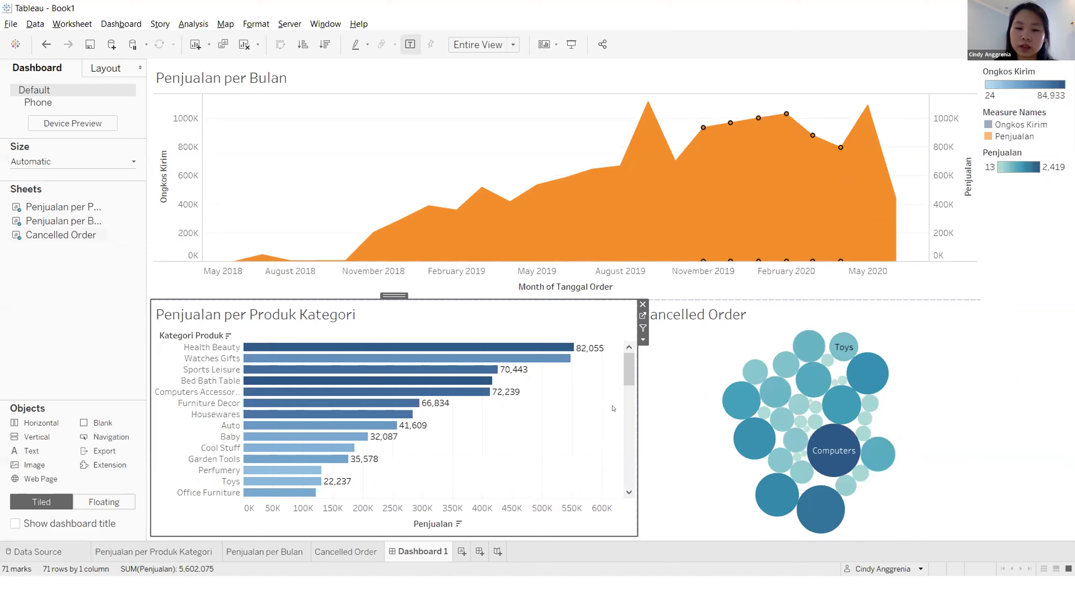
click(941, 356)
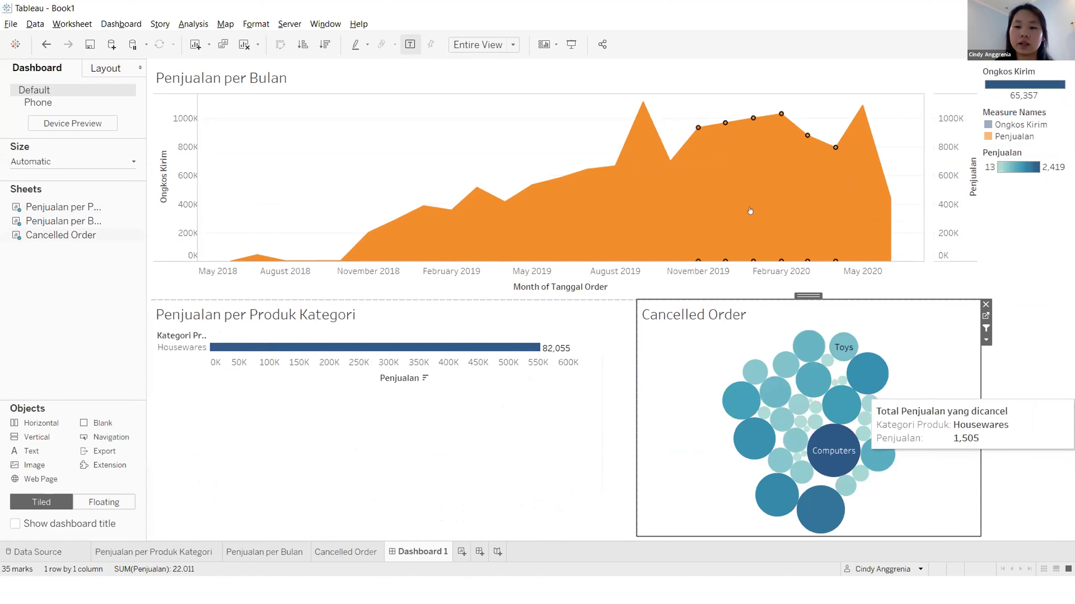
- Try filtering by a group of Cancelled Order bubbles, narrowing it to the Bed Bath Table, Housewares, Cool Stuff and Toys bars
click(870, 366)
click(837, 408)
drag(905, 339, 798, 412)
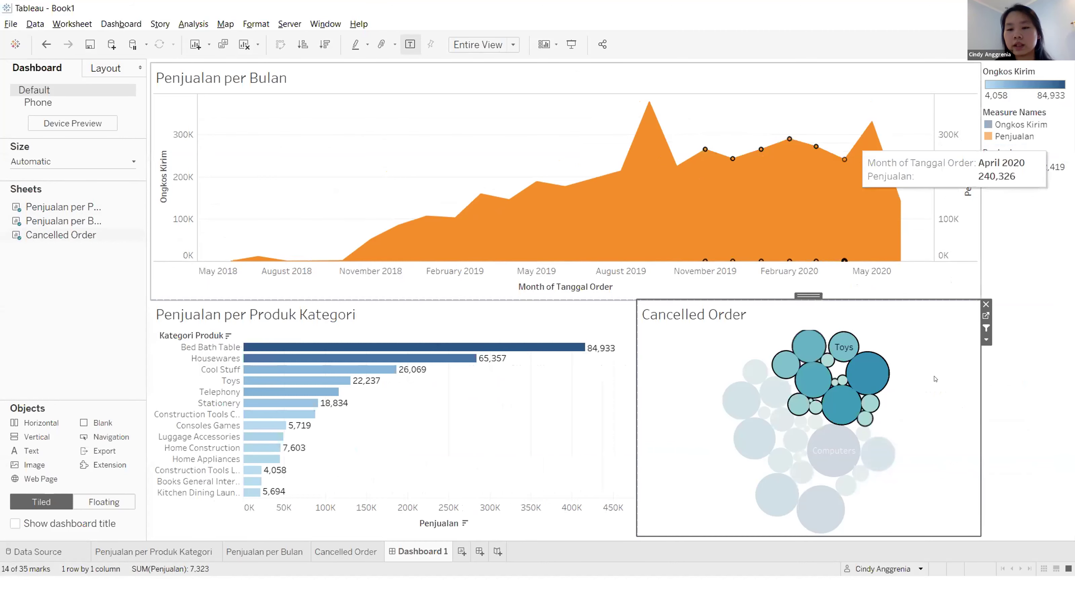
drag(347, 342, 372, 401)
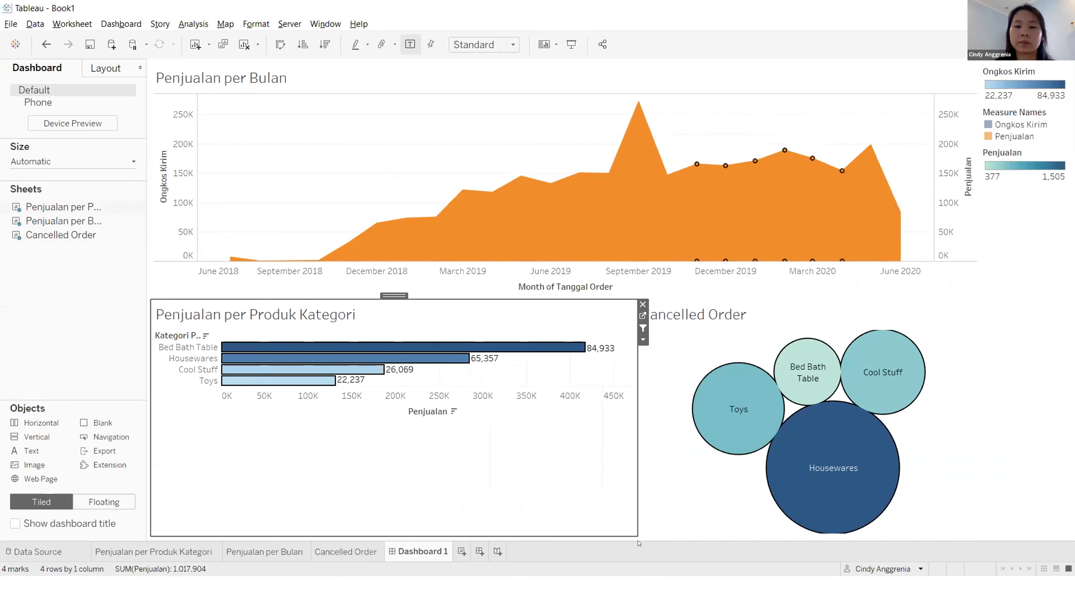
- Try filtering the dashboard by the Toys bubble and June 2019, and clear the chart selections
click(733, 398)
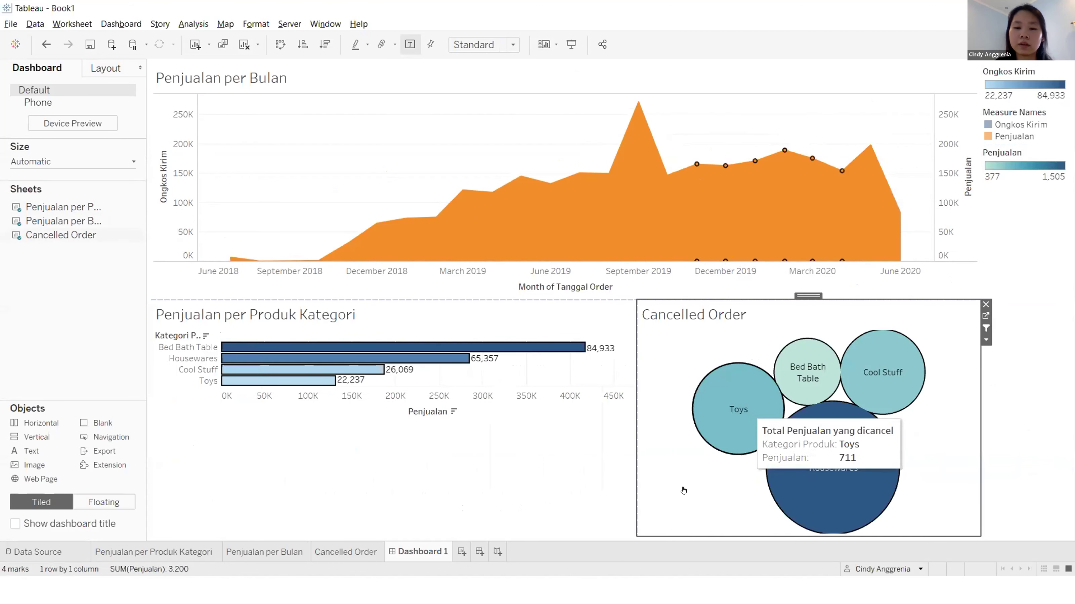
click(563, 185)
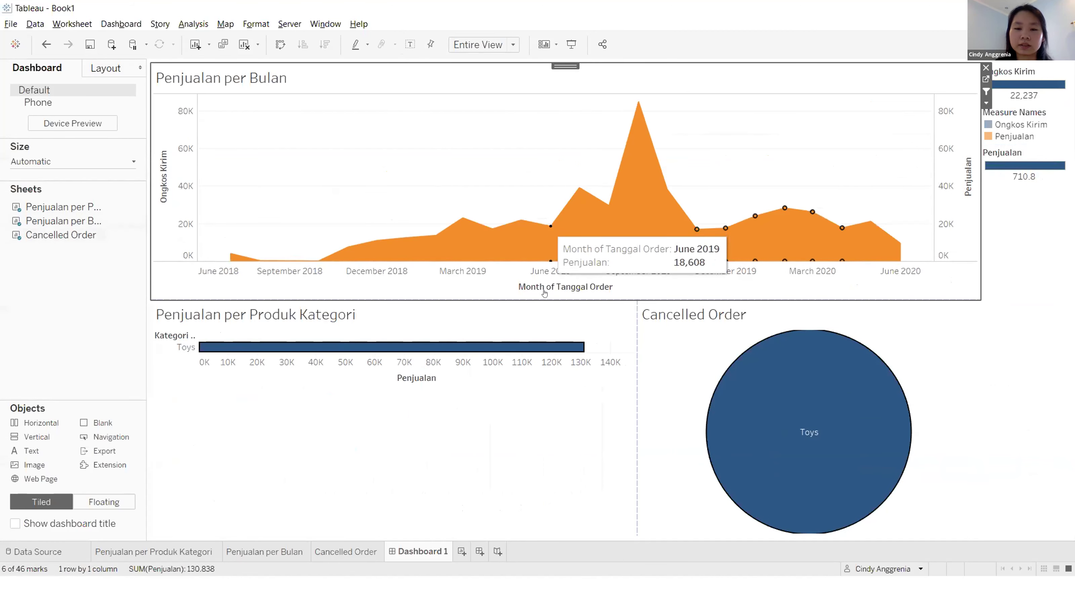
click(544, 347)
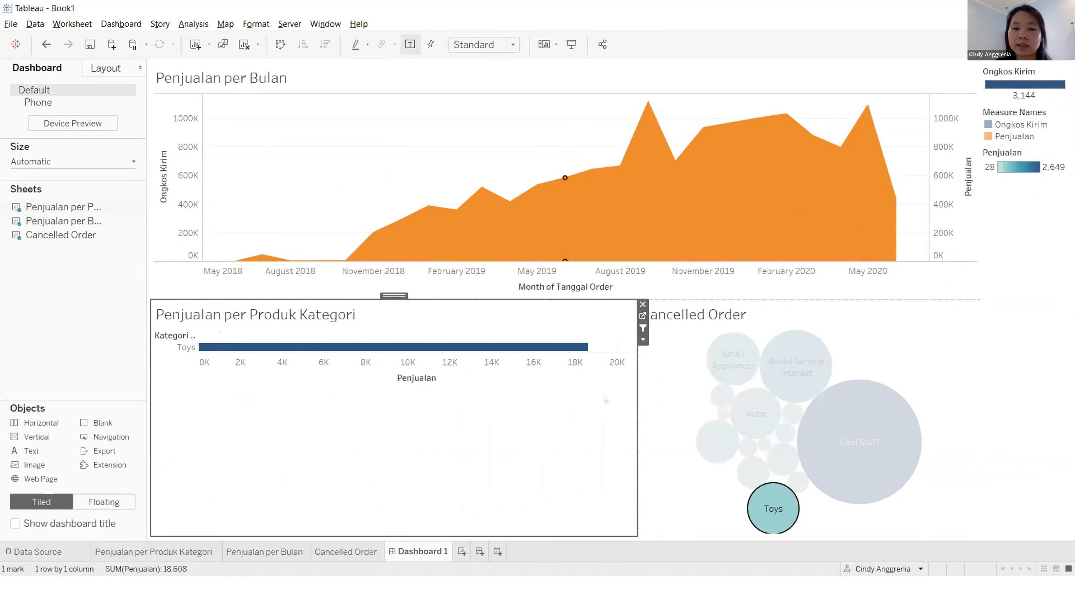
click(604, 400)
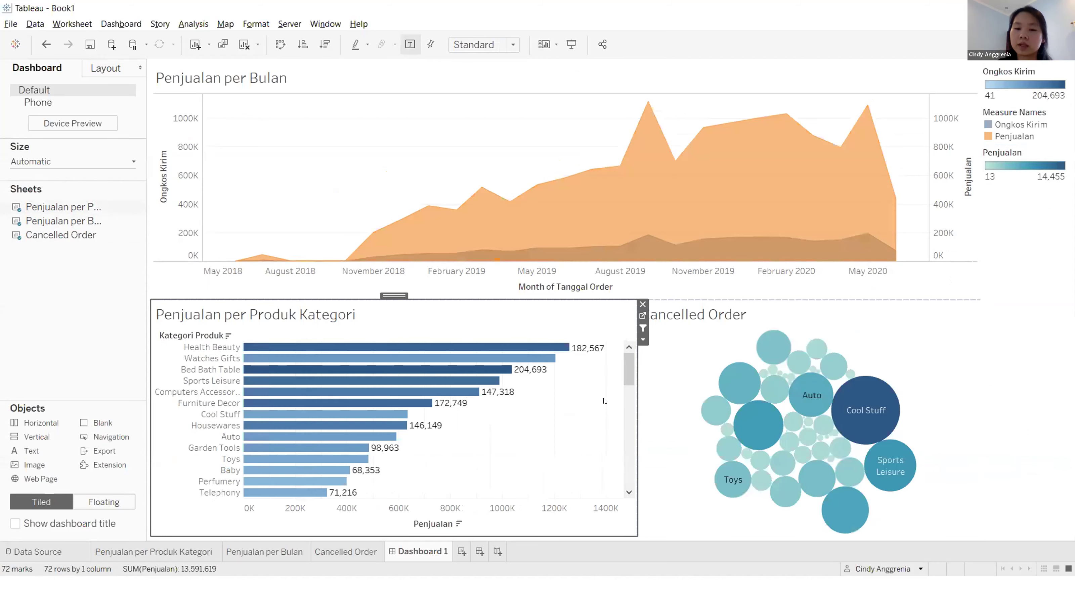
click(1029, 490)
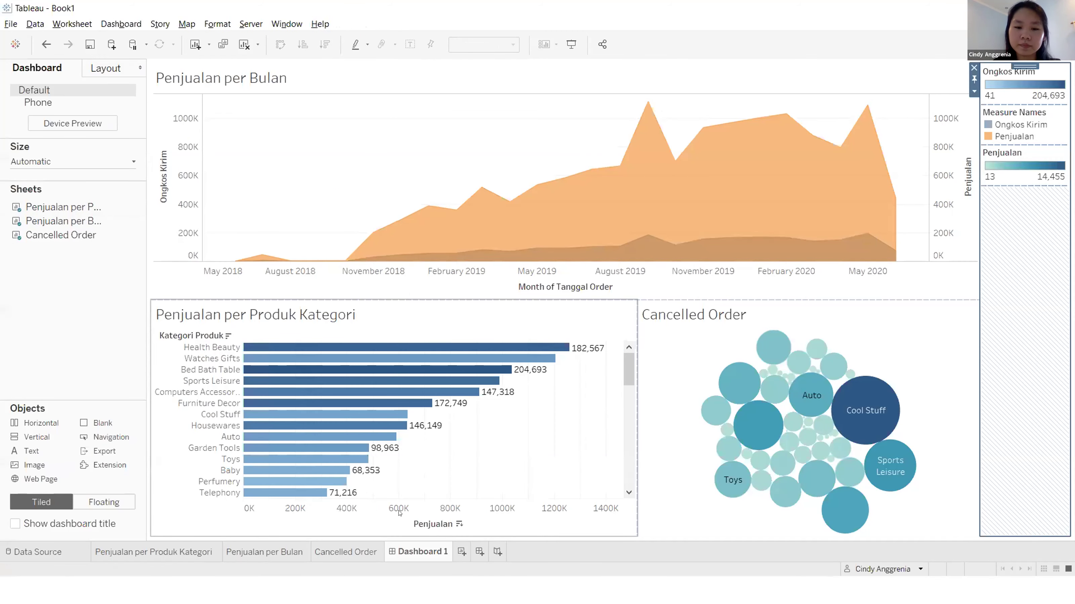
- Switch to the PowerPoint presentation, resume the slide show and advance to the next slide
key(alt+Tab)
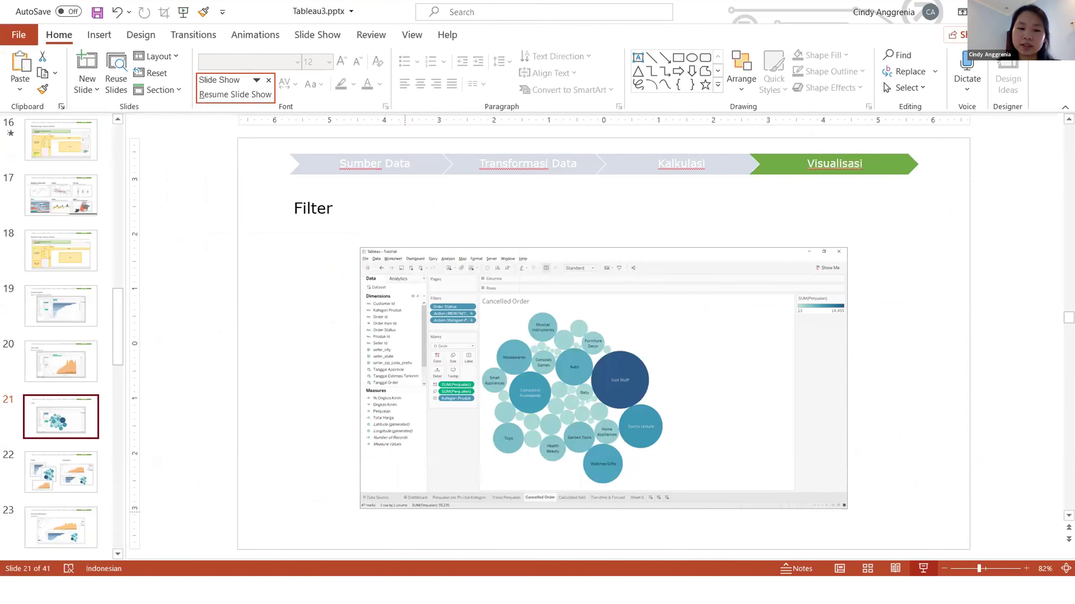
click(923, 568)
key(Right)
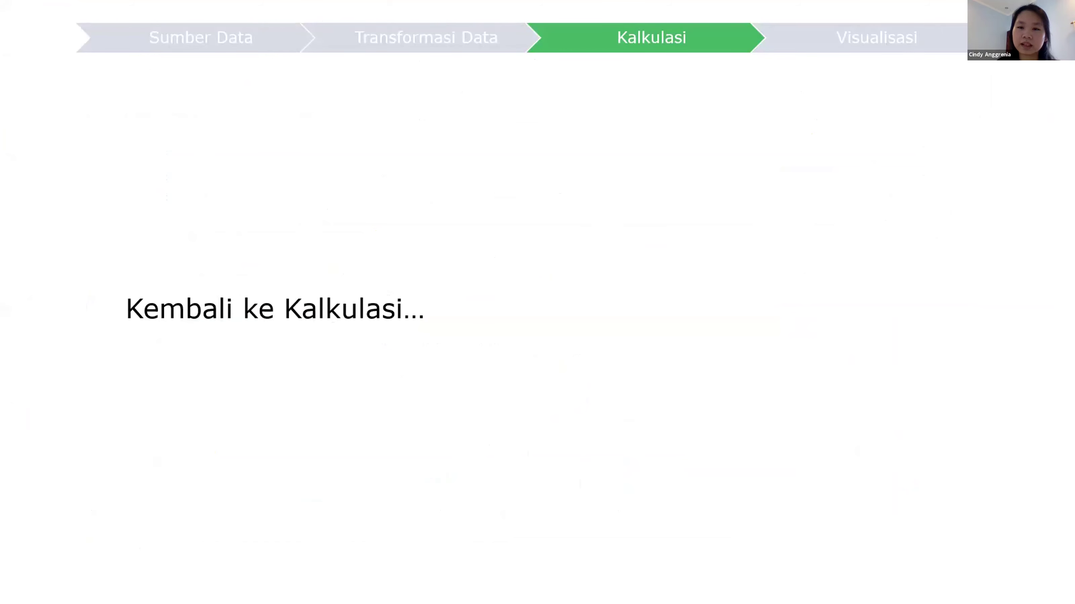
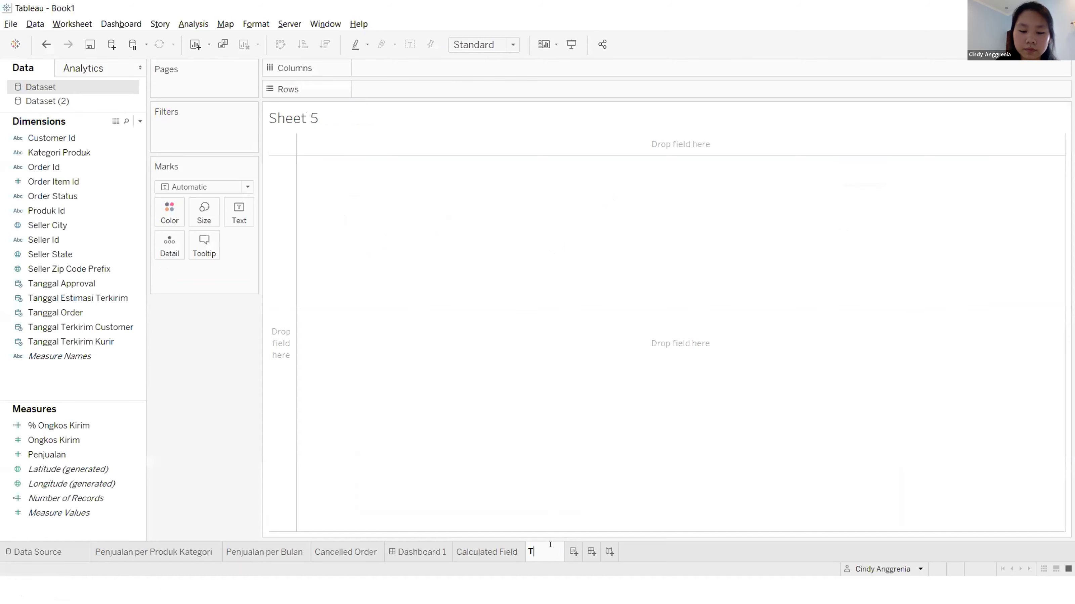
- Name the new worksheet Table Calculation and build a text table of Penjualan with Kategori Produk rows and Order Status columns
text(ation)
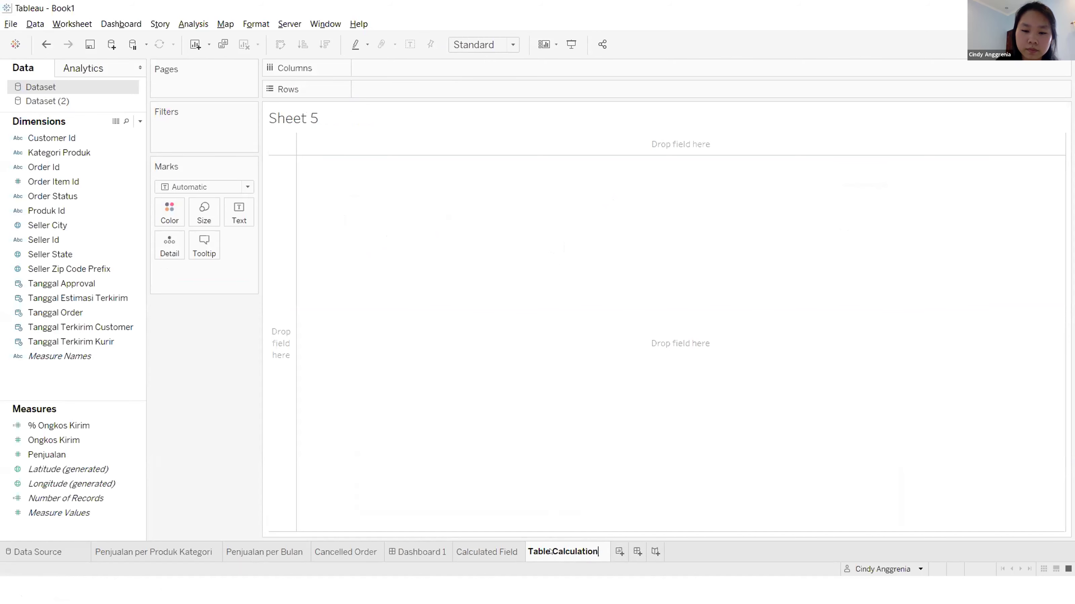
key(Return)
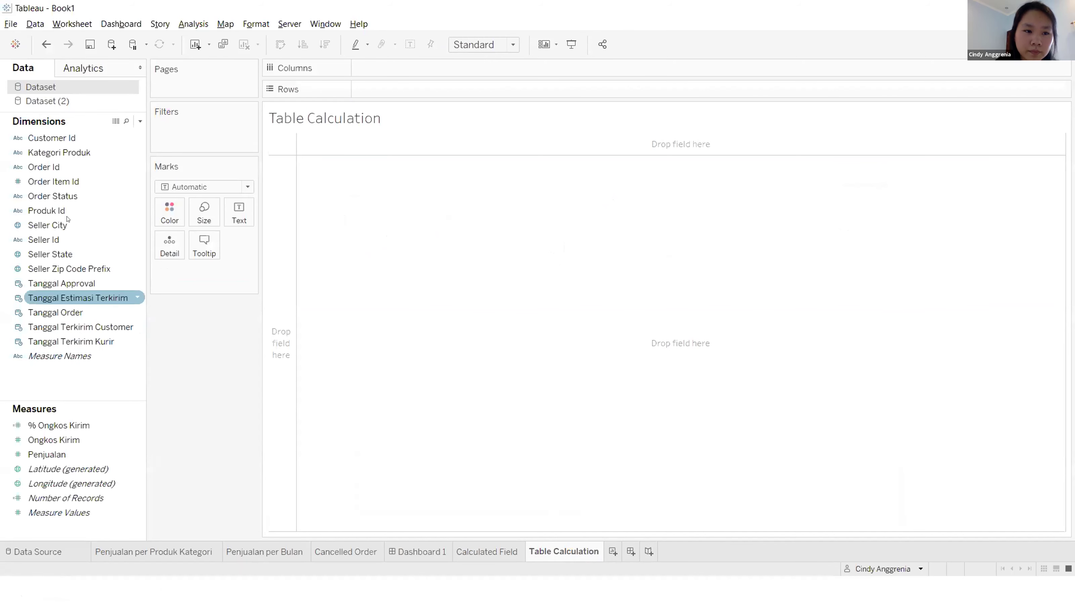
drag(52, 196, 599, 138)
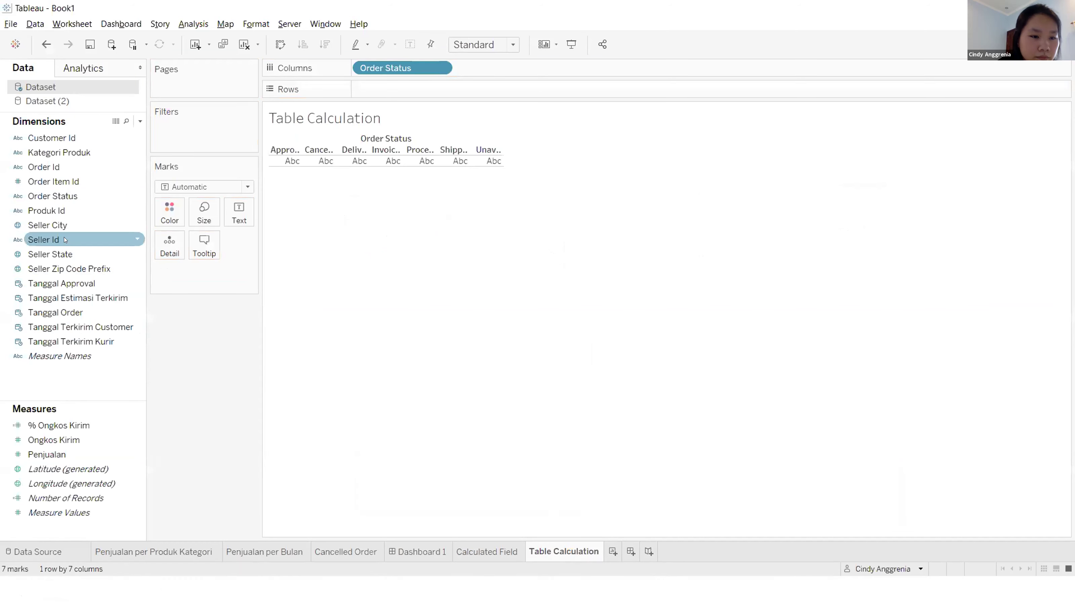
mouse_move(57, 153)
mouse_down()
mouse_move(300, 239)
mouse_move(373, 94)
mouse_up()
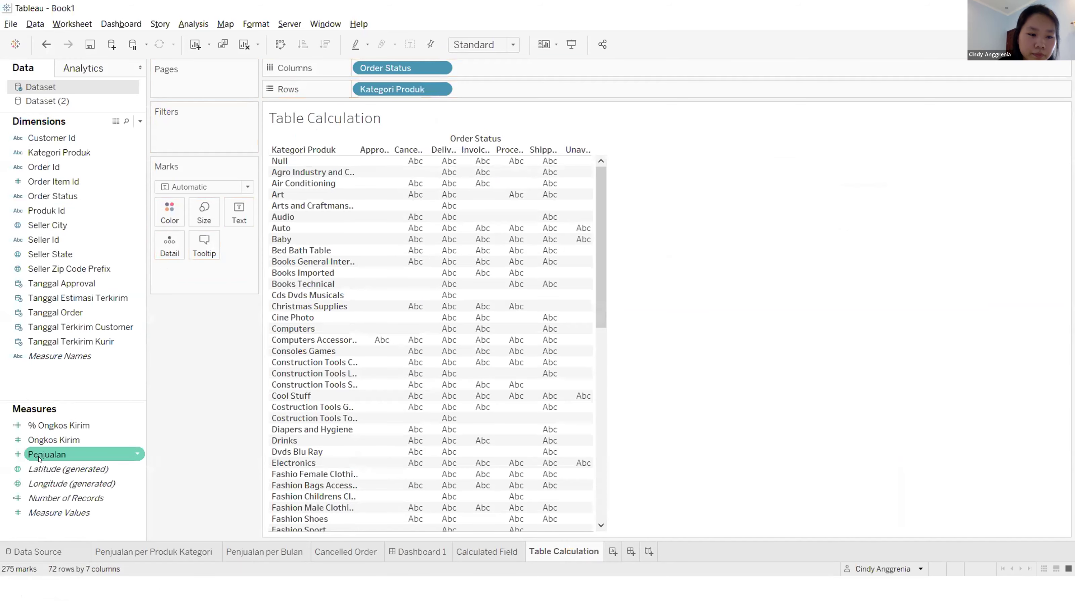
scroll(626, 425, down, 3)
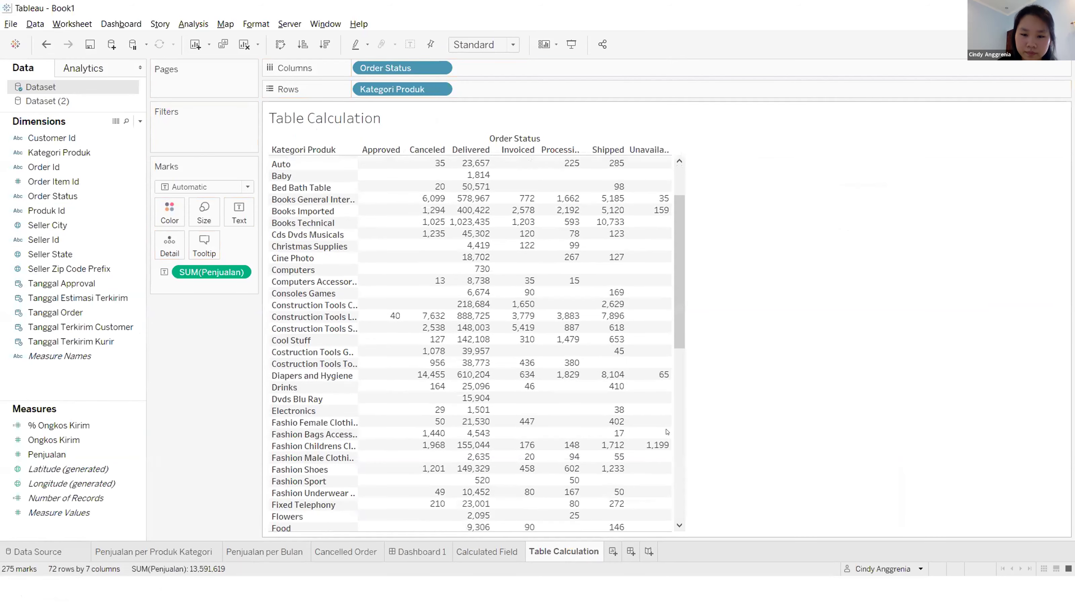
scroll(623, 424, up, 3)
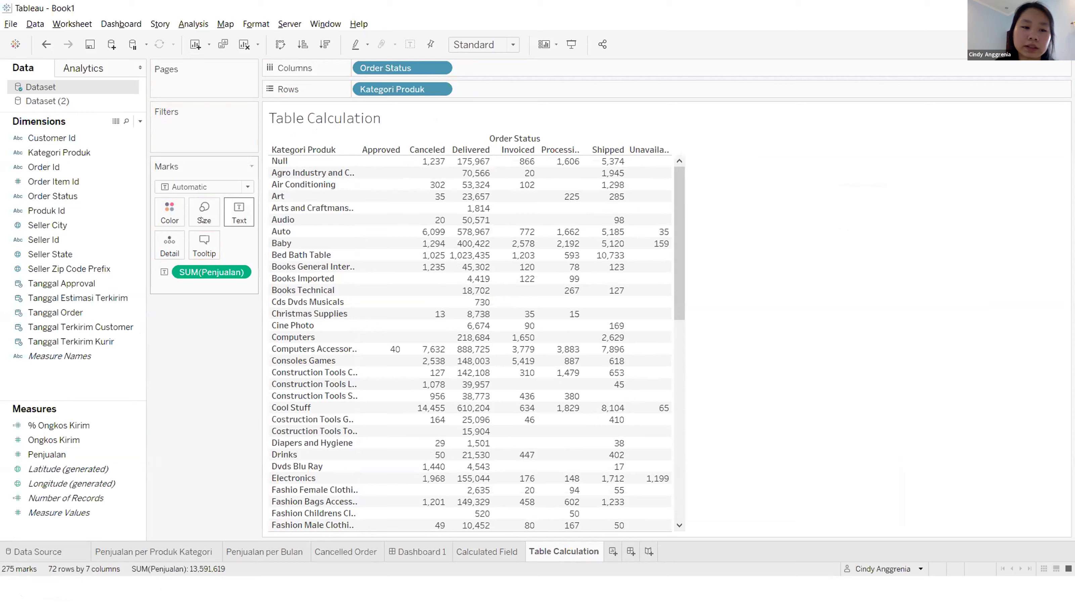
- Filter Kategori Produk to the top 10 categories by the sum of Penjualan
right_click(382, 89)
click(407, 98)
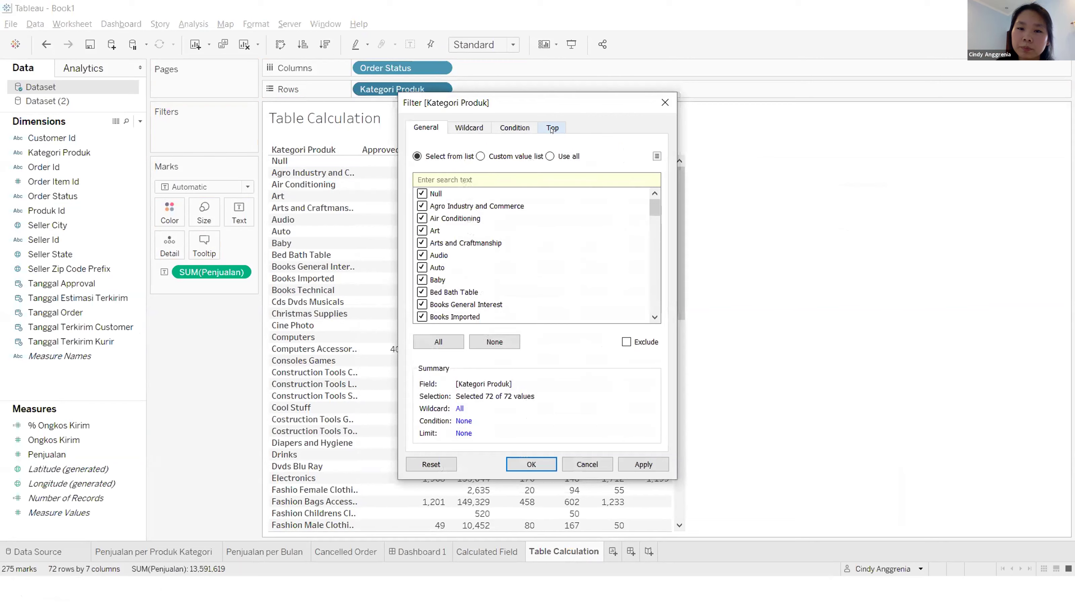
click(551, 129)
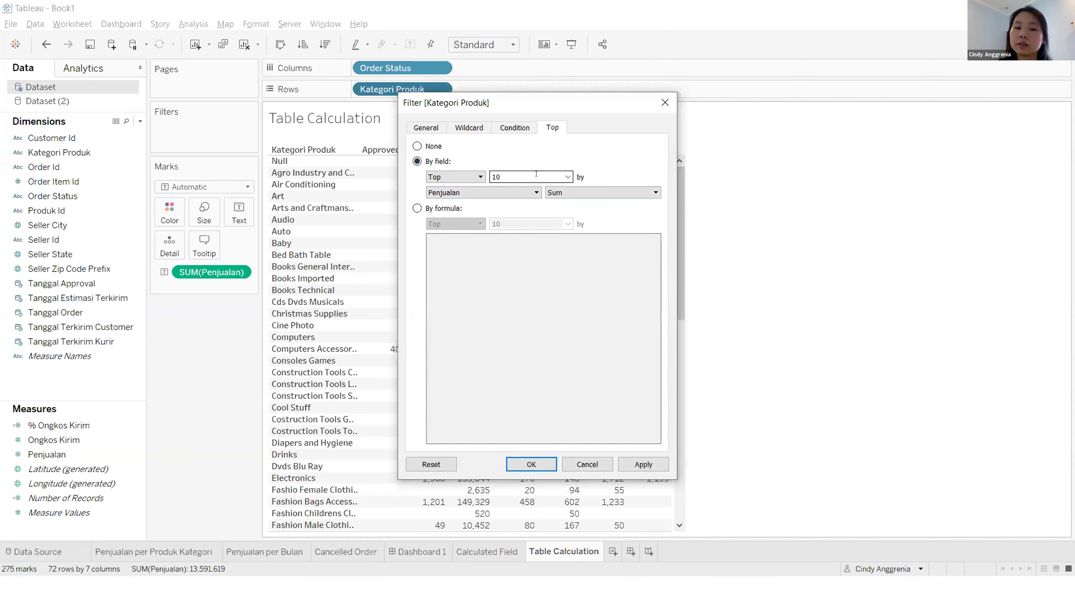
click(531, 465)
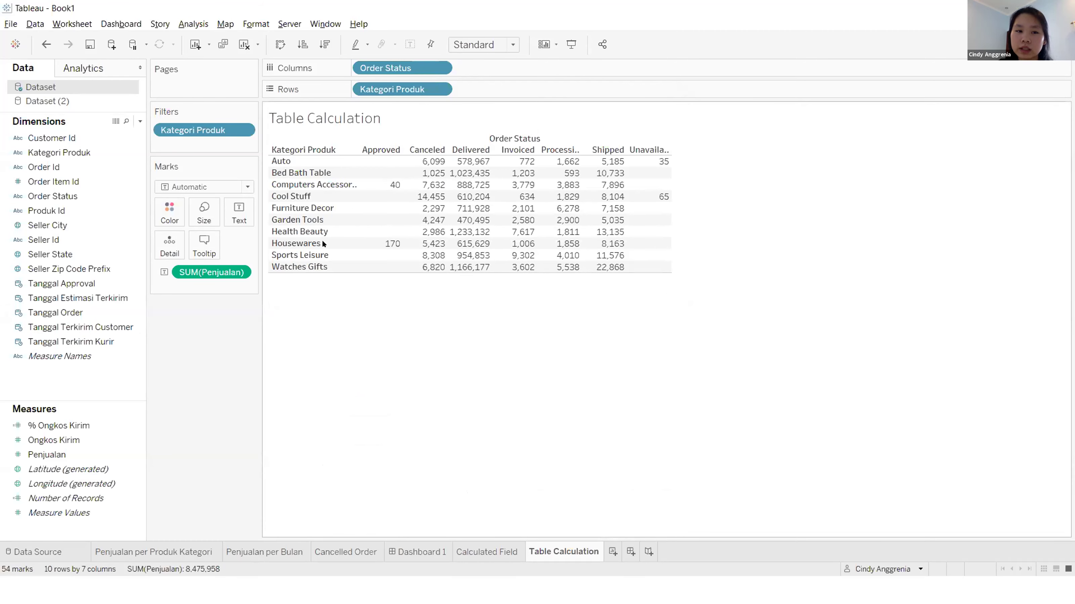
- Add row and column grand totals to the Penjualan table
click(85, 68)
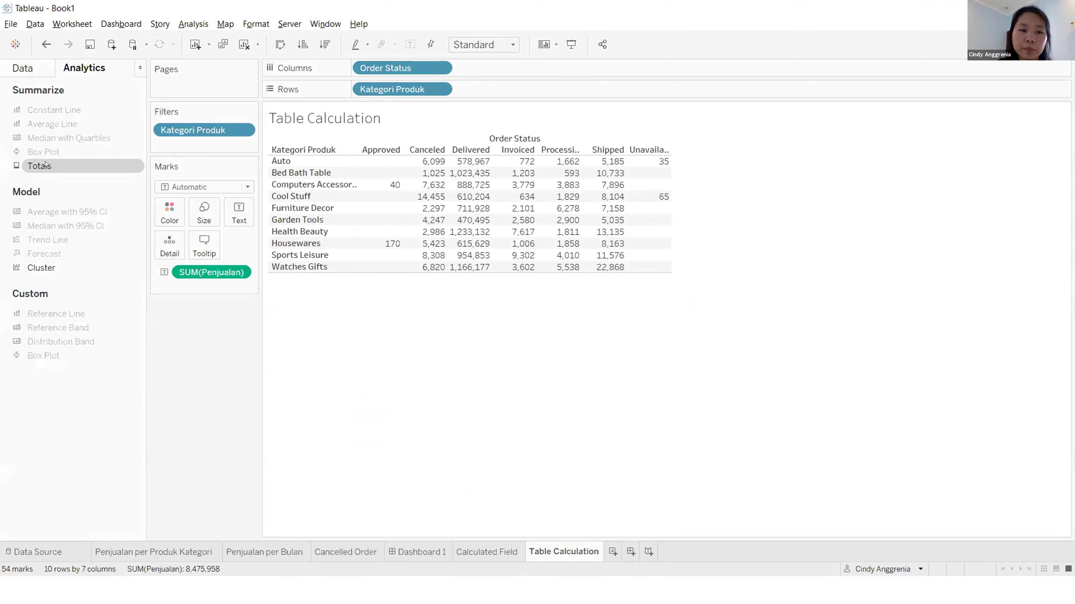
drag(45, 166, 440, 183)
drag(38, 165, 513, 152)
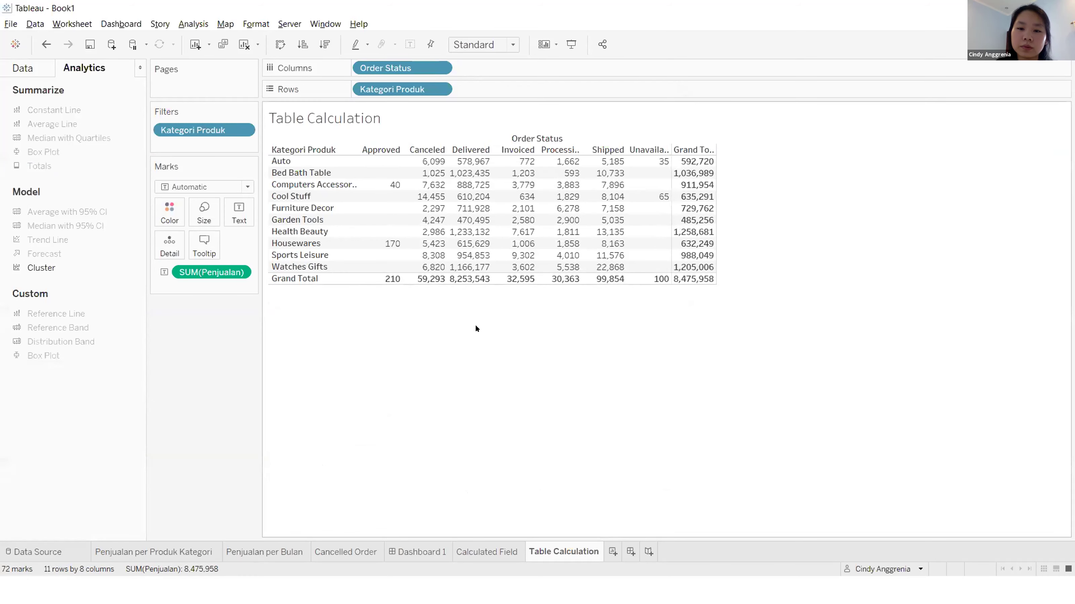
- Apply the Percent of Total quick table calculation to the Penjualan values
click(238, 273)
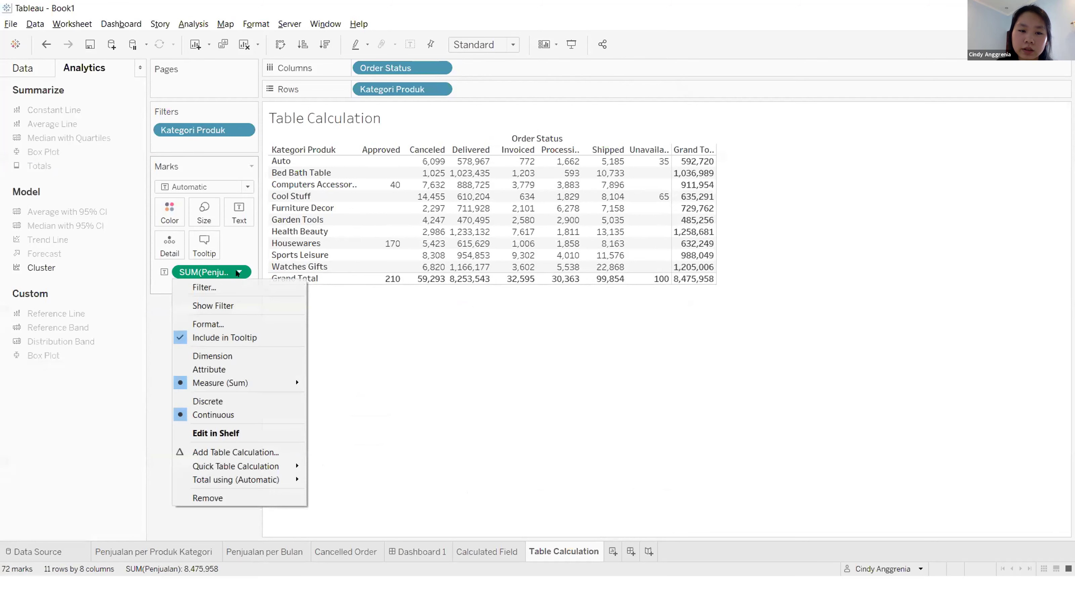
mouse_move(287, 466)
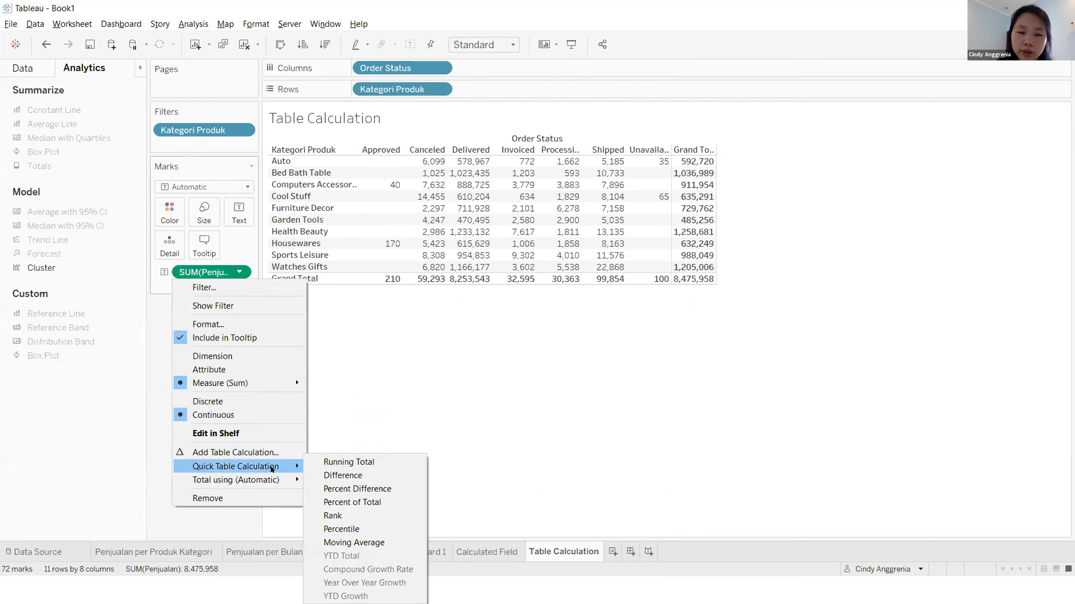
click(360, 501)
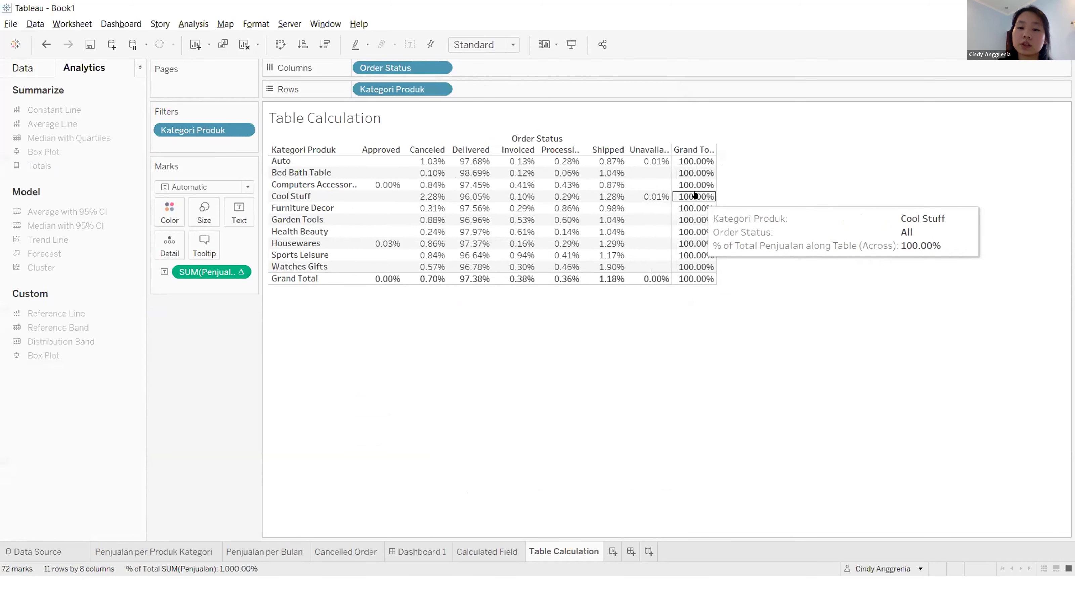
- Compute the Penjualan percent of total using Table (down)
click(239, 272)
mouse_move(262, 452)
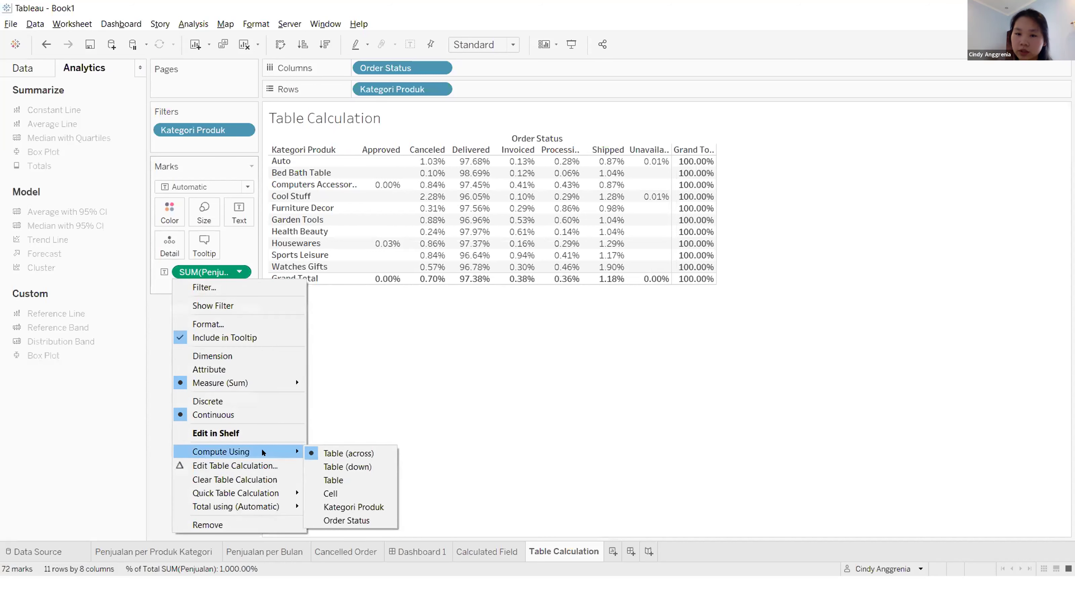
click(347, 467)
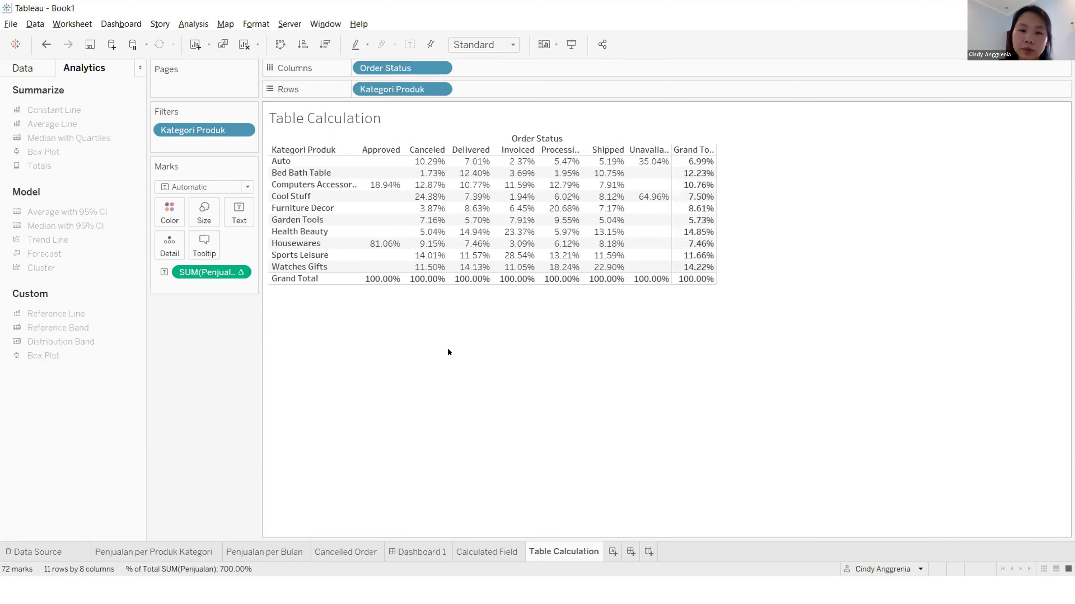
- Compute the Penjualan percent of total over the whole table with the Table option
mouse_move(462, 186)
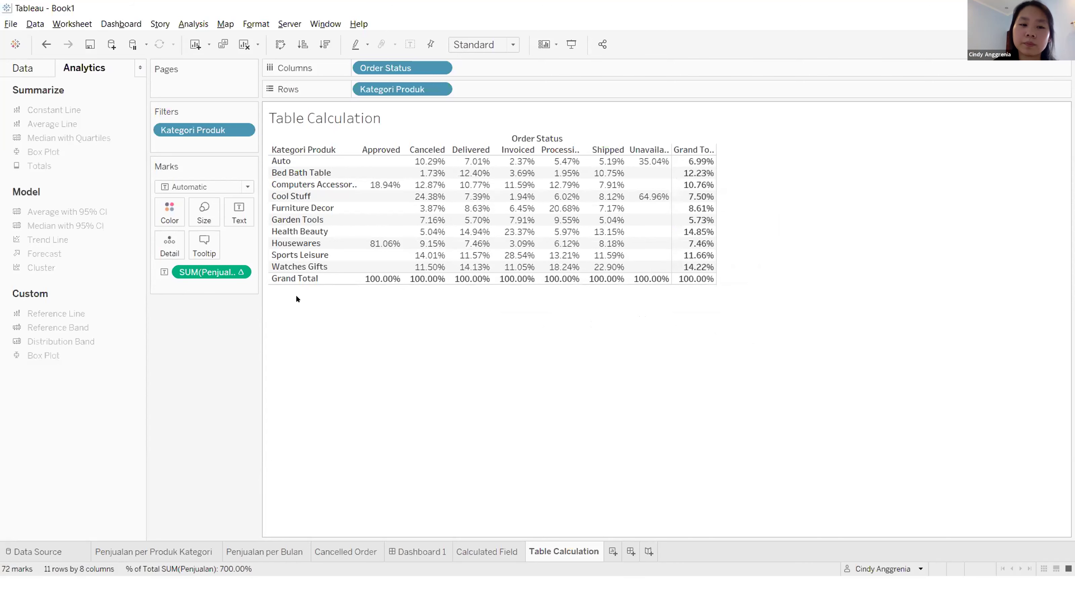
click(240, 272)
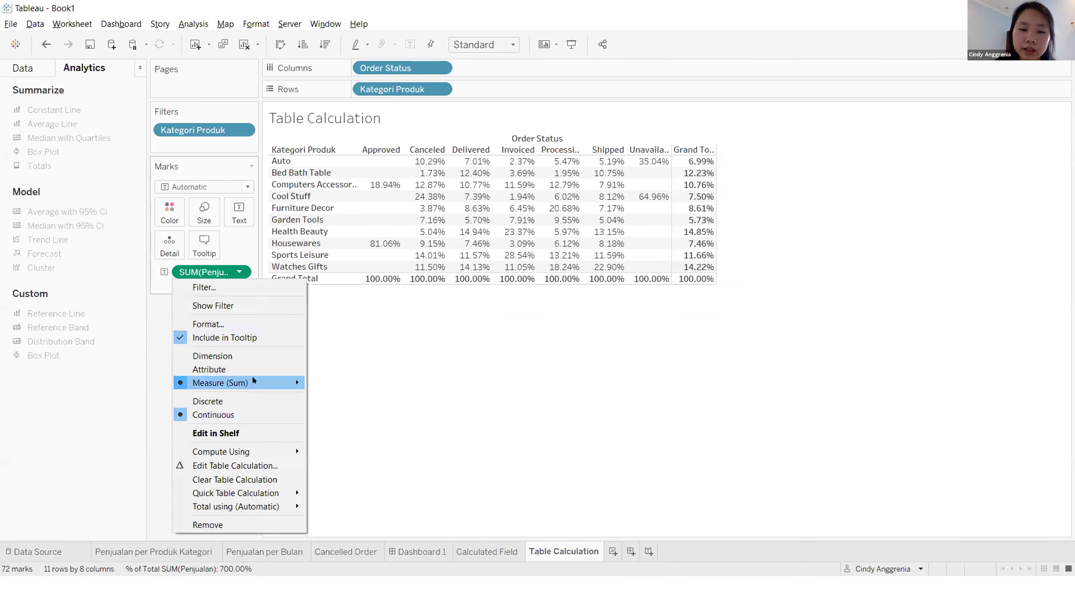
mouse_move(271, 451)
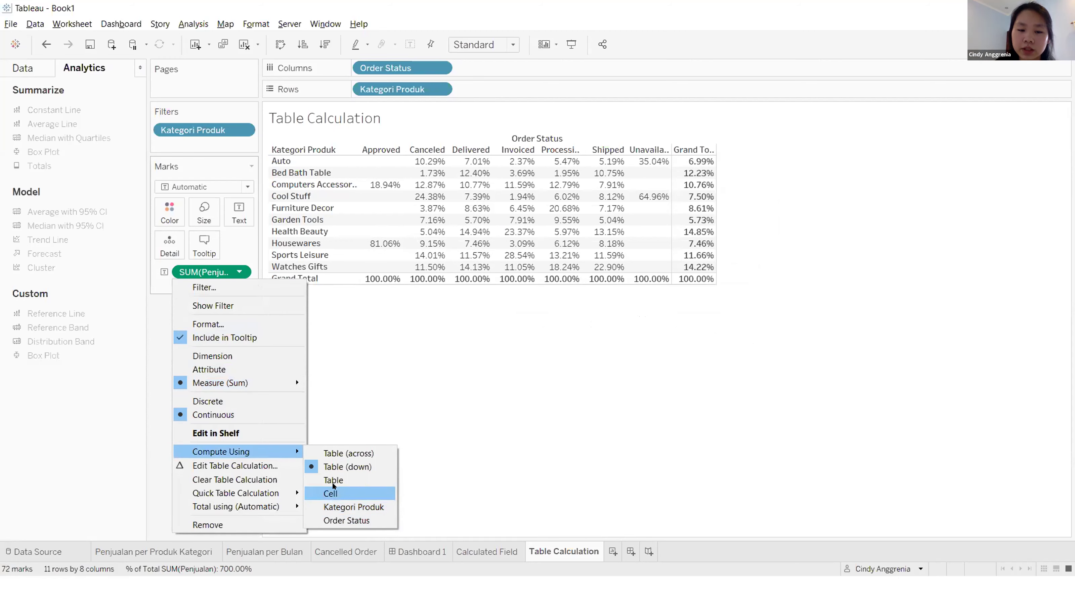
click(330, 479)
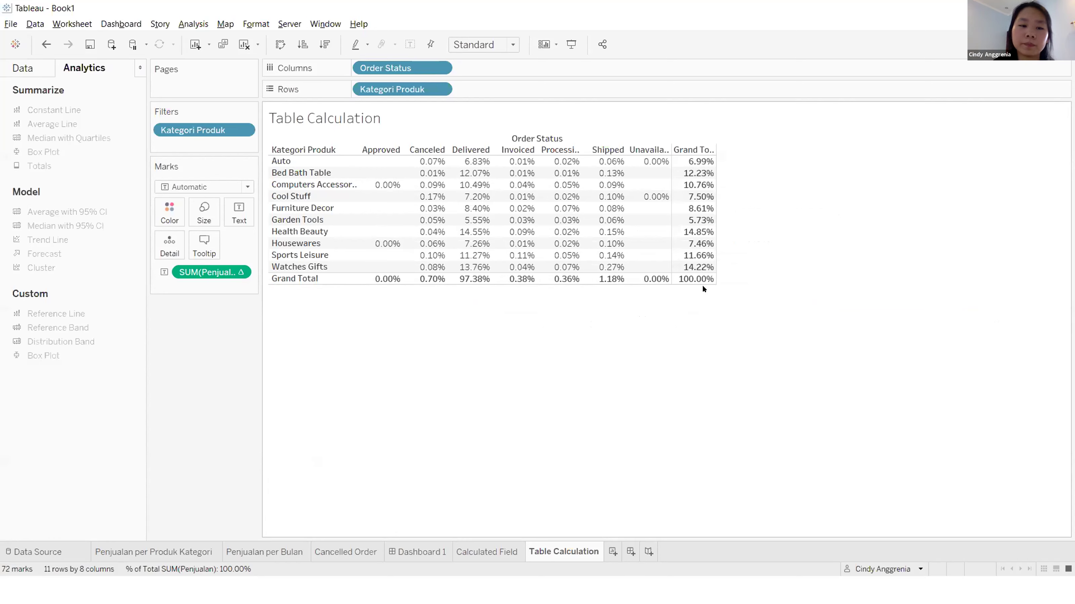
click(237, 272)
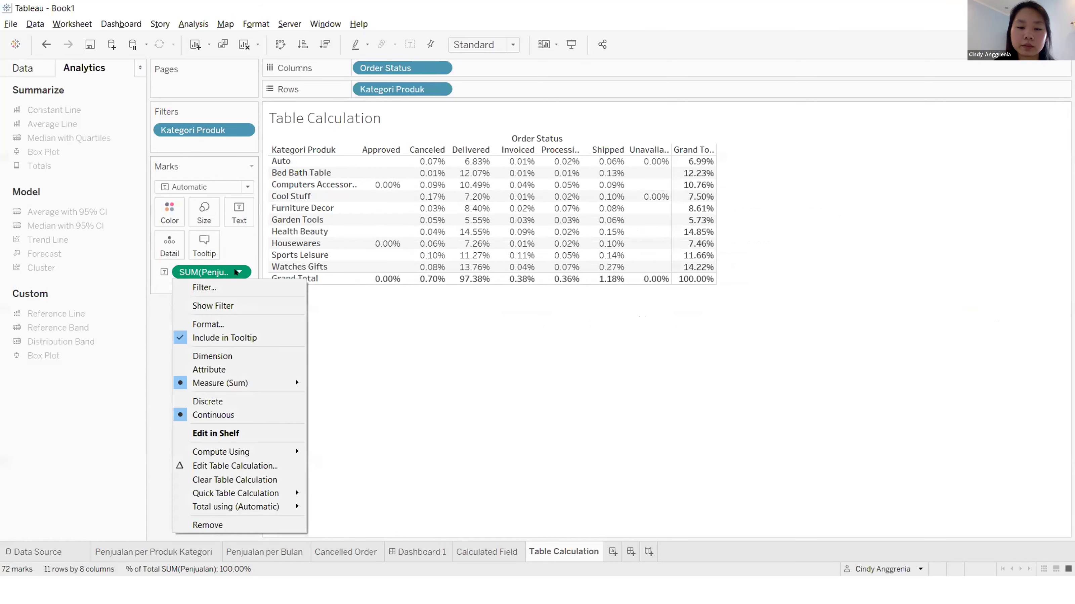
mouse_move(237, 493)
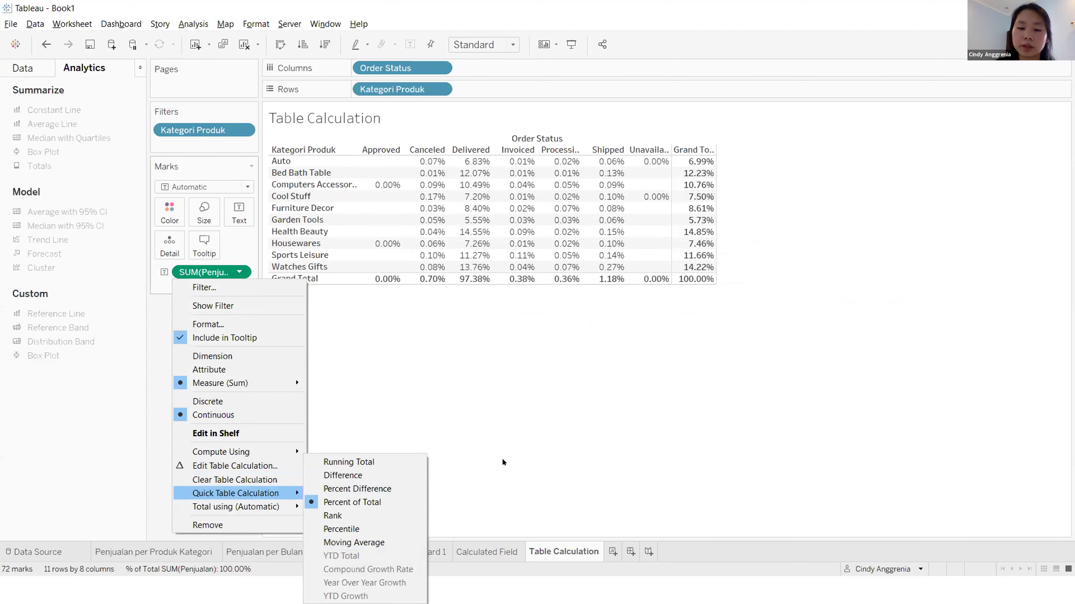
key(Escape)
key(Escape)
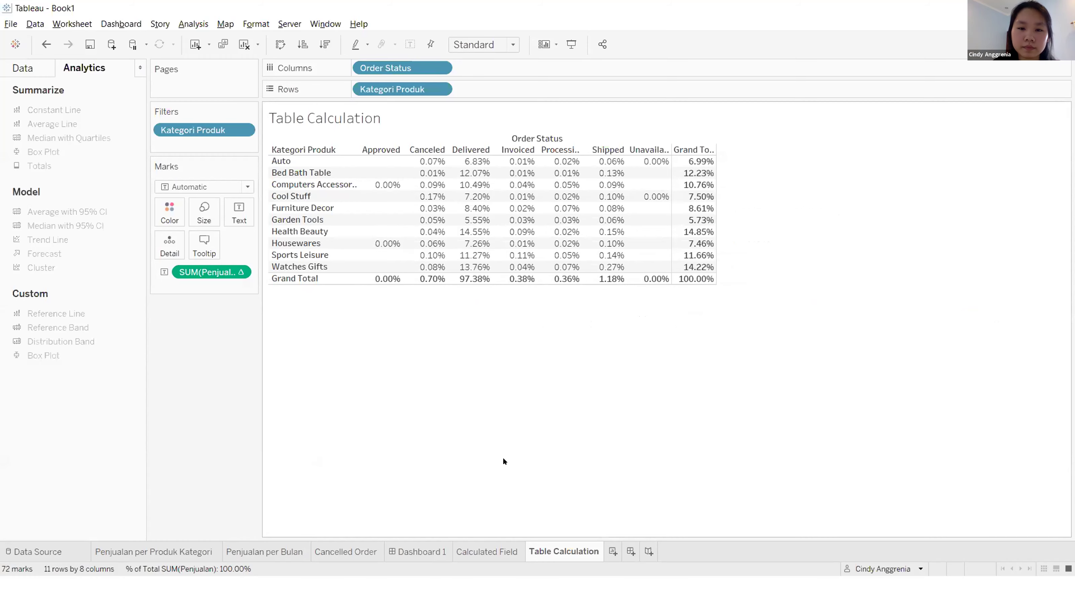
- Switch to the PowerPoint slide show and go through the Analytics slides up to the Trendline & Forcast example
key(alt+Tab)
key(alt+Tab)
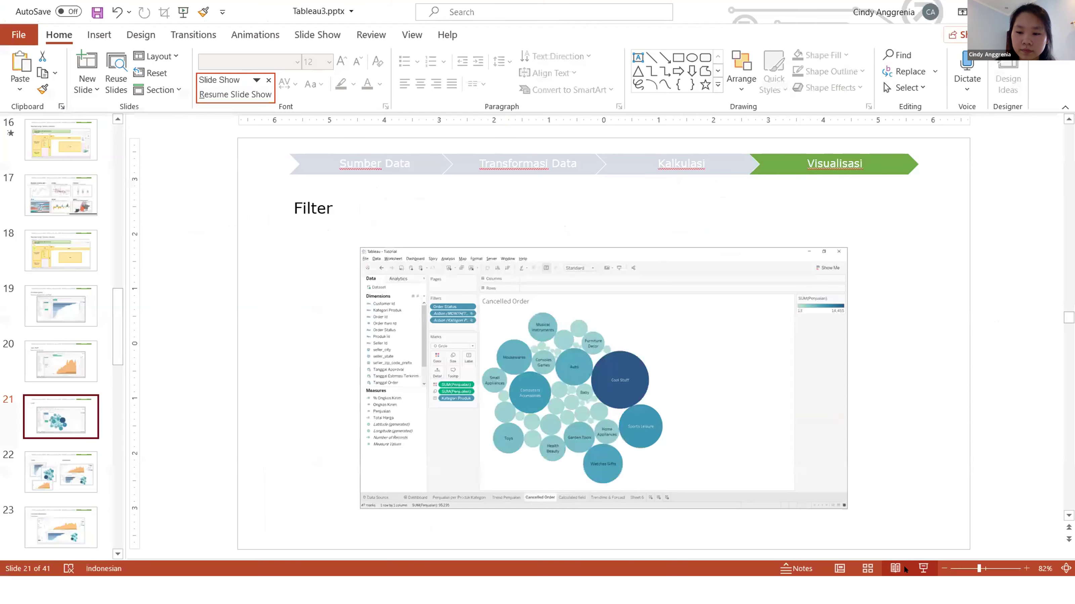
key(alt+Tab)
key(alt+Tab)
key(alt+Tab)
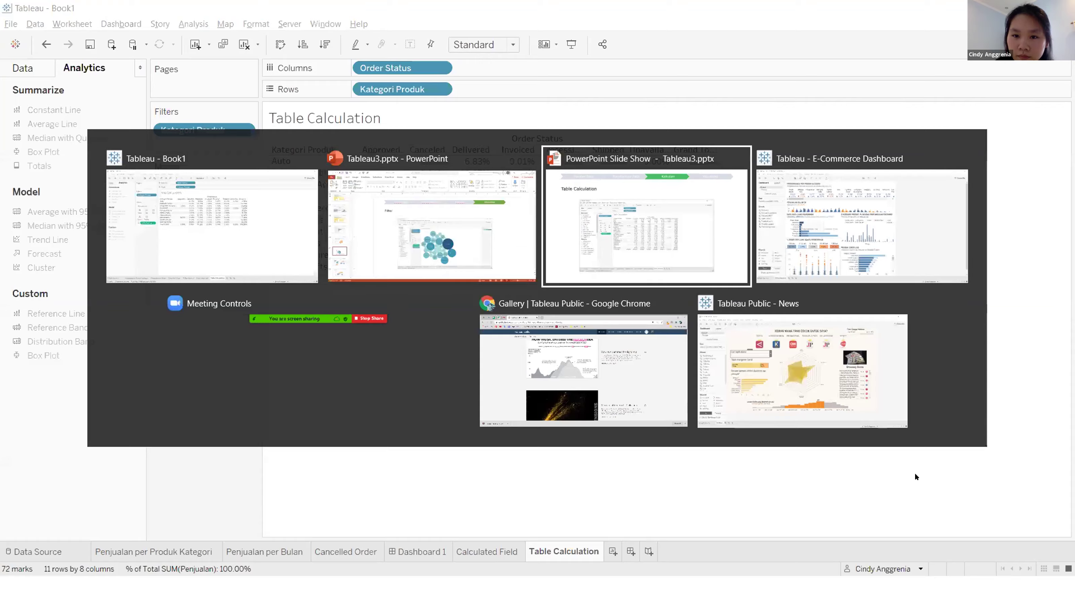
key(Right)
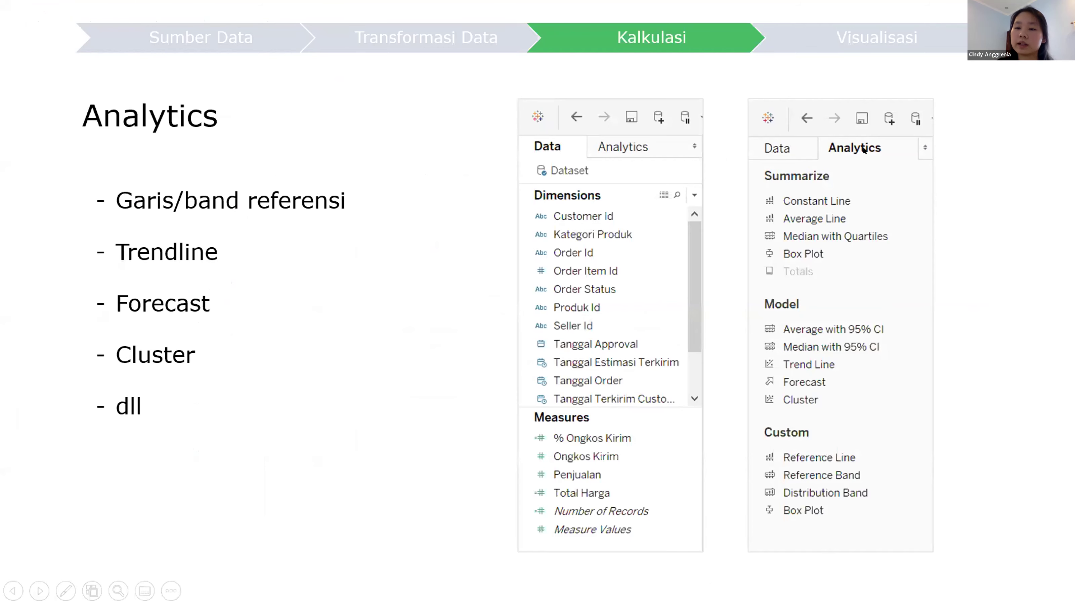
key(Right)
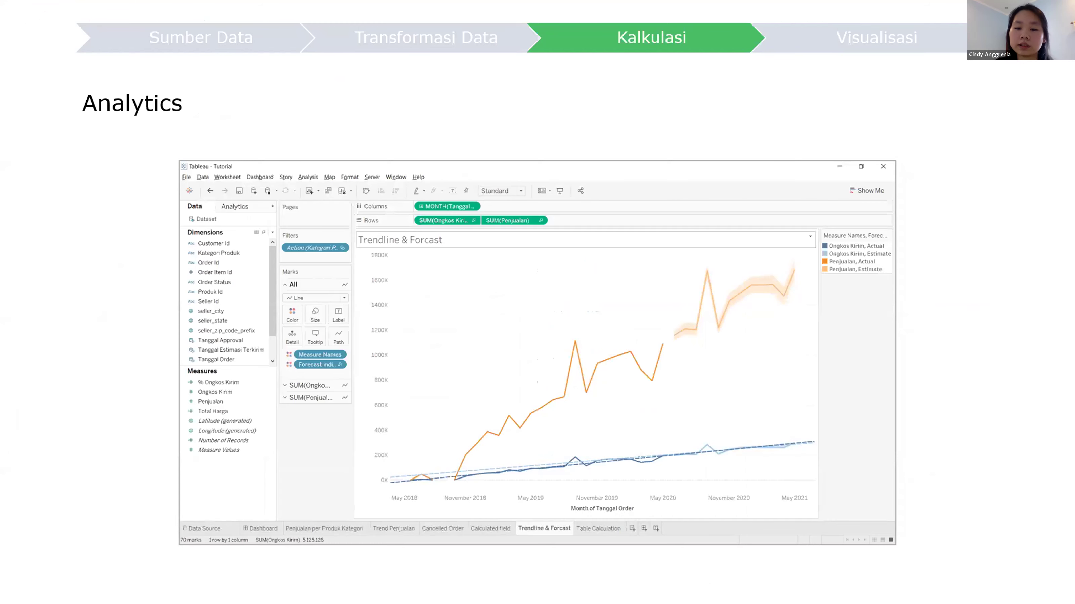
- Switch back to Tableau and change all marks on the Penjualan per Bulan sheet from areas to lines
key(alt+Tab)
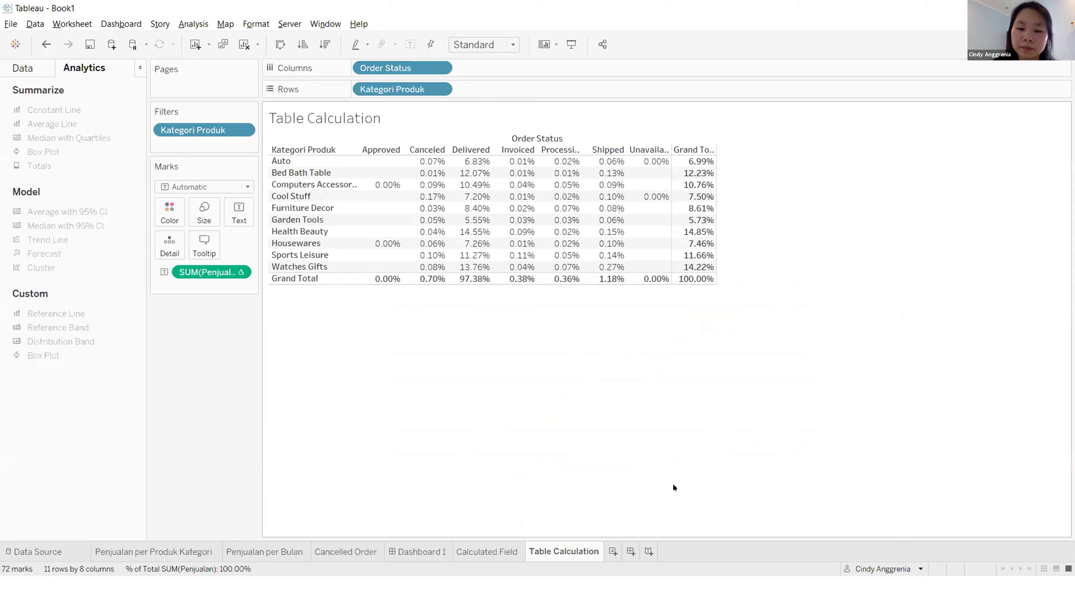
click(252, 555)
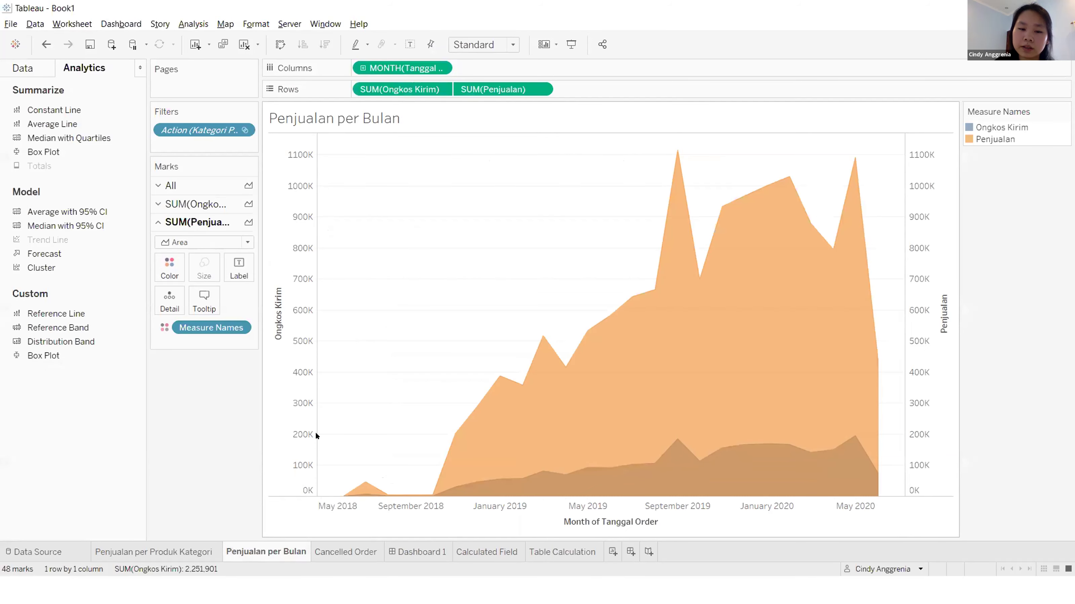
click(226, 183)
click(201, 207)
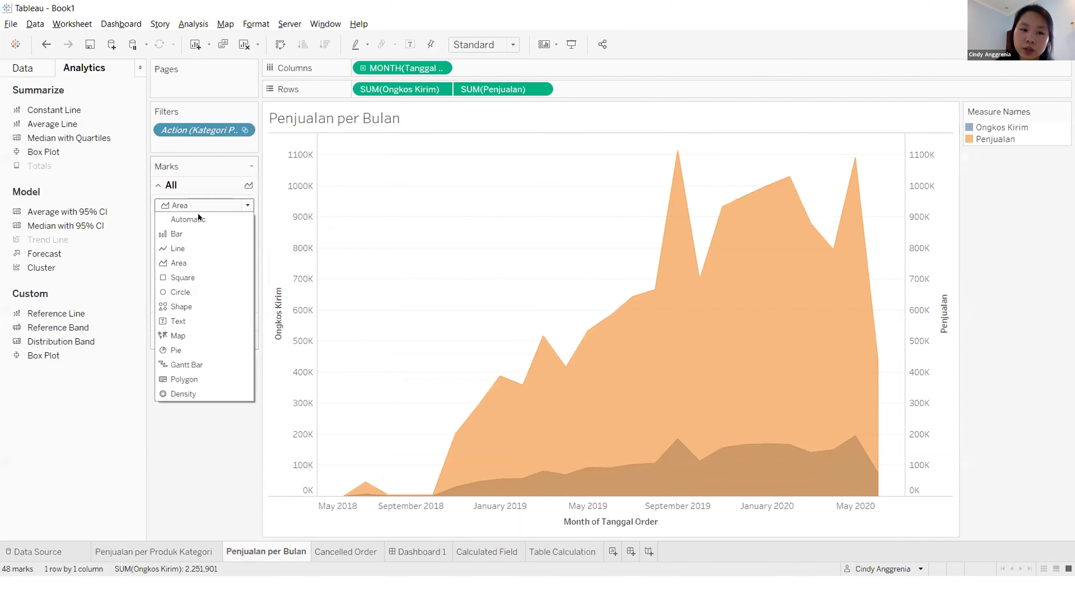
click(188, 247)
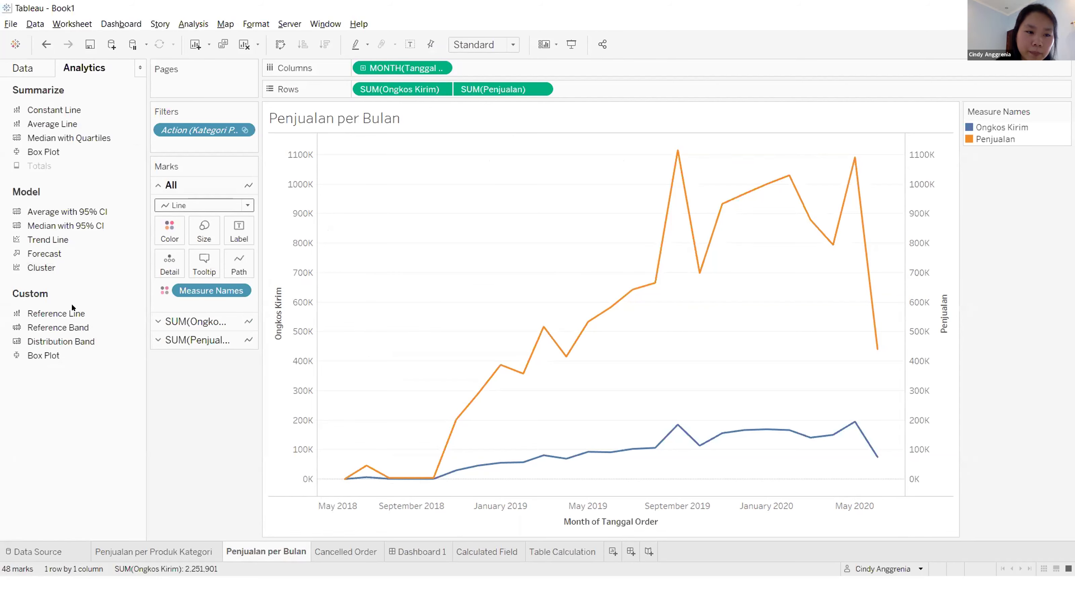
- Add a linear trend line for Ongkos Kirim to the monthly chart, trying an exponential one and undoing it
drag(62, 239, 373, 194)
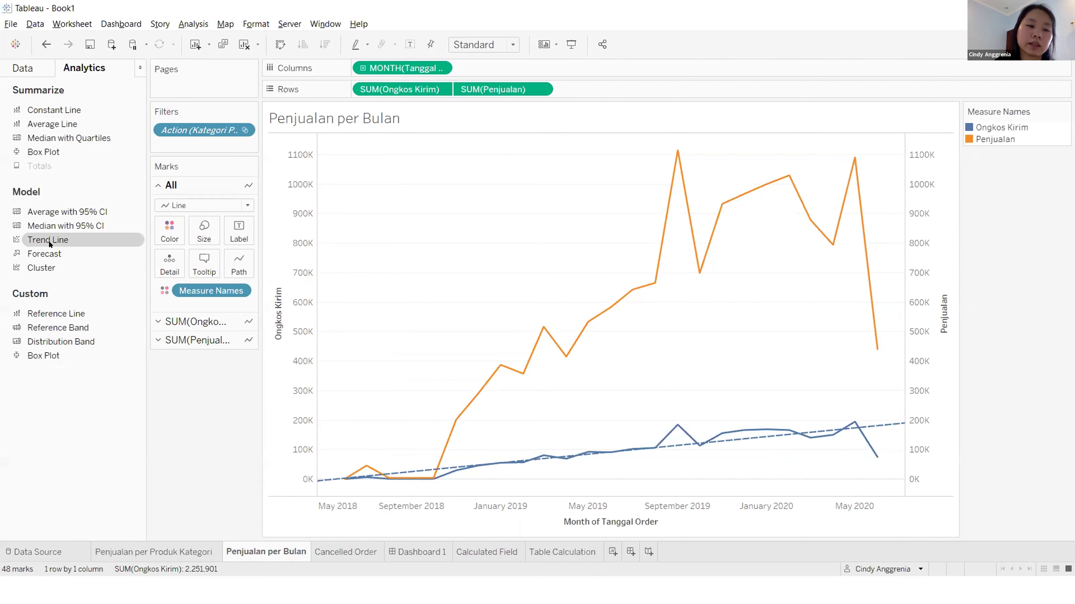
drag(49, 240, 500, 195)
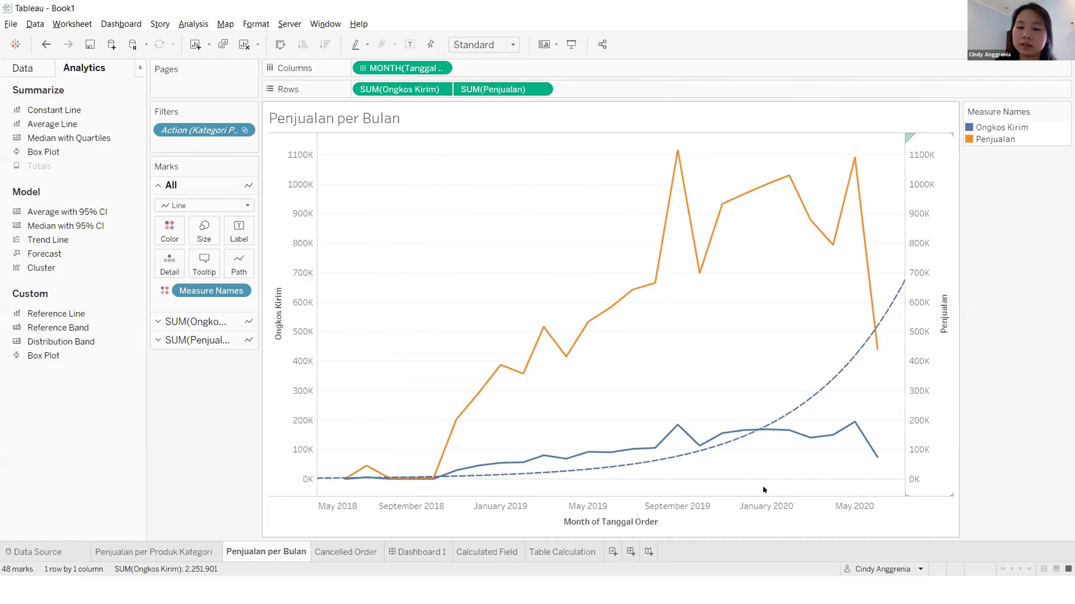
key(ctrl+z)
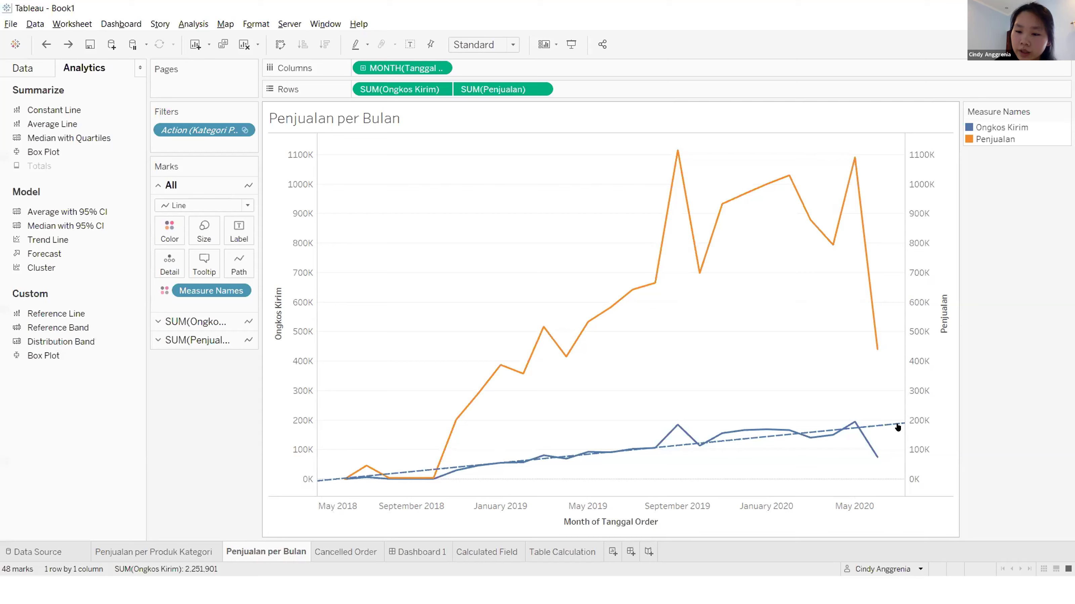
- Add a forecast to the Penjualan per Bulan chart and inspect the February 2021 Penjualan estimate
mouse_move(741, 442)
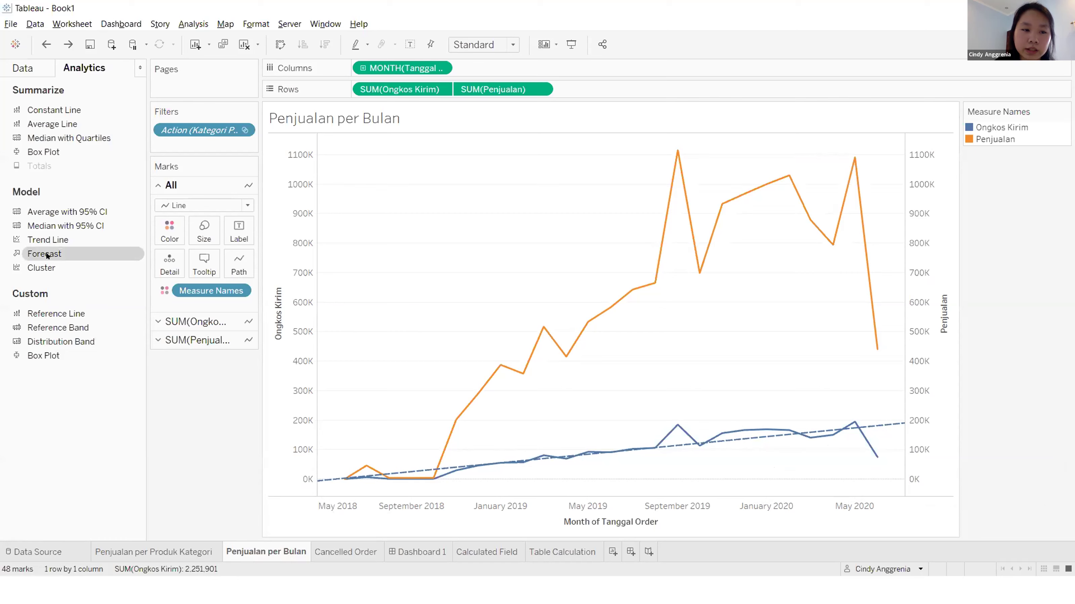
drag(44, 253, 366, 167)
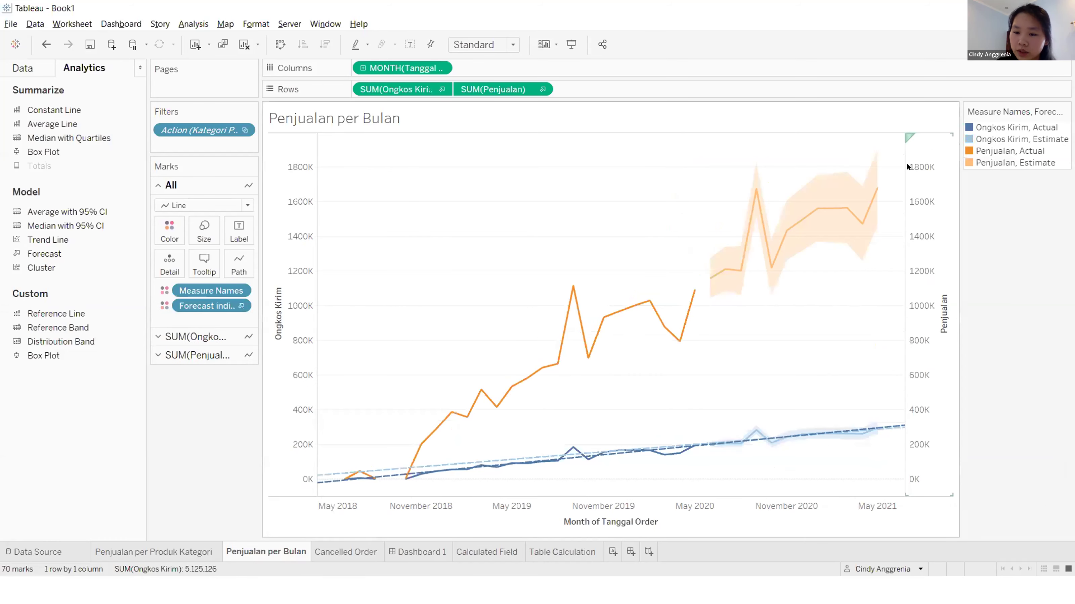
click(830, 210)
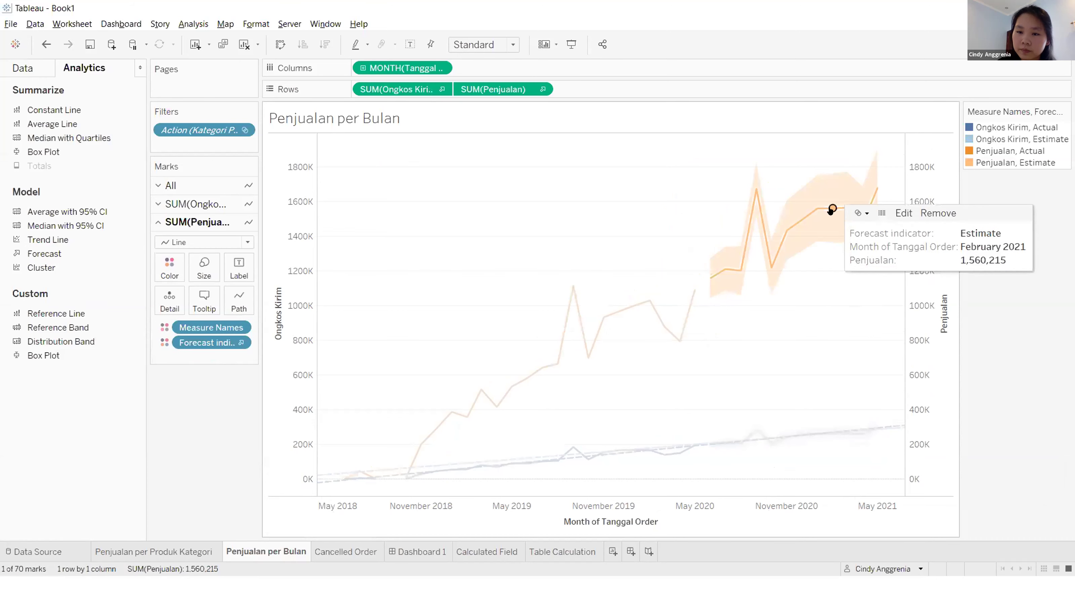
click(800, 260)
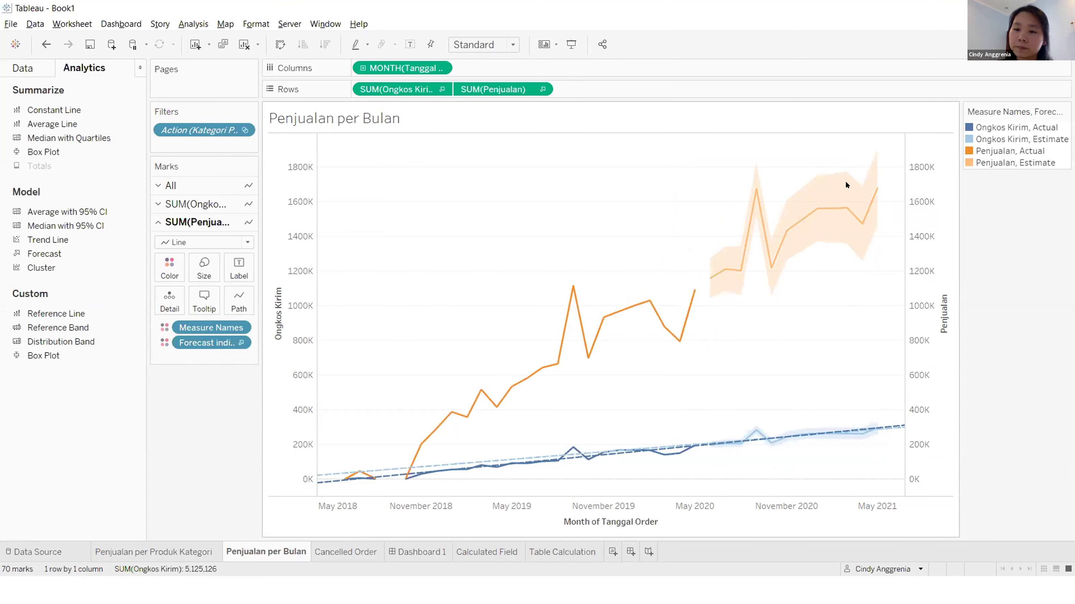
click(834, 209)
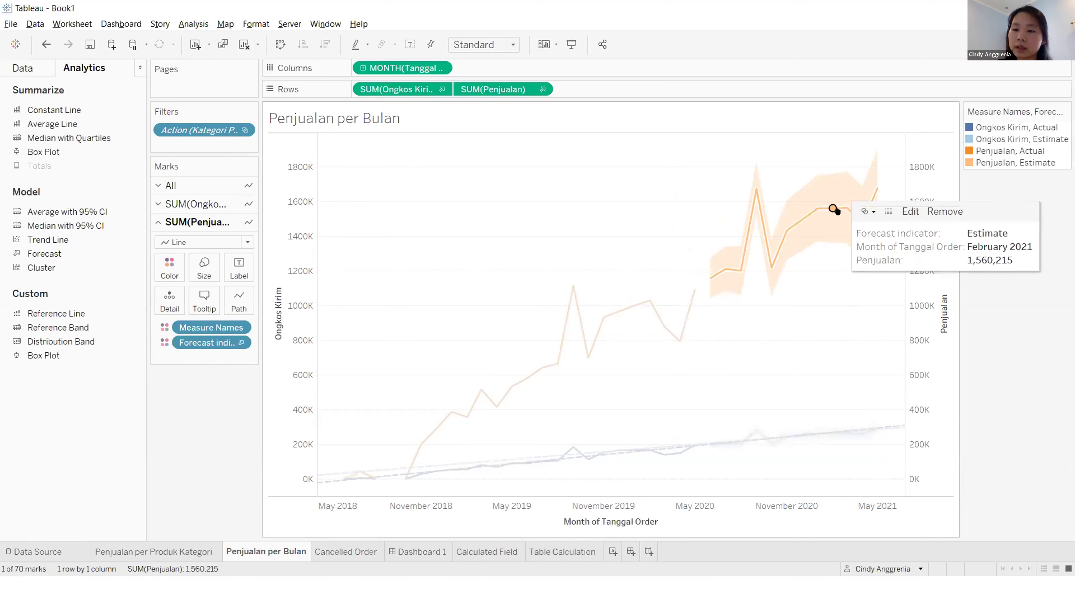
click(835, 244)
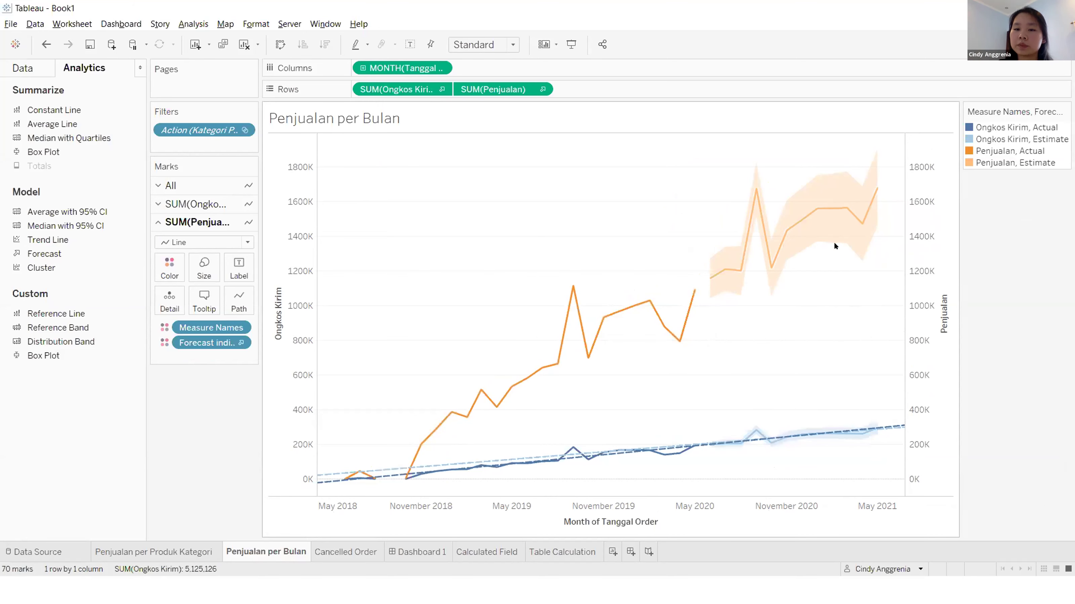
- Set the forecast's prediction interval to 80% and clear the mark selection in the monthly chart
mouse_move(830, 212)
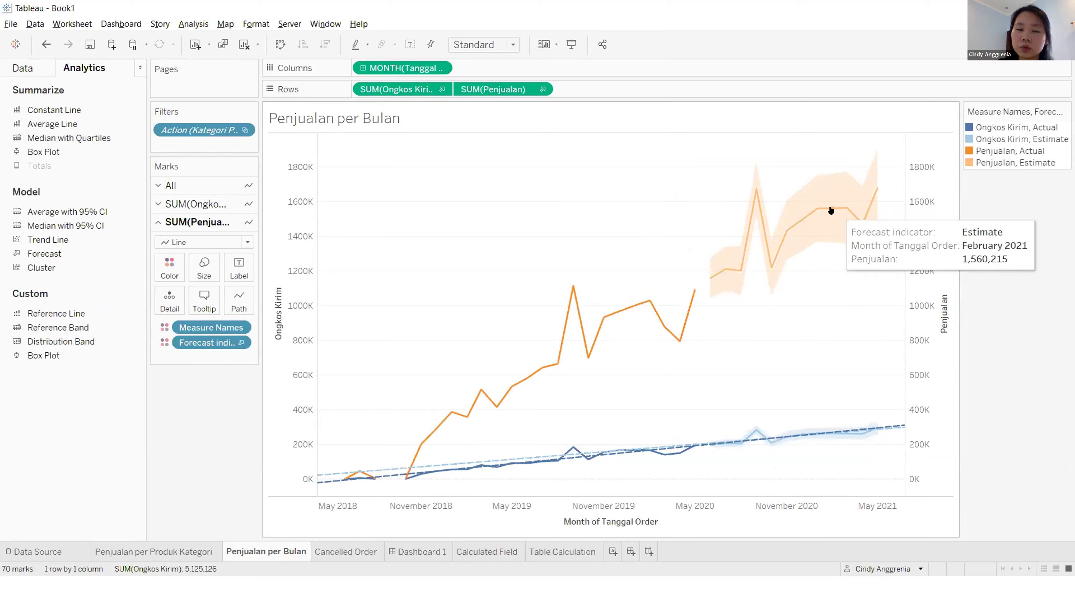
click(831, 209)
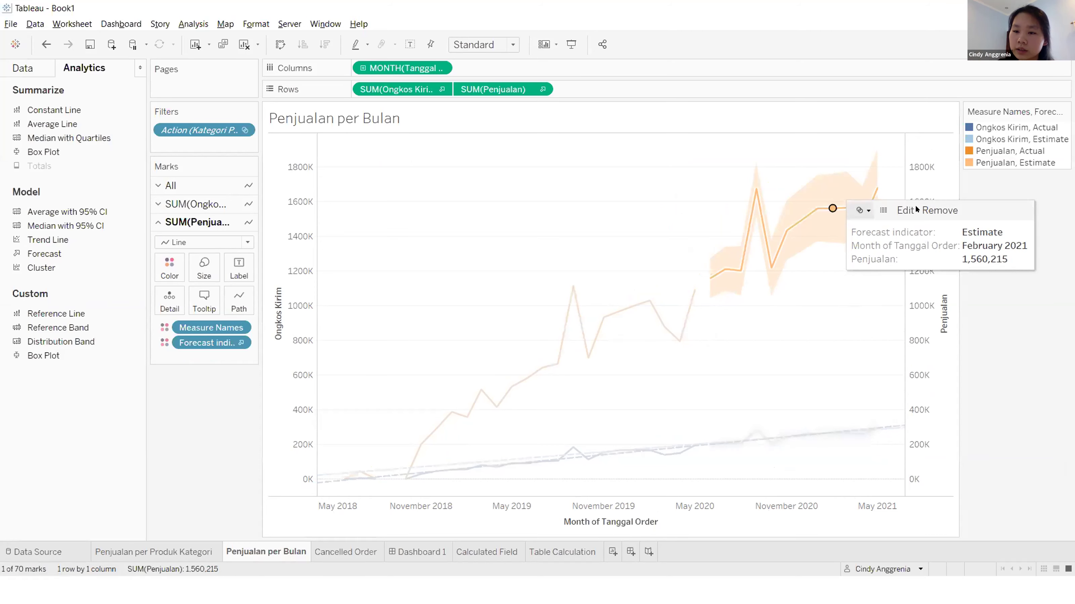
click(914, 210)
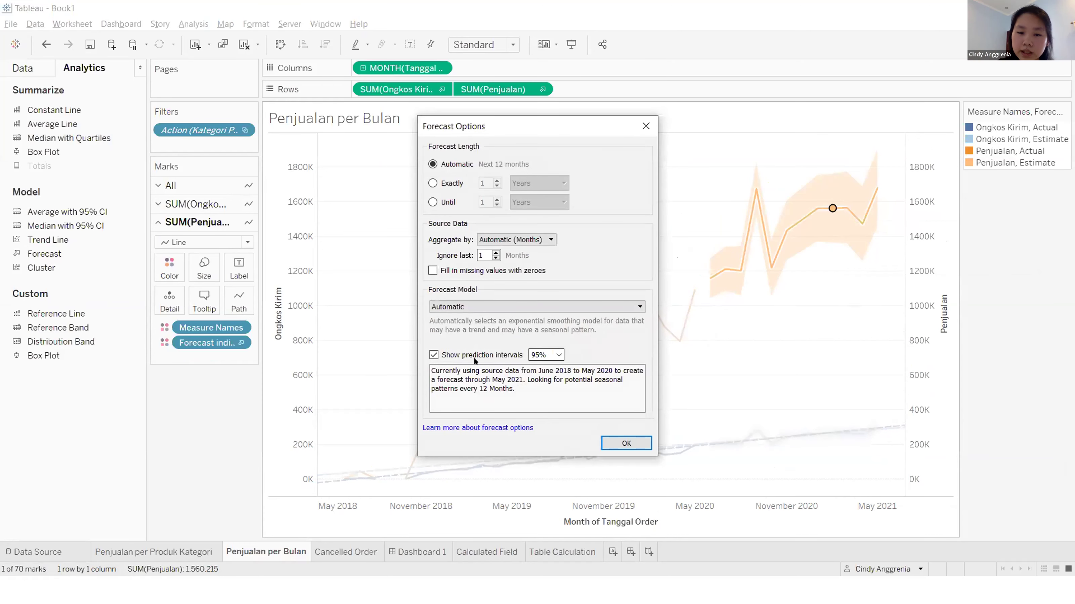
double_click(534, 355)
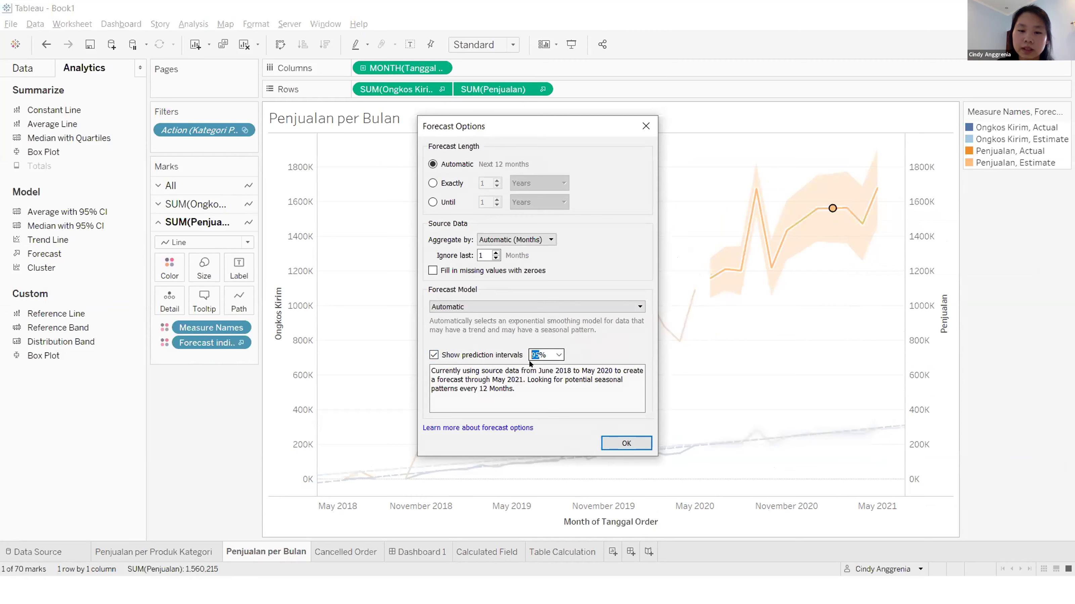
text(80)
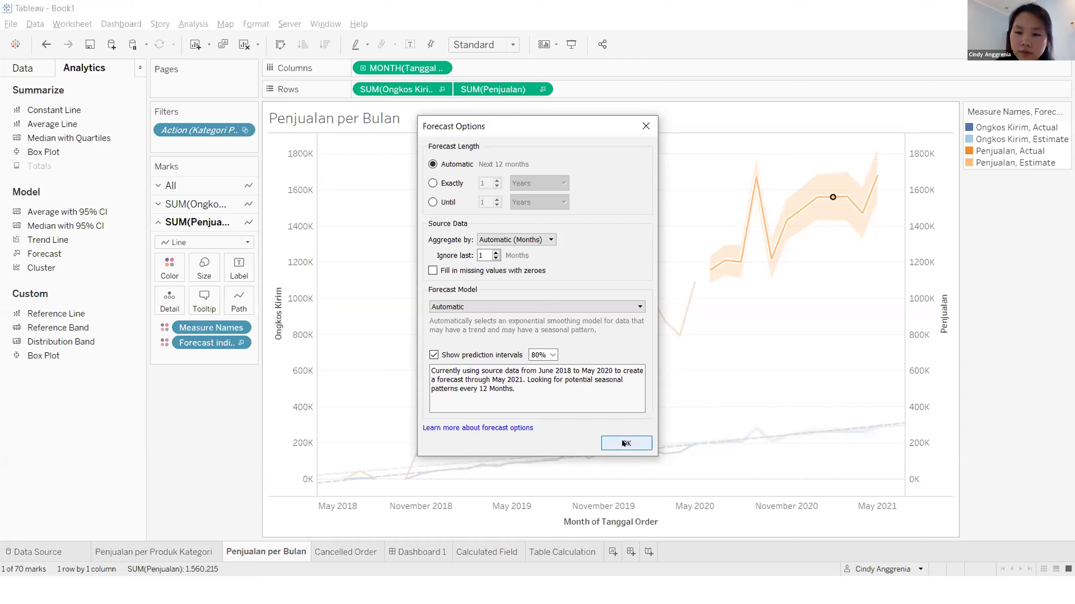
click(622, 443)
click(841, 343)
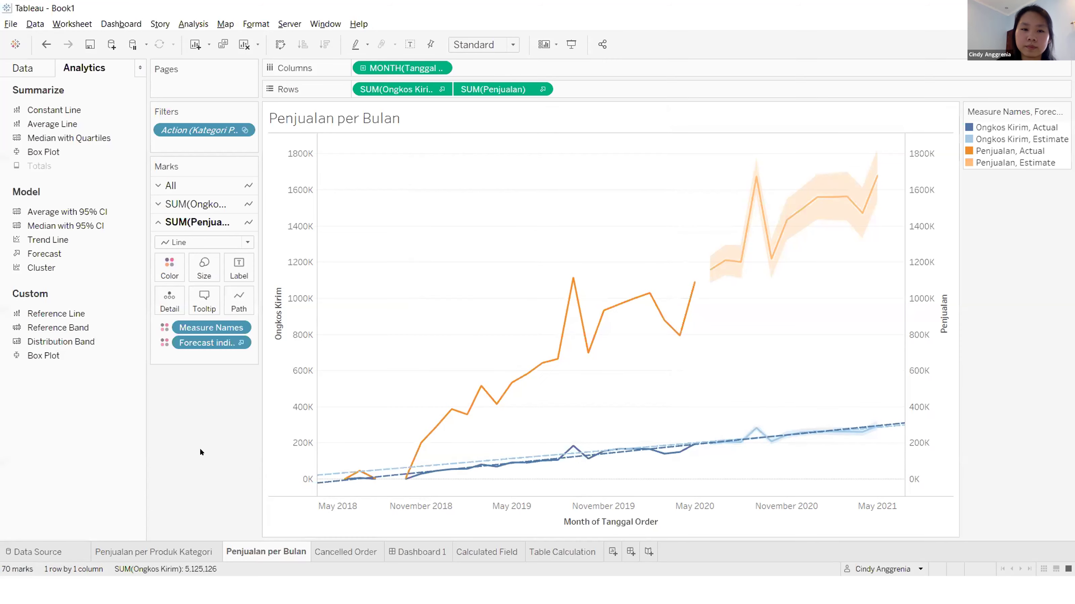
- Switch to the PowerPoint slide show and advance to the Desain slide
key(alt+Tab)
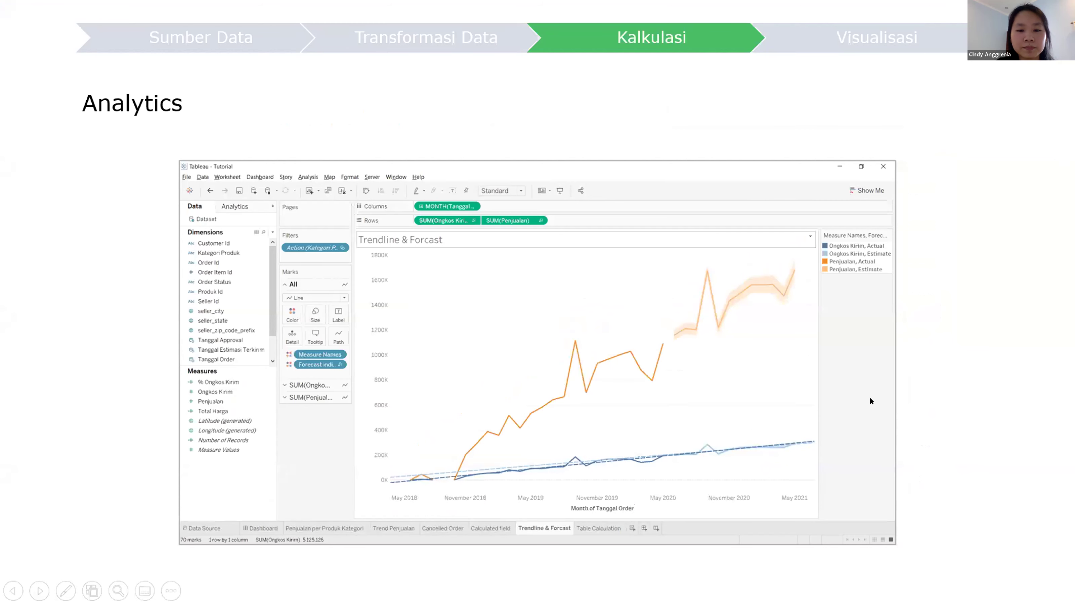
key(Right)
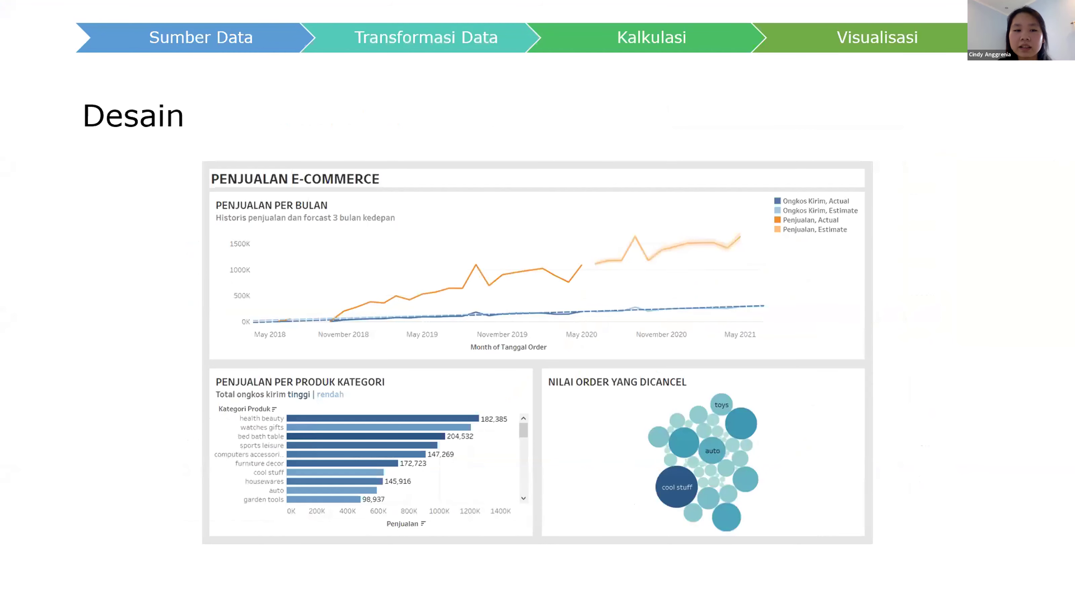
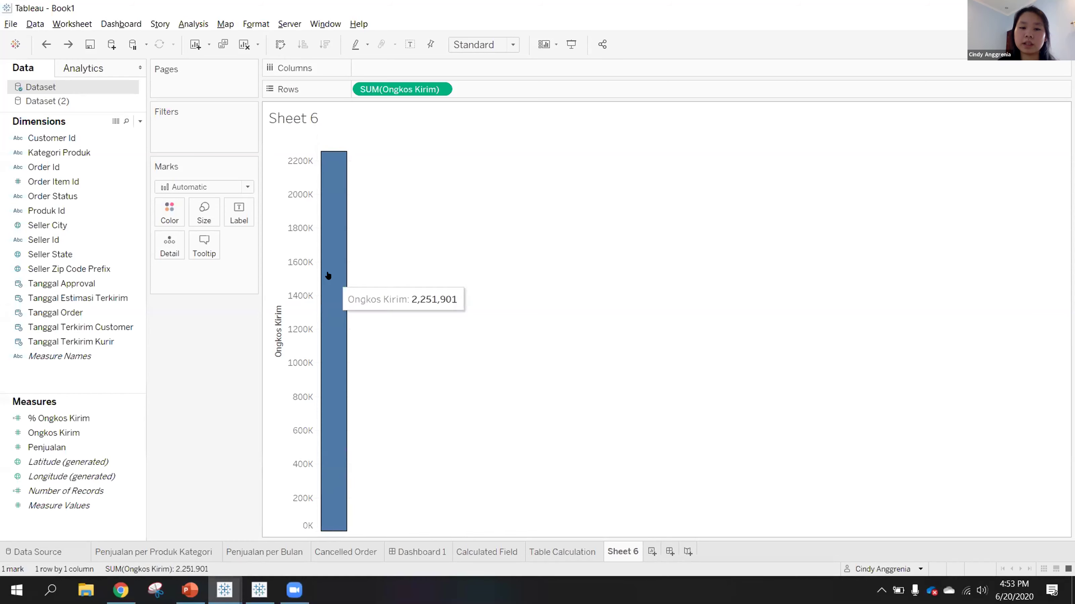
- Convert the summed Ongkos Kirim field on Rows of Sheet 6 to discrete
click(441, 86)
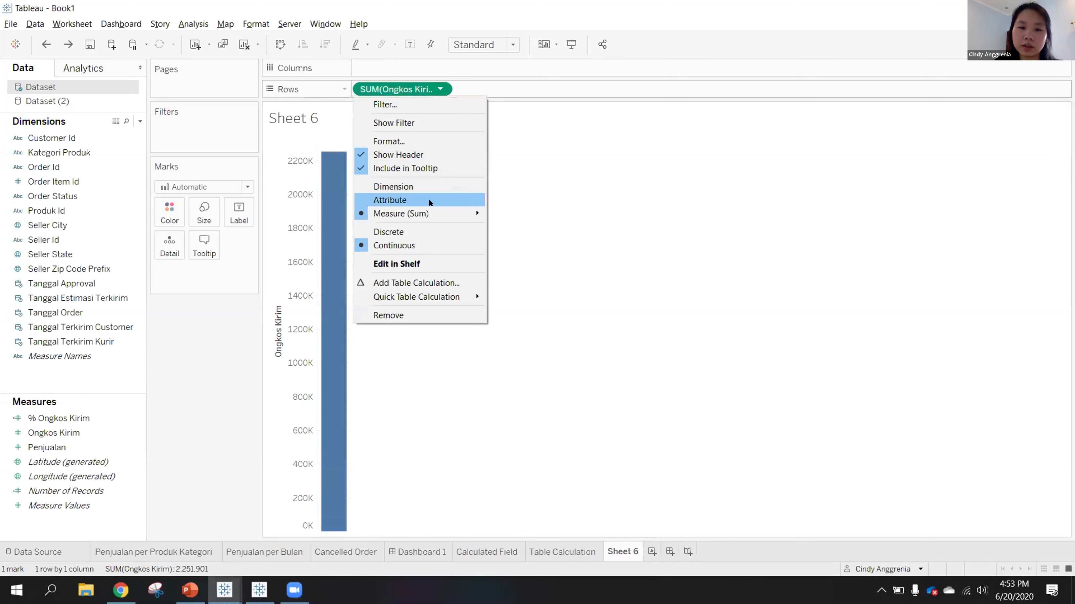
click(422, 232)
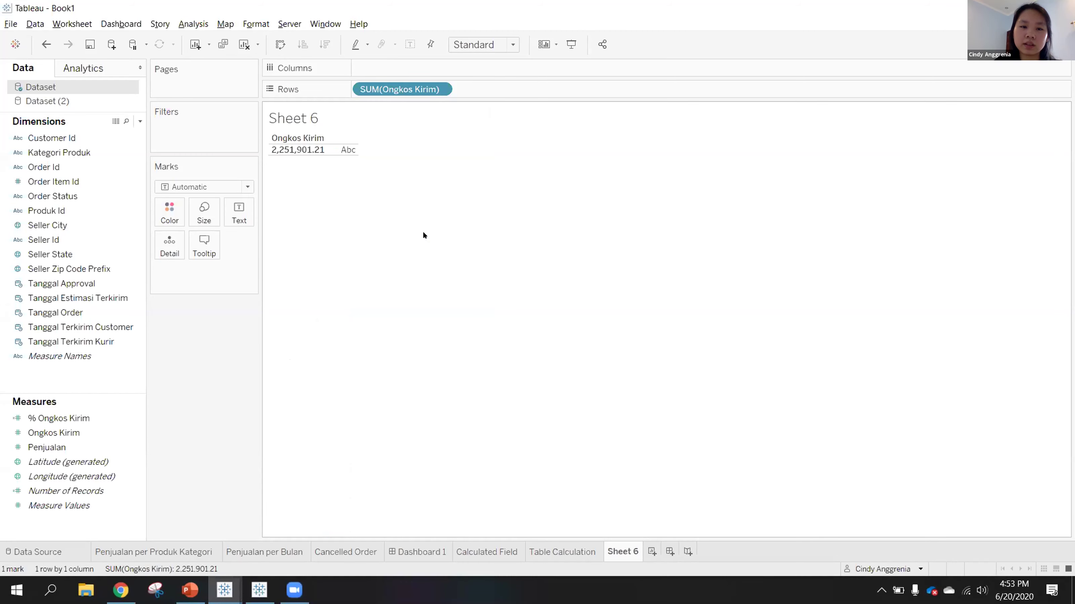
click(308, 150)
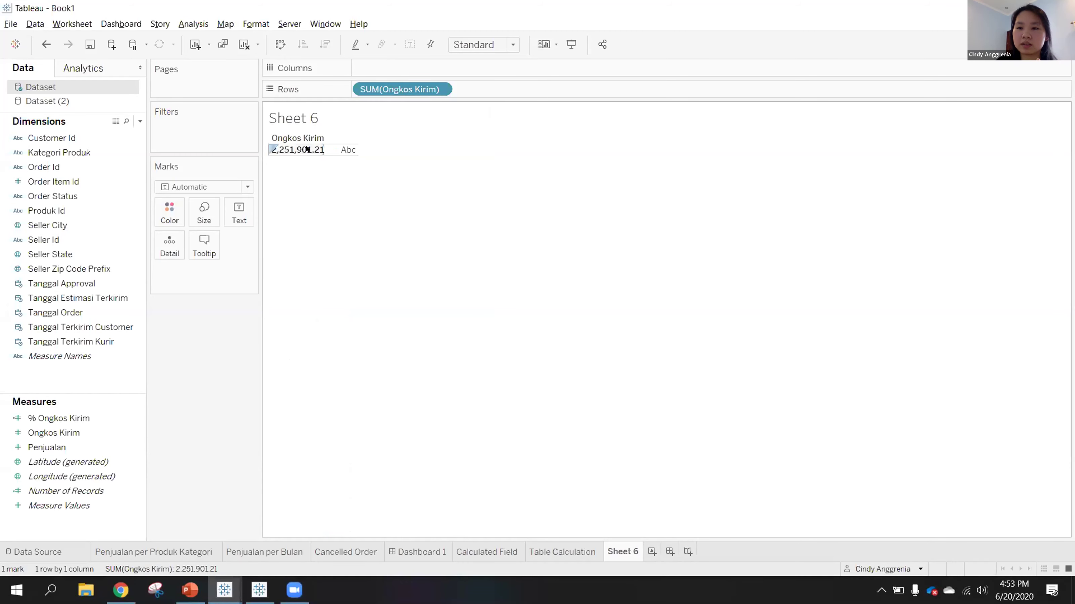
- Change Ongkos Kirim on Rows of Sheet 6 to a dimension and make it discrete
click(440, 89)
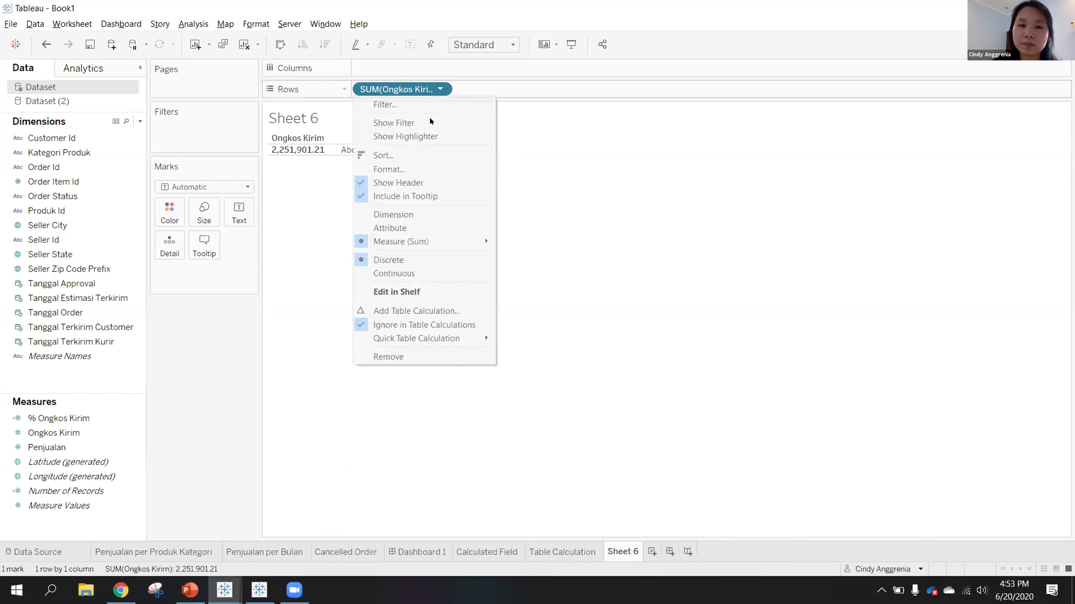
click(412, 214)
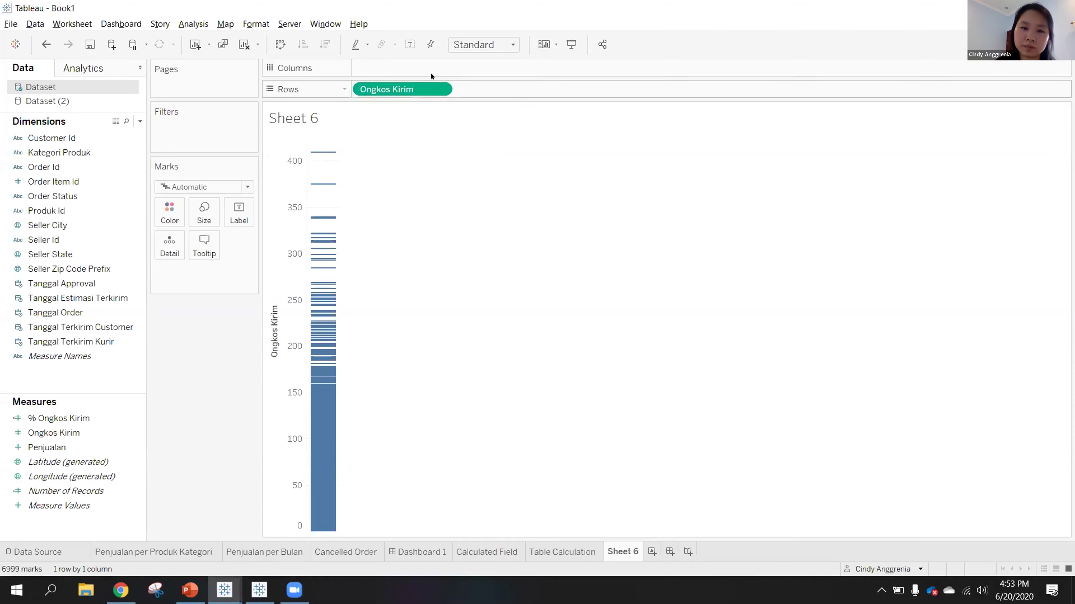
click(441, 89)
click(420, 232)
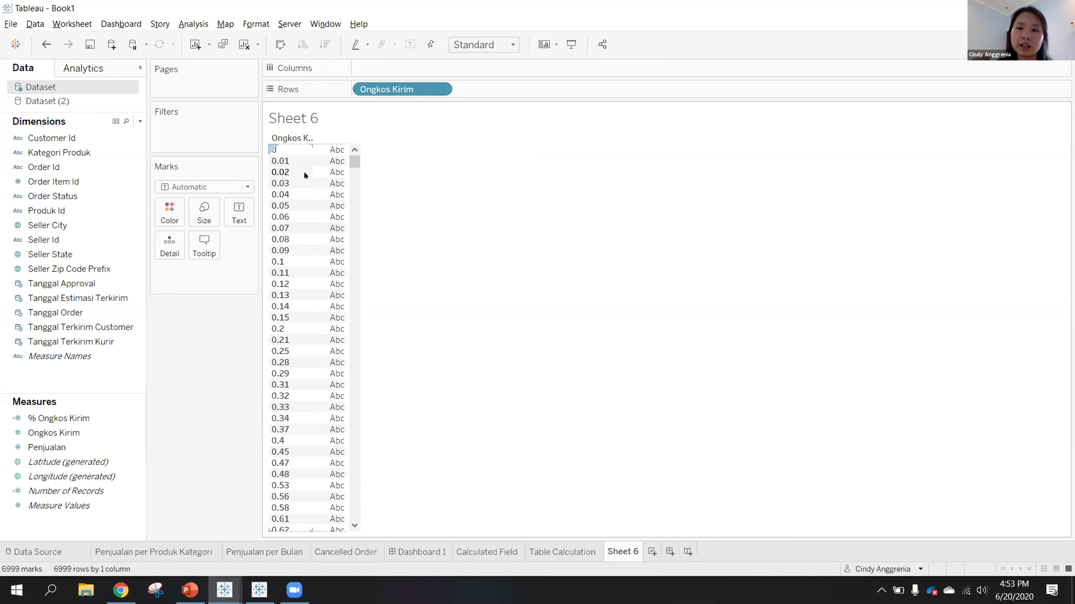
- Add % Ongkos Kirim as the text values of the Sheet 6 table and select the 0.04 row
drag(93, 413, 335, 280)
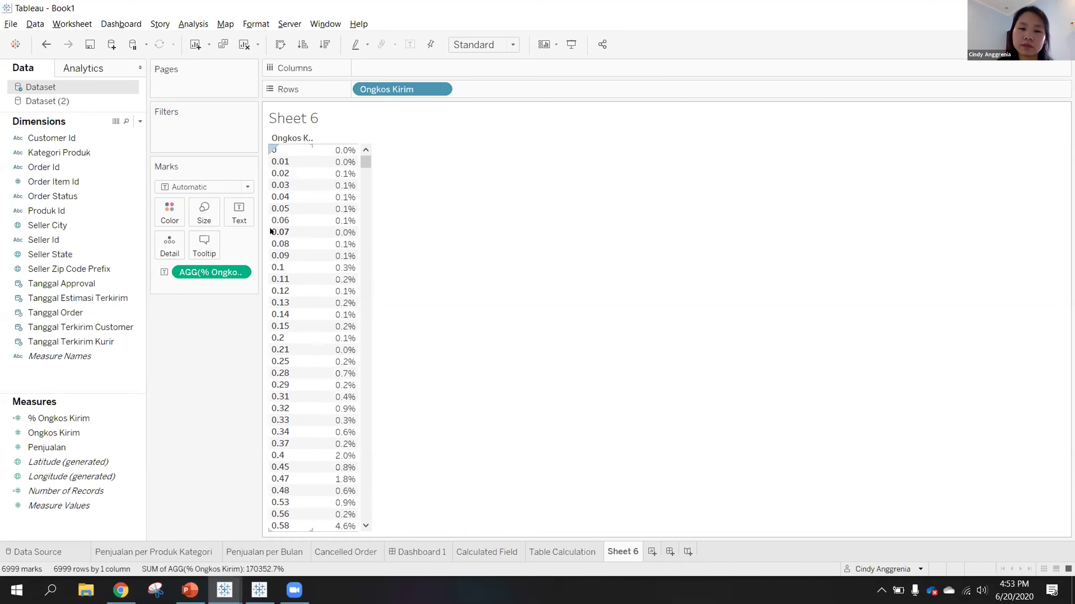
click(293, 196)
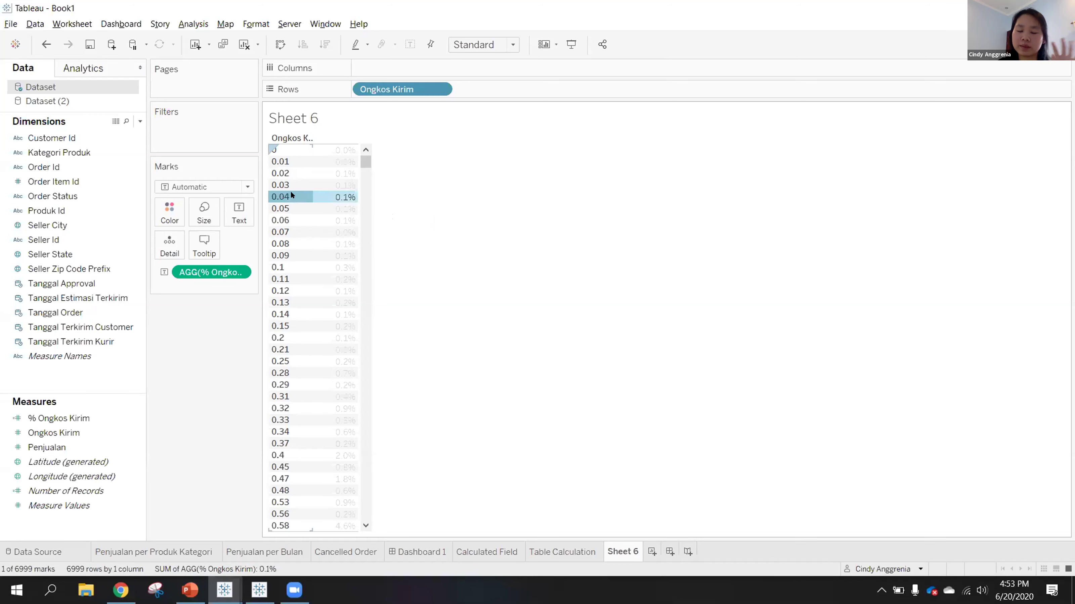
- Try replacing Ongkos Kirim on Rows with Kategori Produk, select the Auto category to inspect it, and undo the replacement
drag(61, 152, 295, 194)
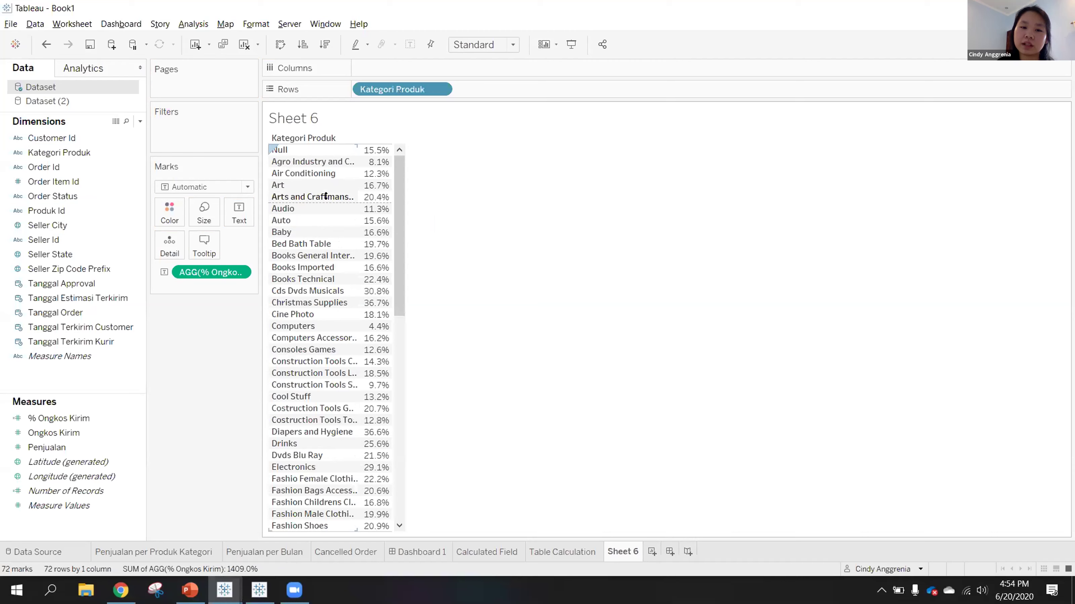
click(324, 219)
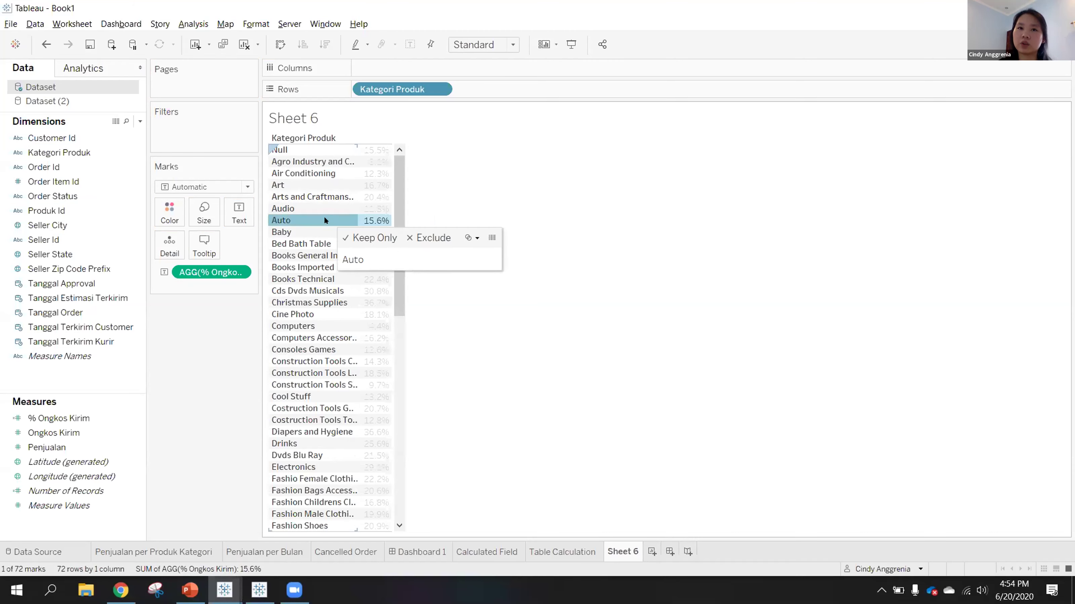
click(324, 217)
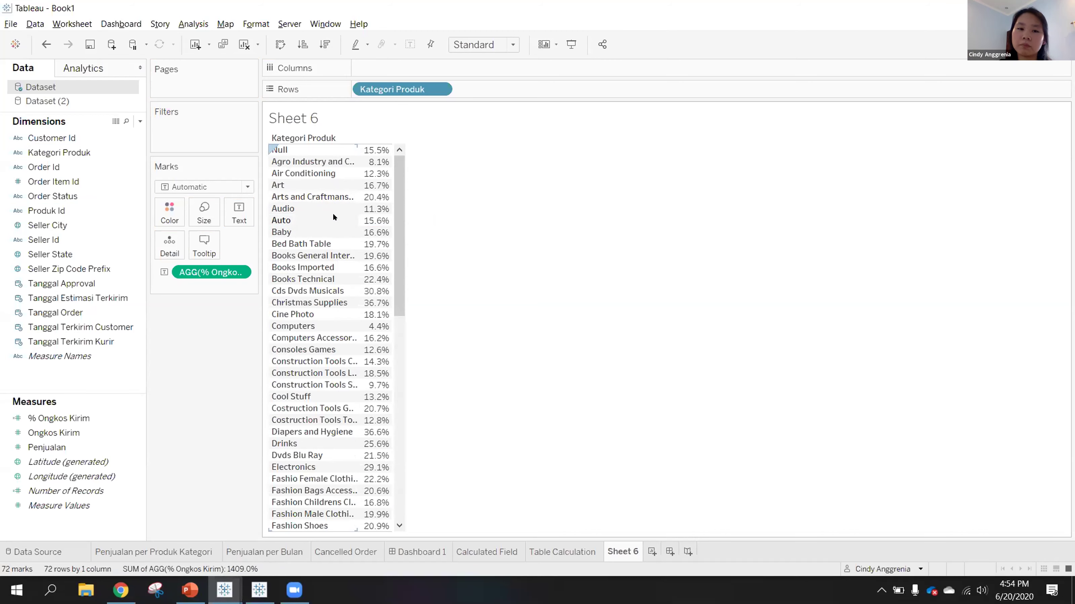
key(ctrl+z)
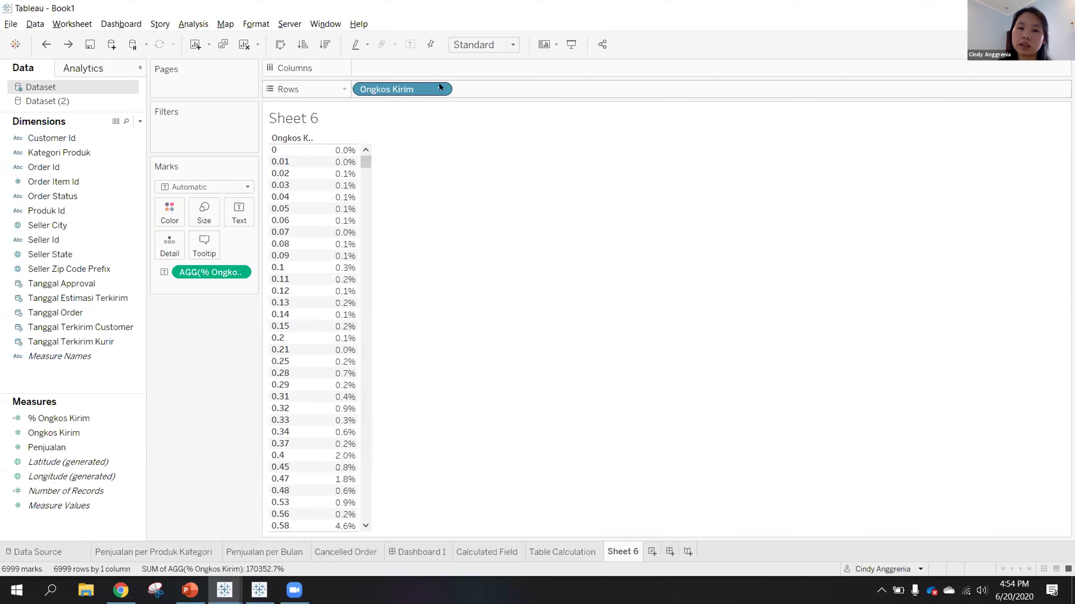
- Look through the discrete Ongkos Kirim values further down the Sheet 6 table
scroll(317, 224, down, 5)
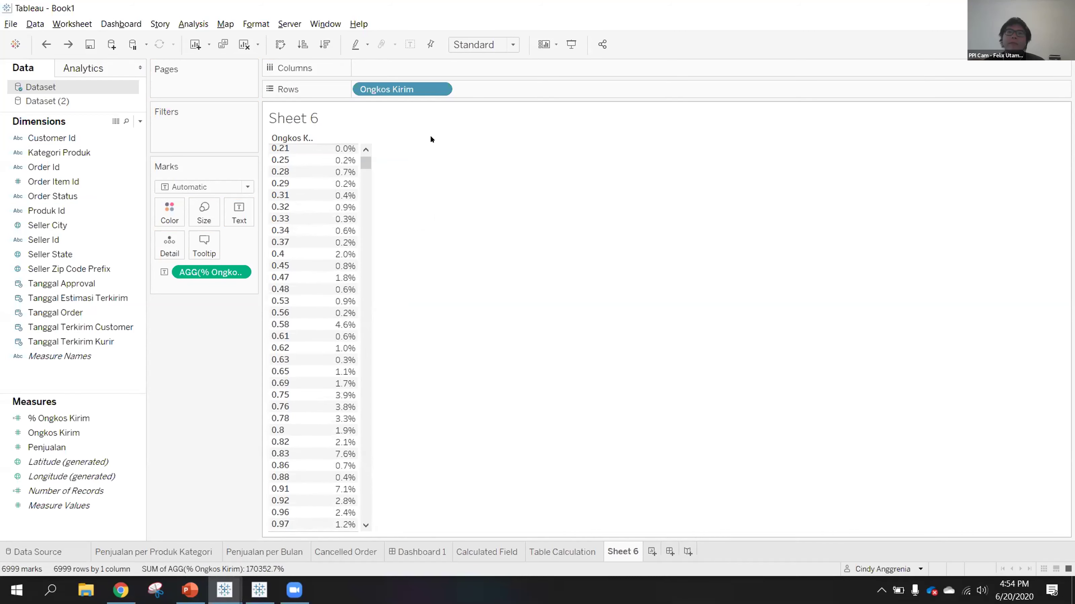
click(288, 268)
key(Escape)
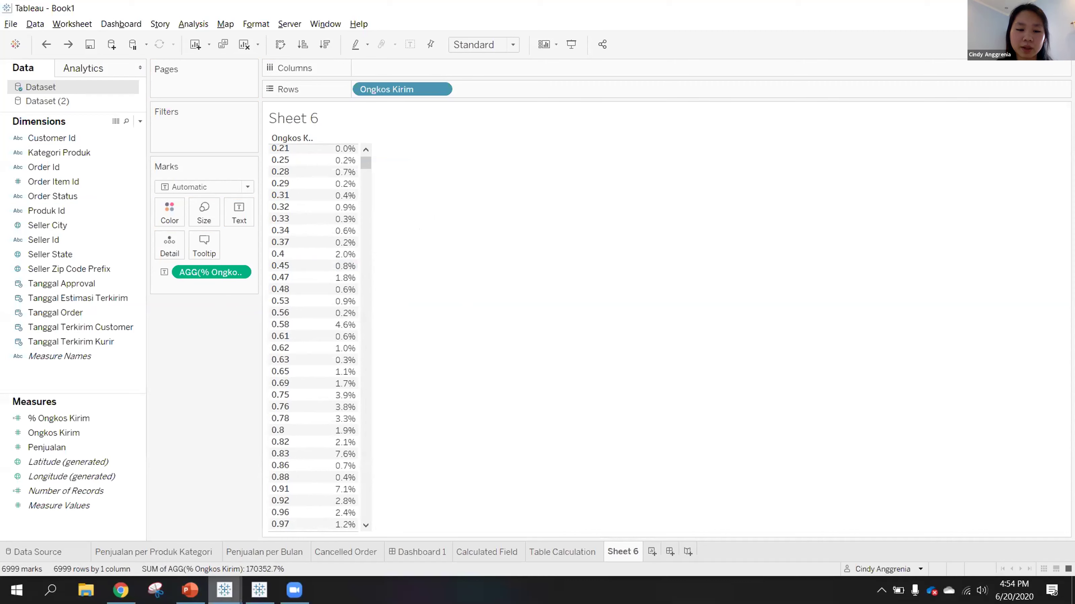
mouse_move(294, 590)
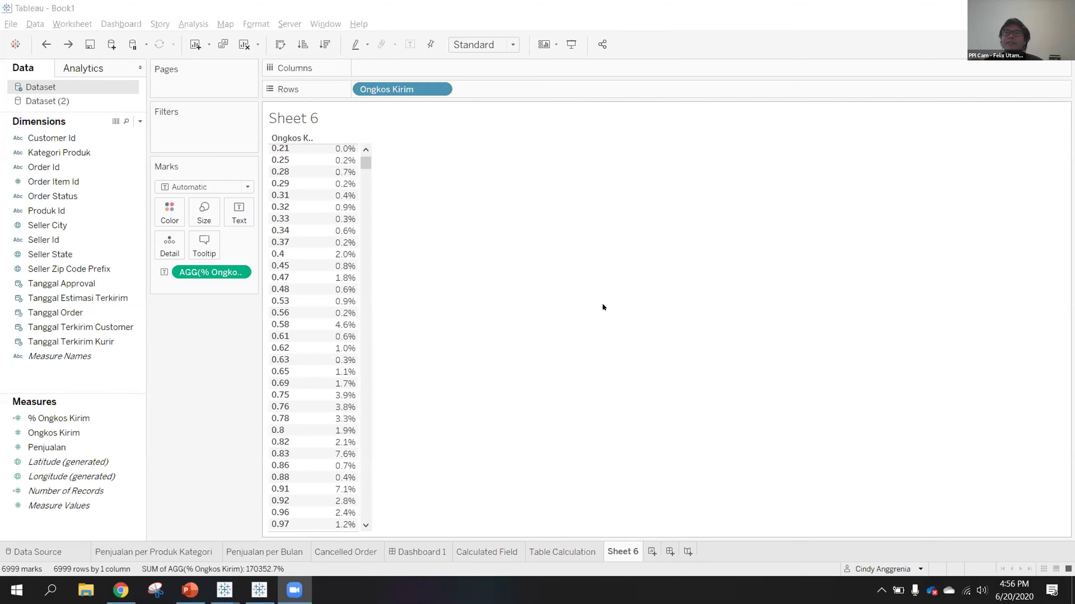
- Review the Dataset.csv connection and its field preview on the data source page, and return to Sheet 6
click(44, 548)
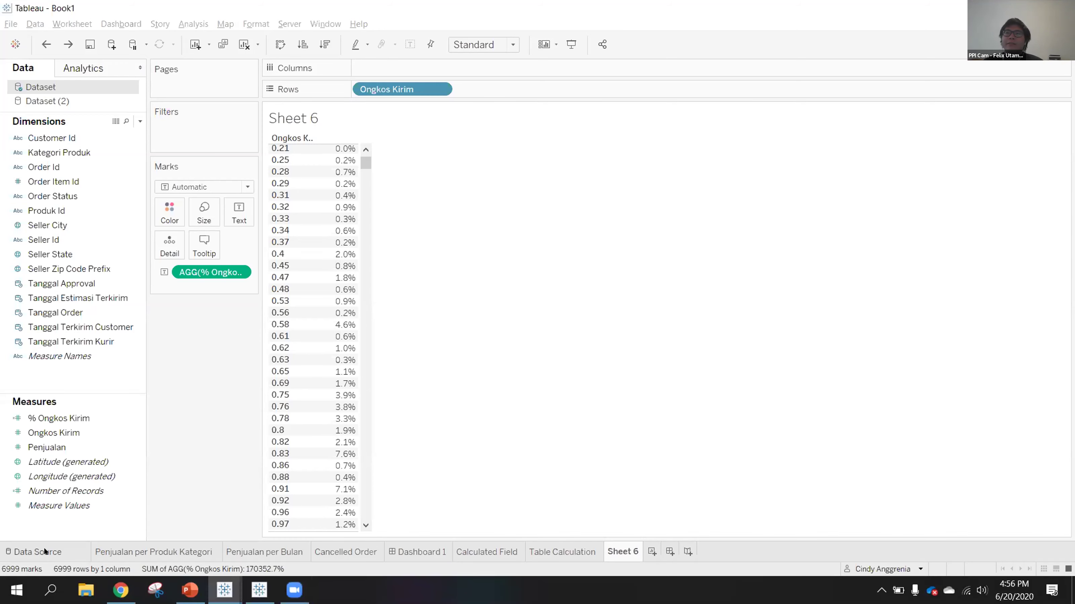
click(44, 547)
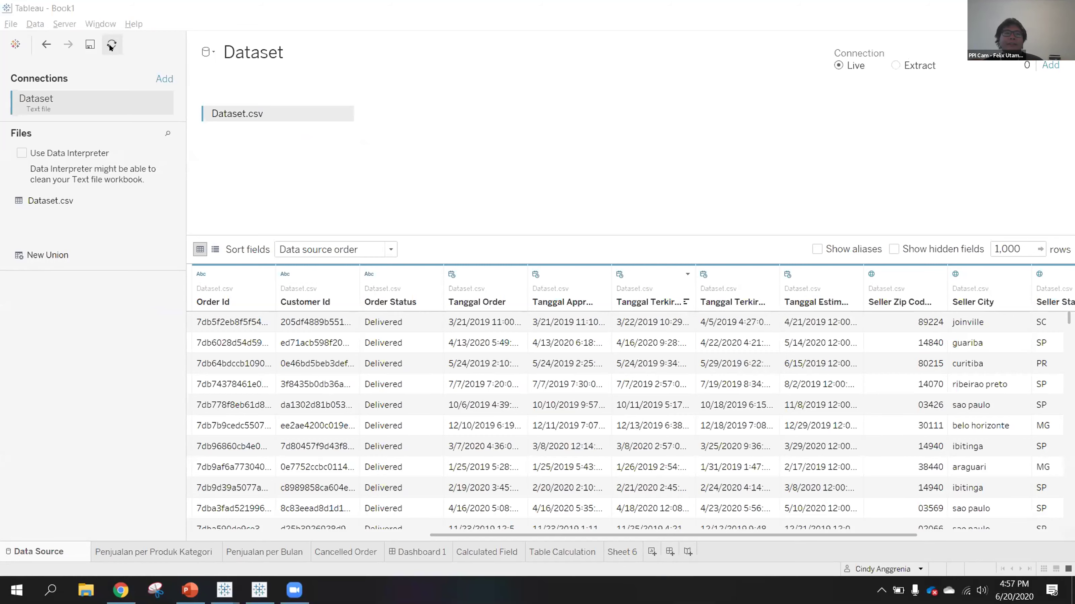
click(628, 552)
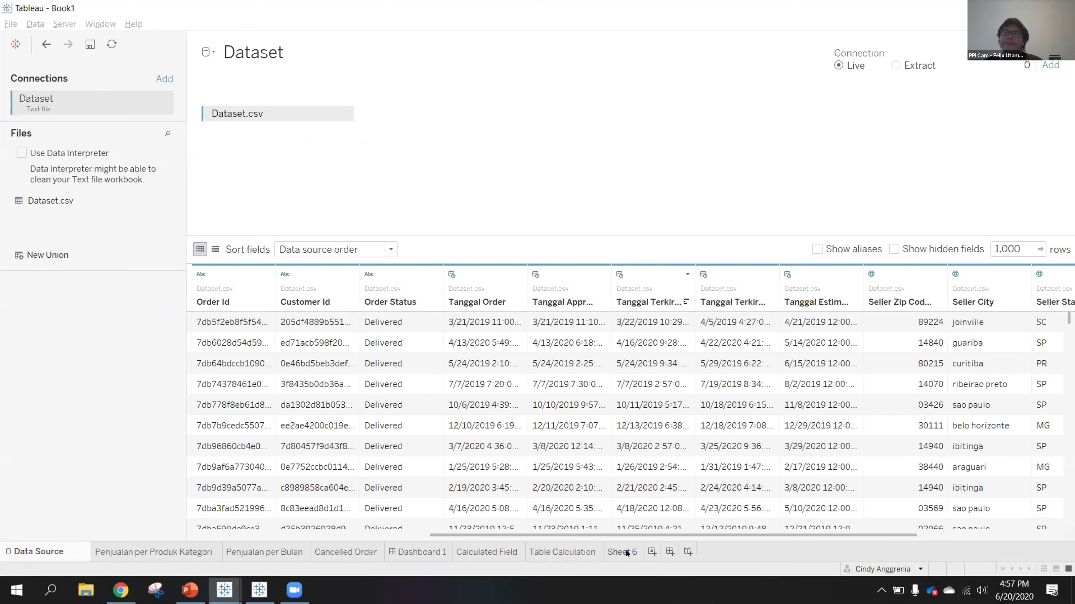
- Create a new worksheet and plot % Ongkos Kirim, Ongkos Kirim and Penjualan against each other on Columns and Rows
click(650, 552)
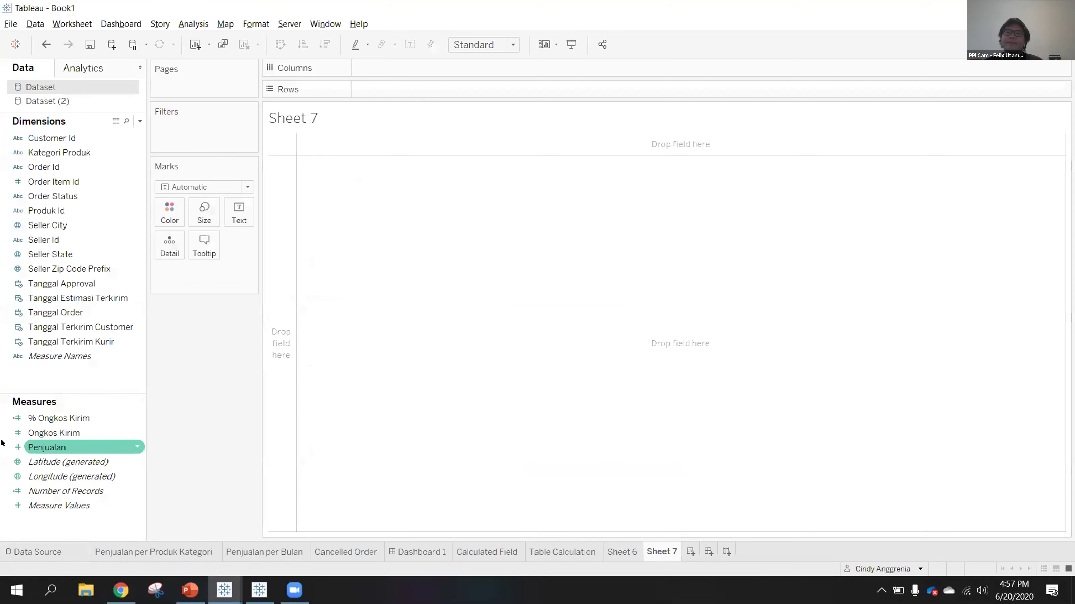
double_click(65, 418)
double_click(64, 434)
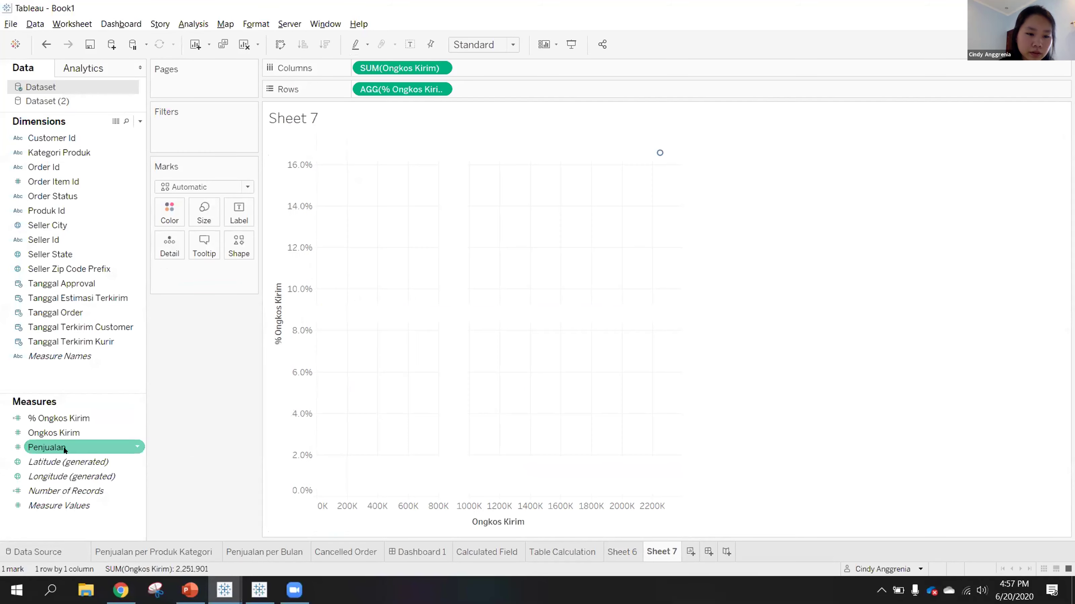
double_click(64, 448)
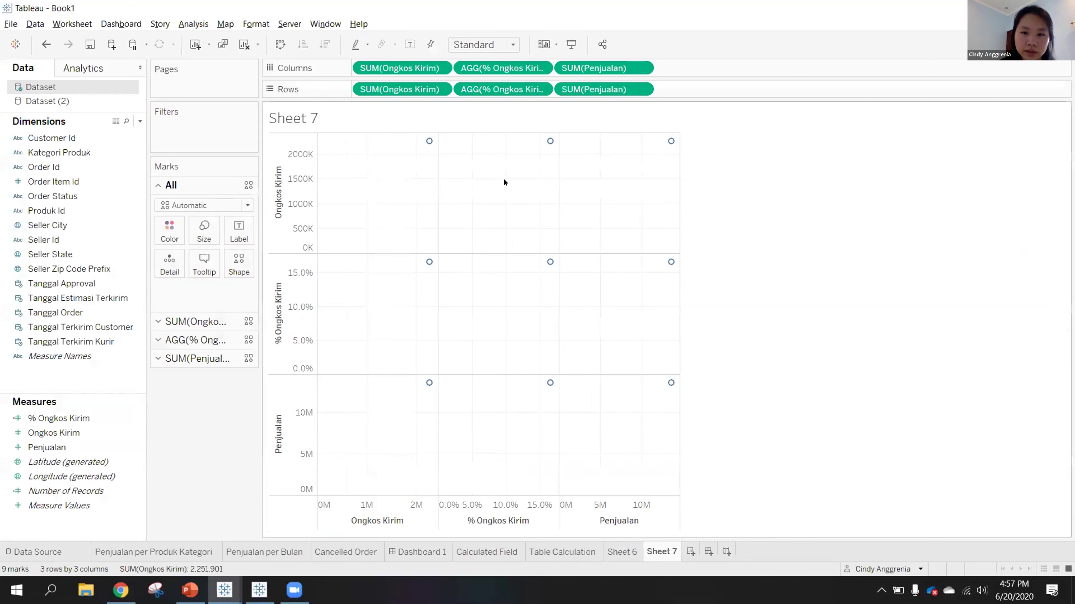
- Replace the measures on Columns with the year of Tanggal Order so each measure on Rows plots as a yearly line
click(1044, 45)
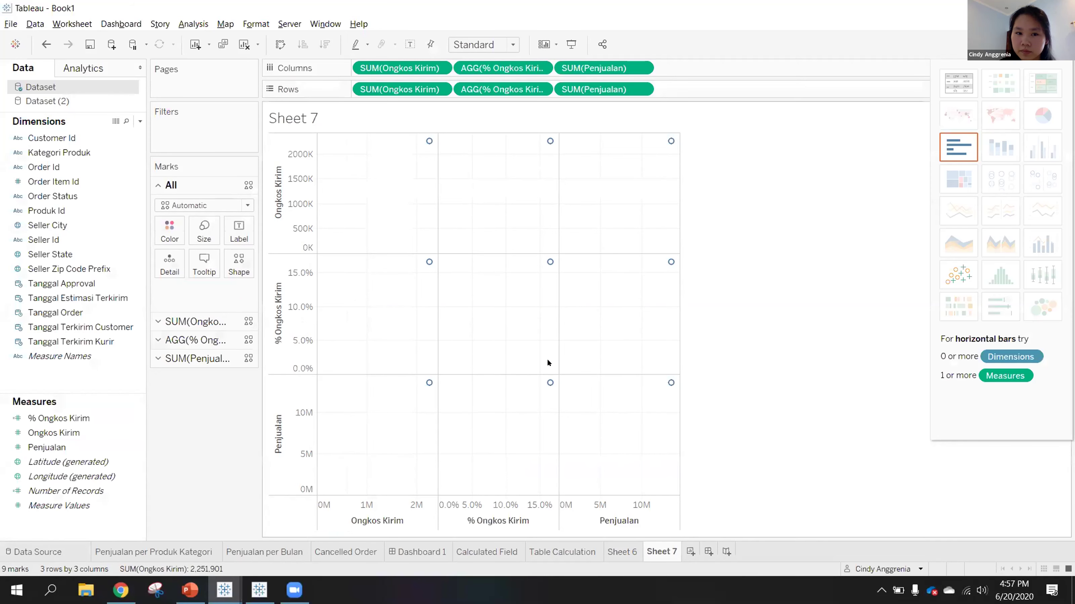
click(67, 146)
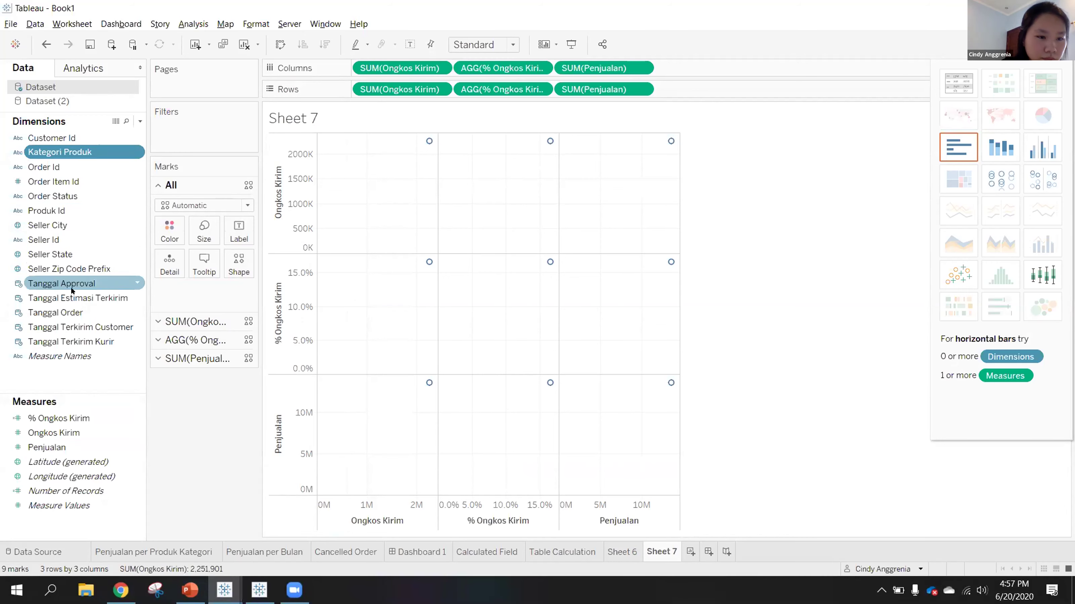
drag(55, 312, 364, 68)
drag(345, 283, 279, 409)
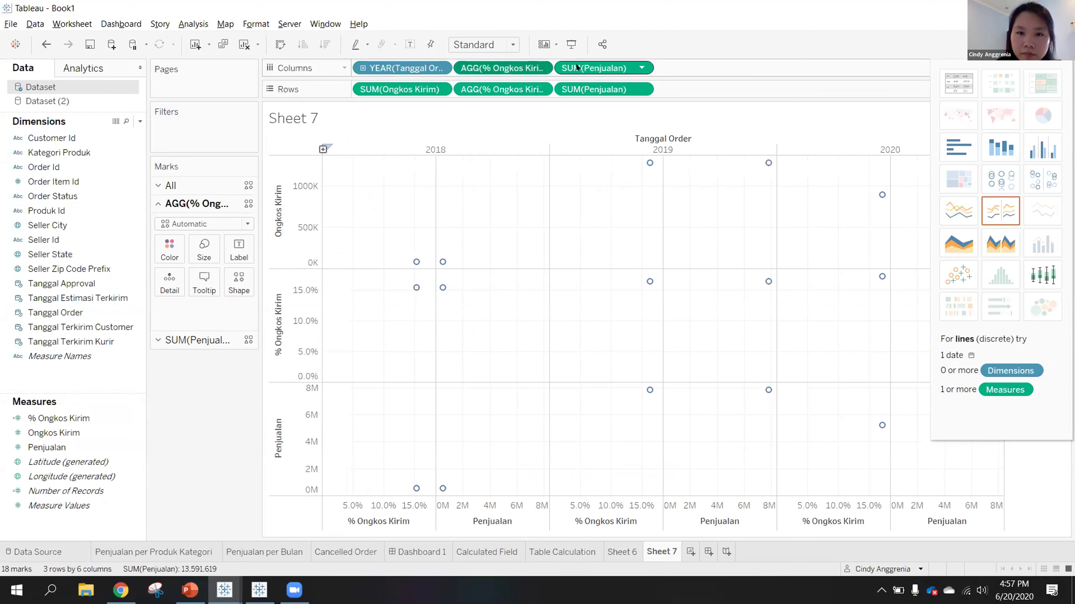
drag(567, 70, 235, 418)
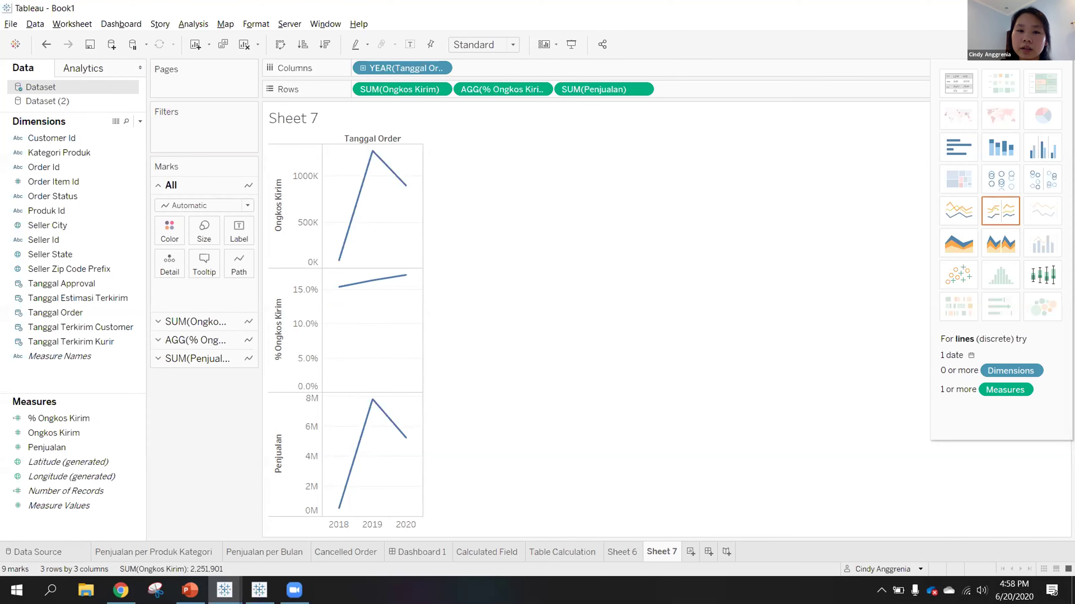
click(1044, 45)
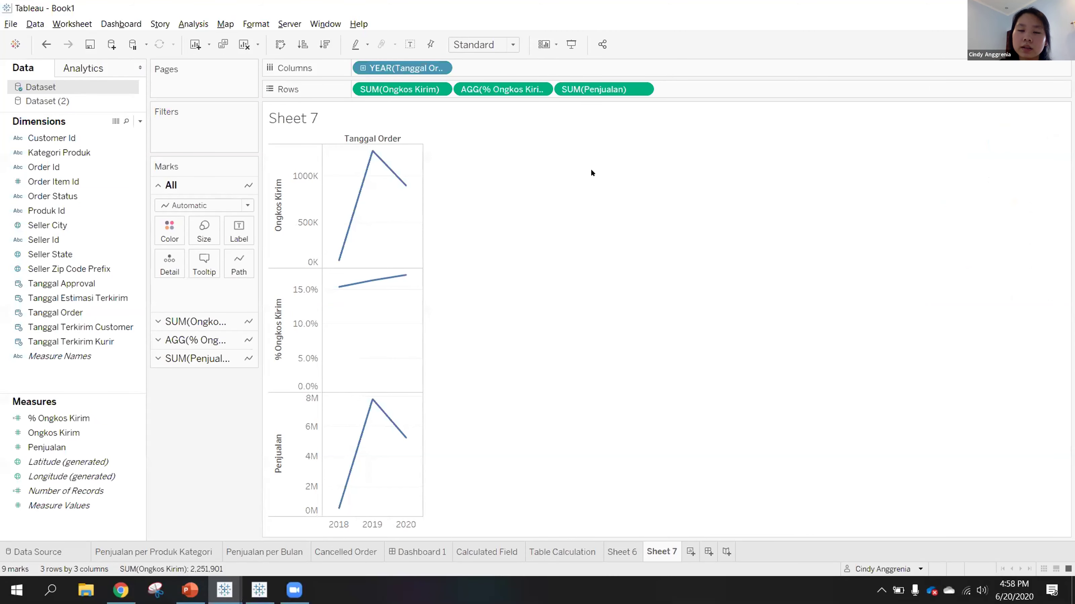
- Try rearranging the % Ongkos Kirim and Ongkos Kirim fields on Rows, and clear the whole Rows shelf of Sheet 7
click(434, 84)
drag(480, 90, 592, 89)
drag(421, 86, 467, 214)
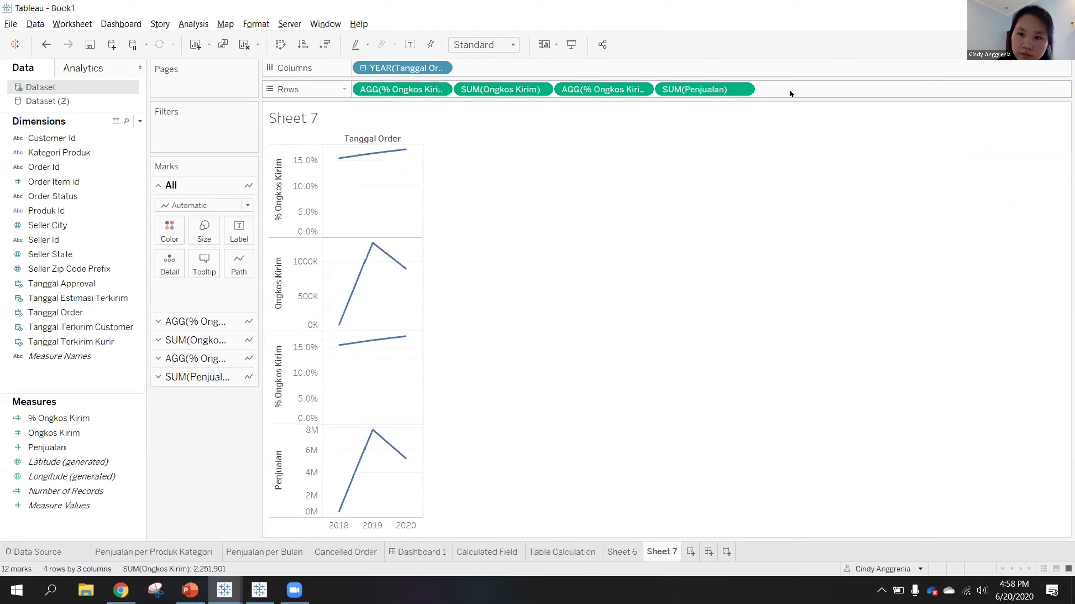
right_click(789, 89)
click(811, 110)
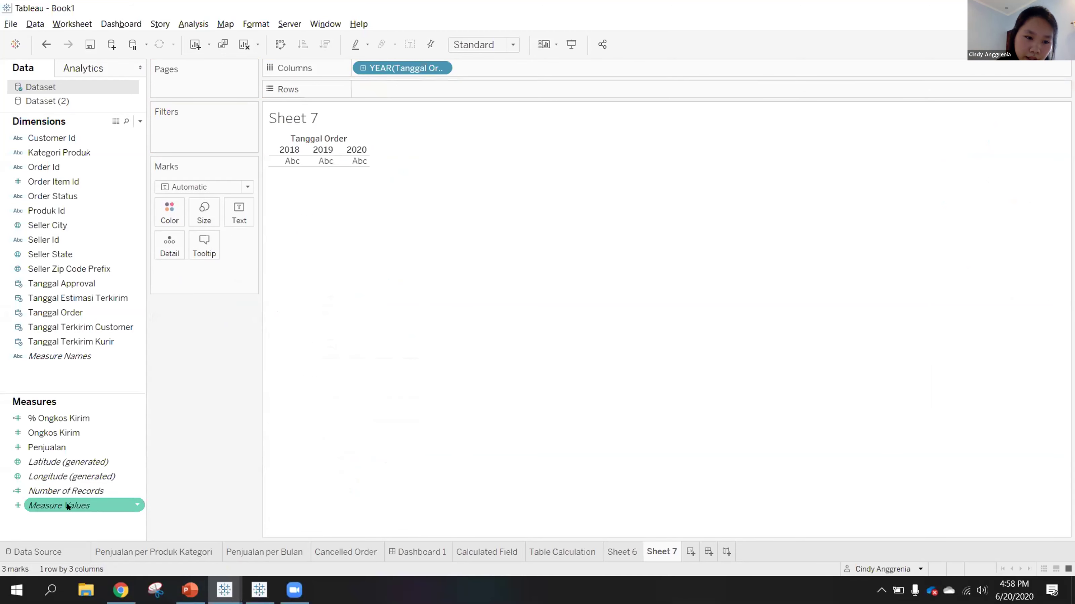
- Place Measure Names on Rows and Measure Values on Detail in Sheet 7, and set the mark type to Line
drag(68, 507, 438, 86)
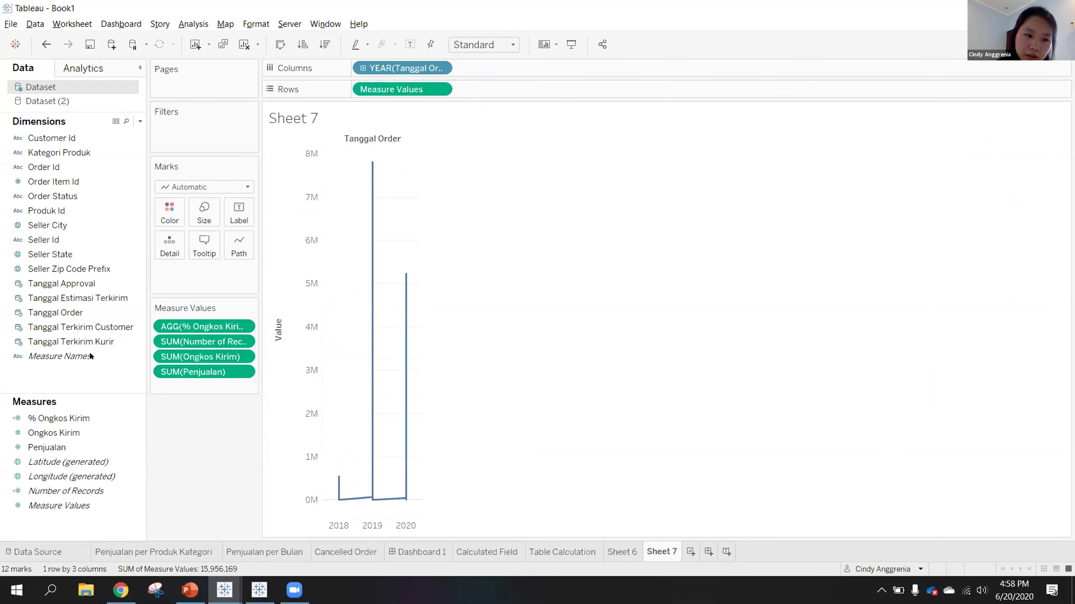
drag(85, 356, 415, 92)
drag(490, 89, 234, 385)
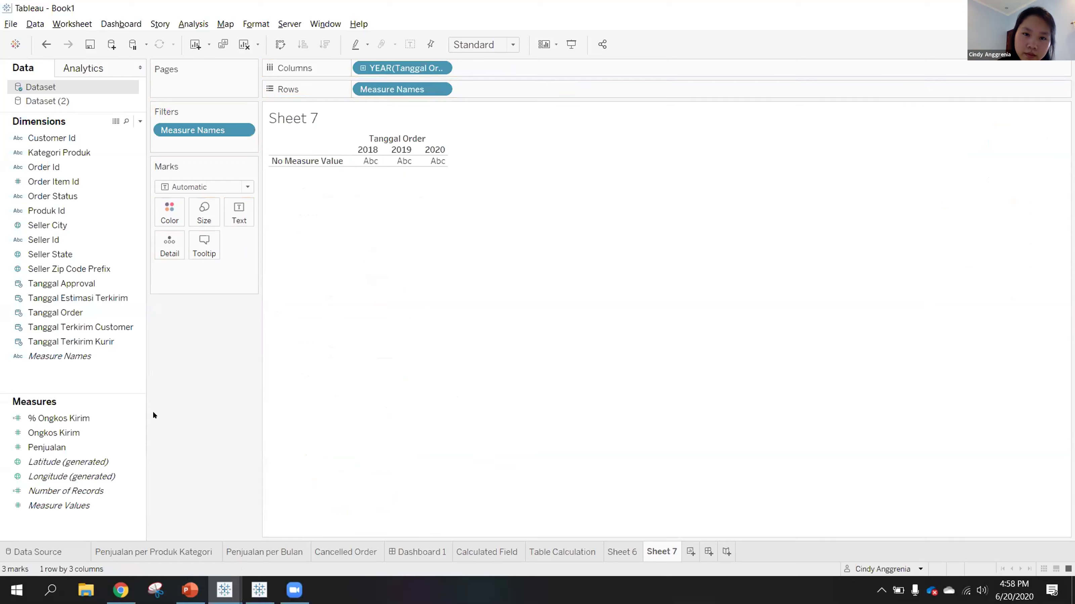
drag(85, 505, 175, 245)
click(190, 187)
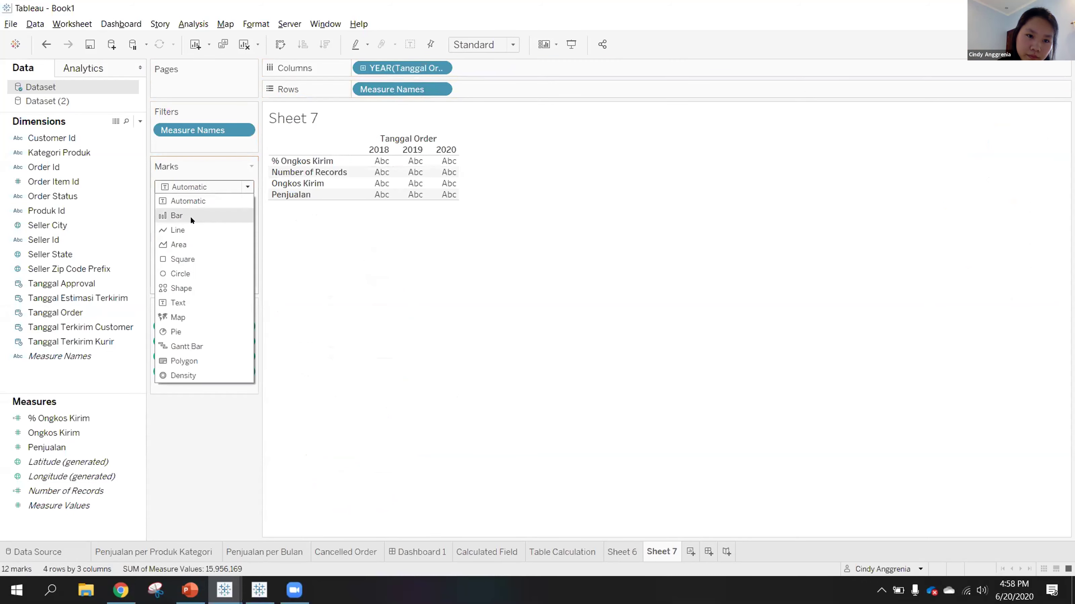
click(190, 228)
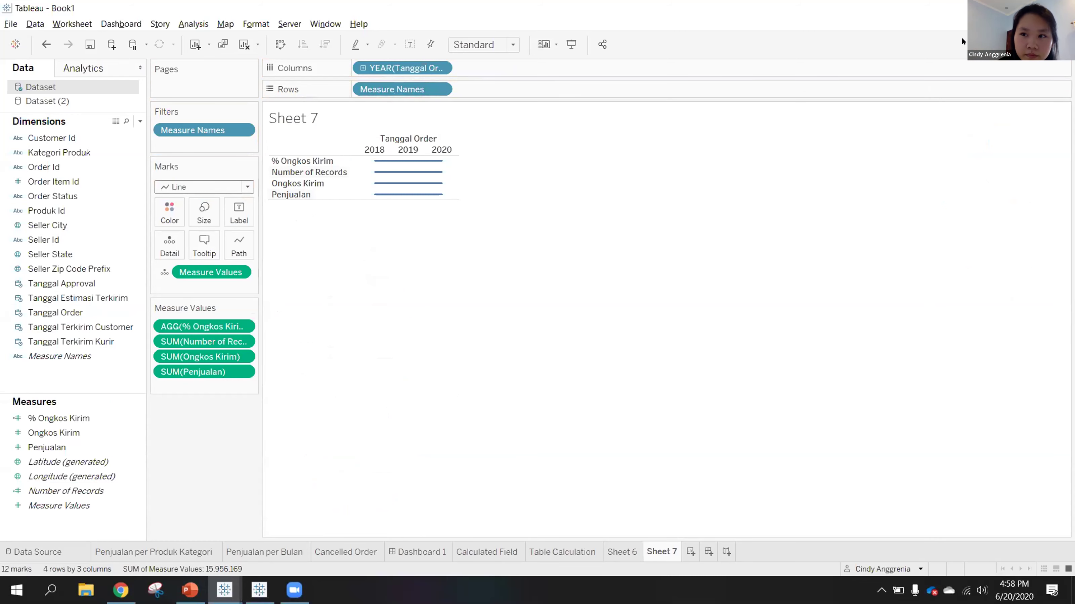
- Try the suggested discrete lines chart type on Sheet 7 and undo it
click(1045, 44)
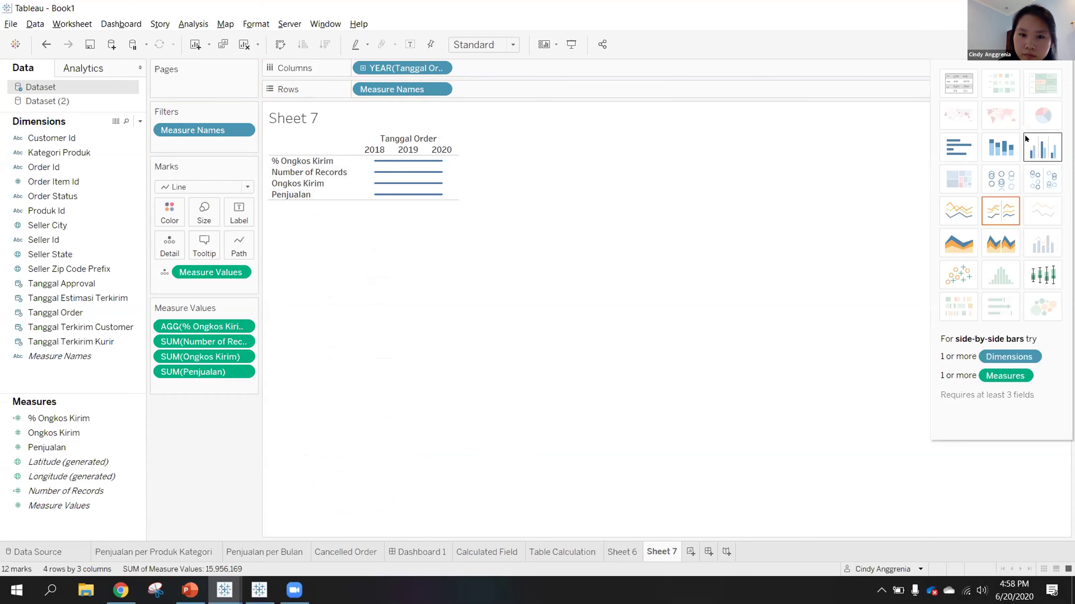
click(999, 212)
key(ctrl+z)
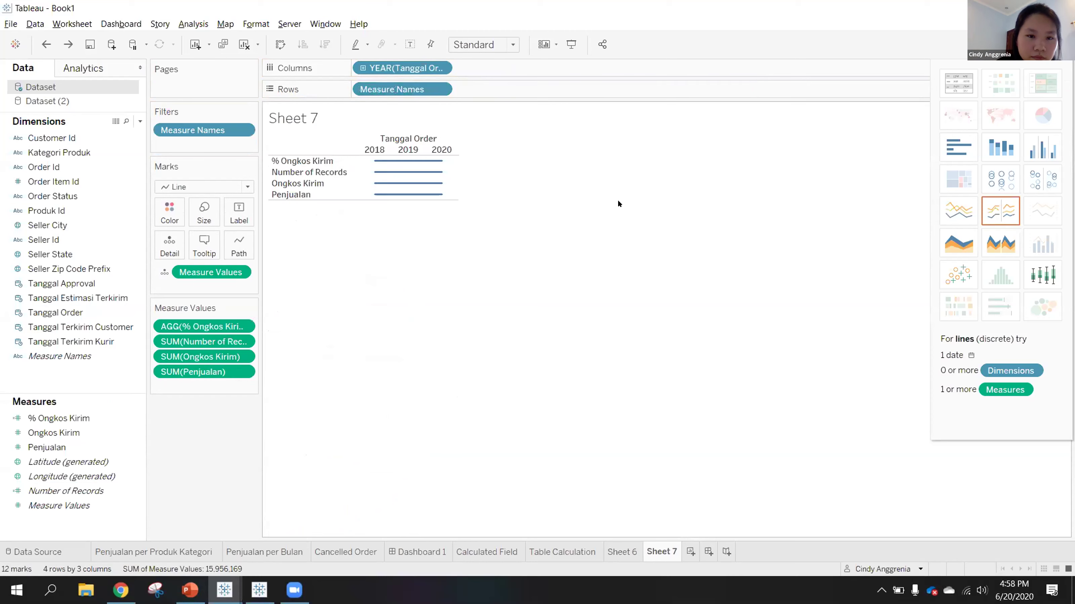
- Make the year of Tanggal Order on Columns continuous and size the lines by Measure Values
click(440, 69)
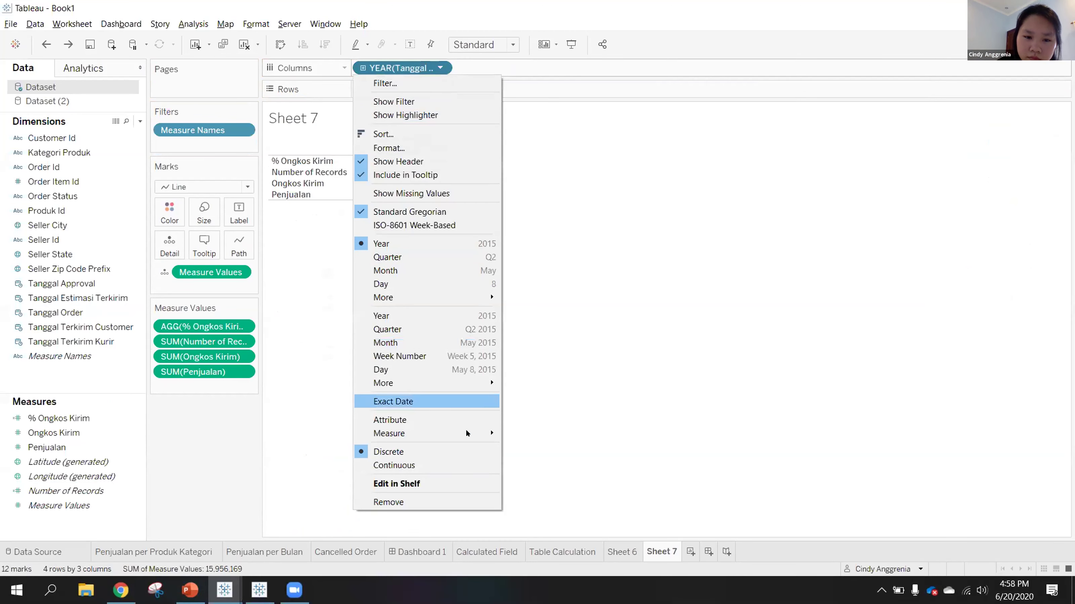
click(458, 462)
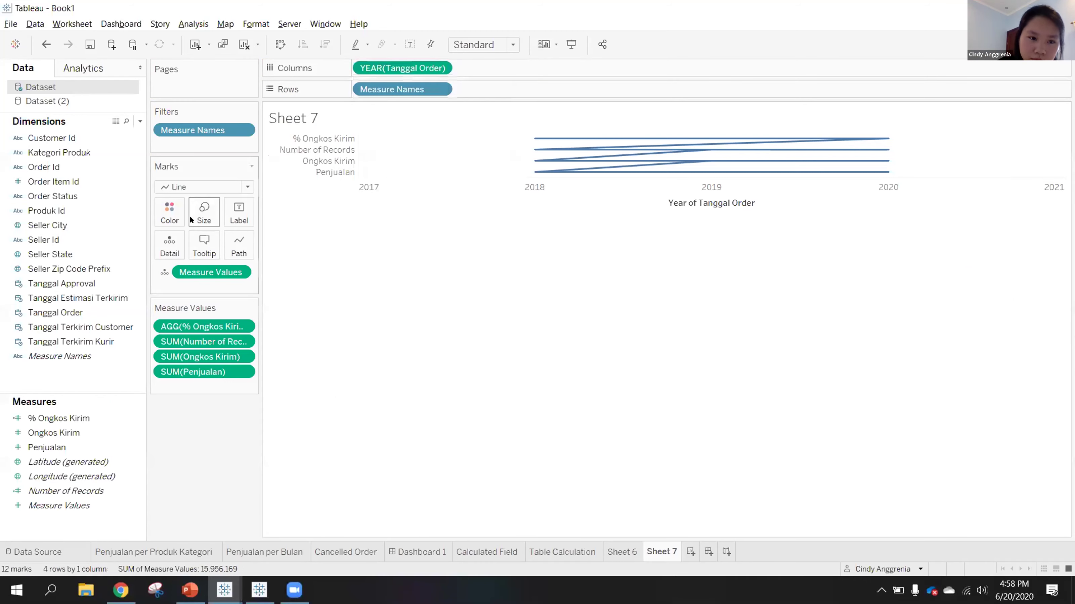
drag(208, 268, 197, 213)
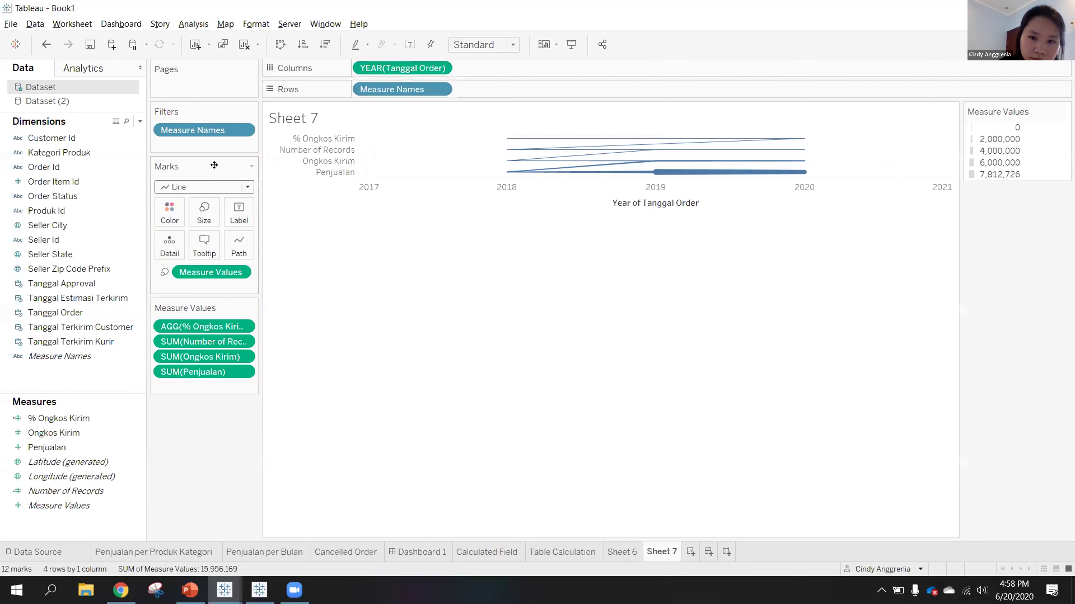
- Change the mark type to Area, and swap the shelves so Measure Names is on Columns and the Tanggal Order year on Rows
click(226, 186)
click(208, 244)
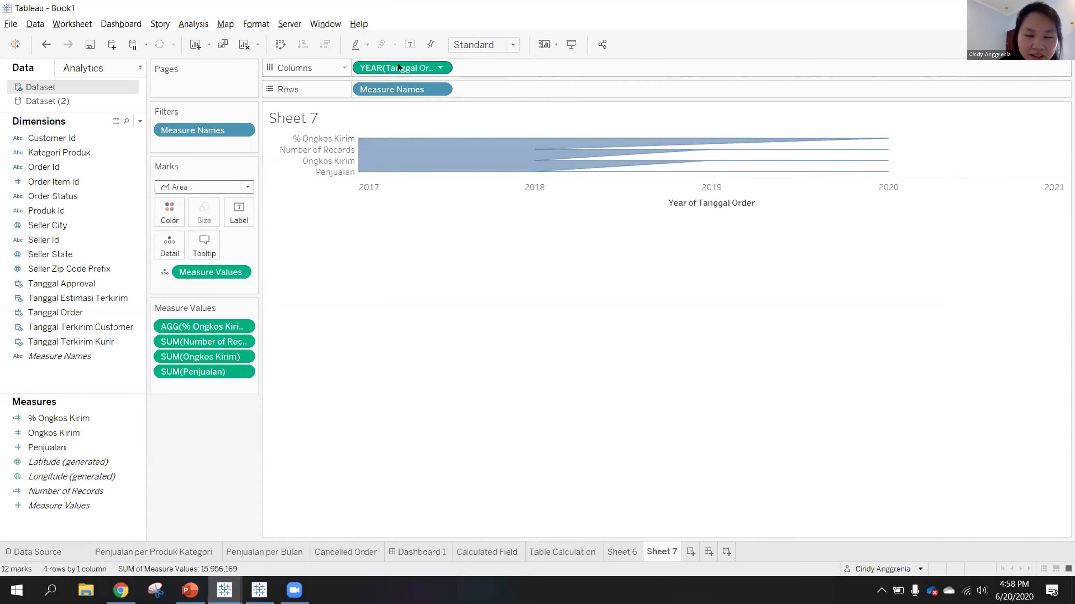
drag(394, 87, 381, 67)
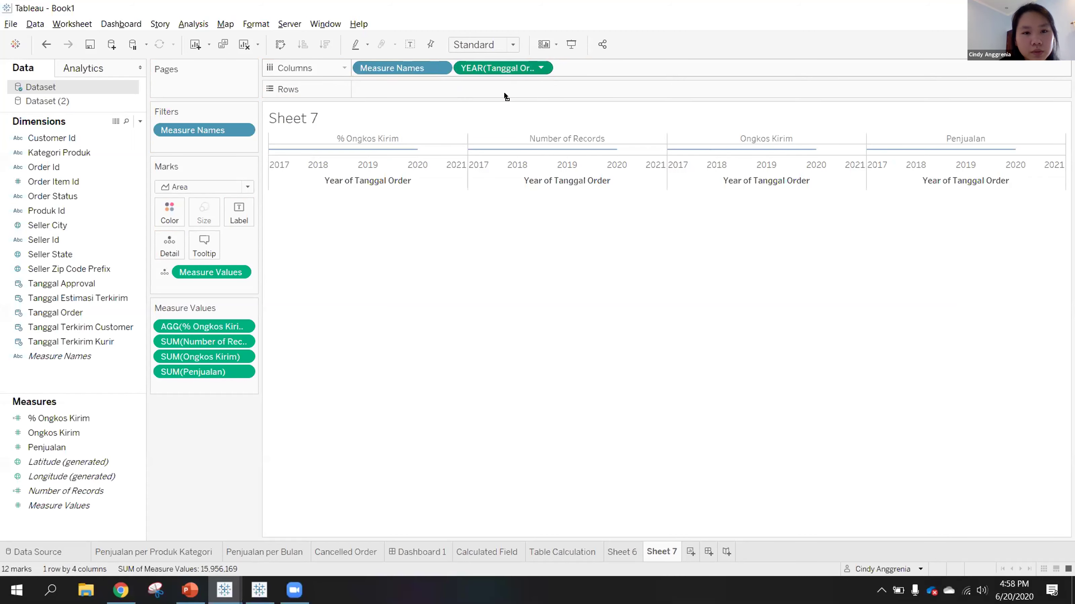
drag(504, 92, 504, 91)
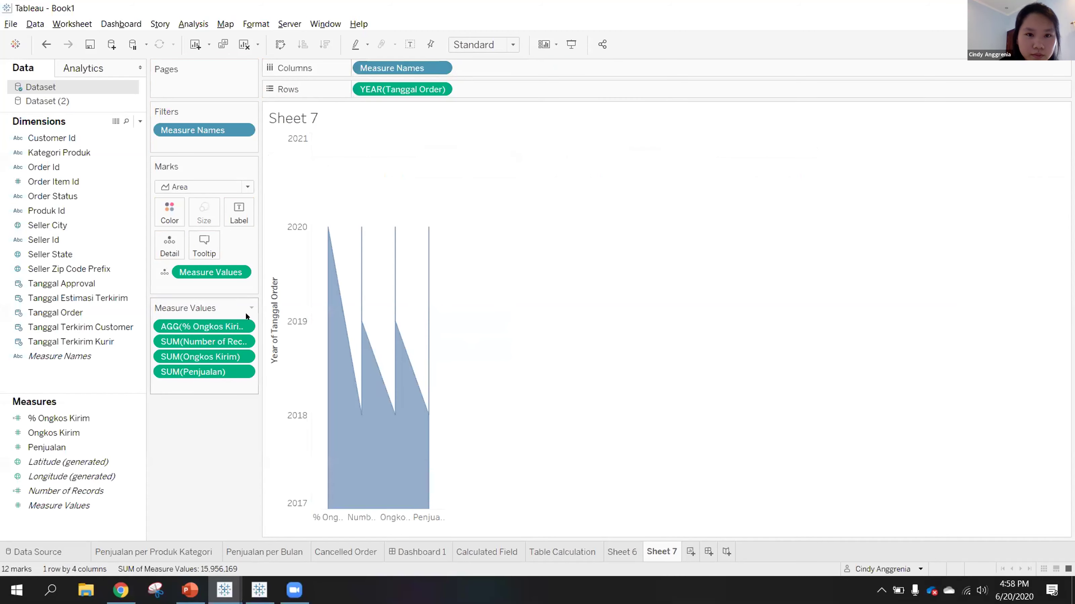
- Color the area marks by Measure Names and move Measure Values to Columns in place of the Tanggal Order year layout
drag(425, 64, 169, 212)
drag(228, 289, 515, 61)
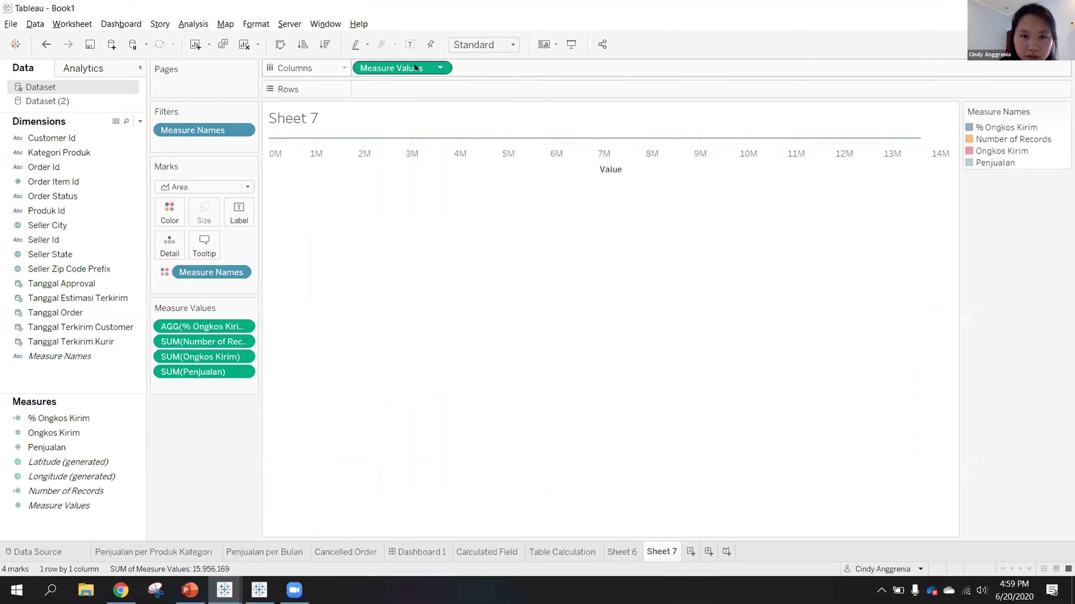
- Restore the Tanggal Order year on Columns with Measure Values on Rows, and change the mark type to Line
key(ctrl+z)
drag(404, 88, 439, 62)
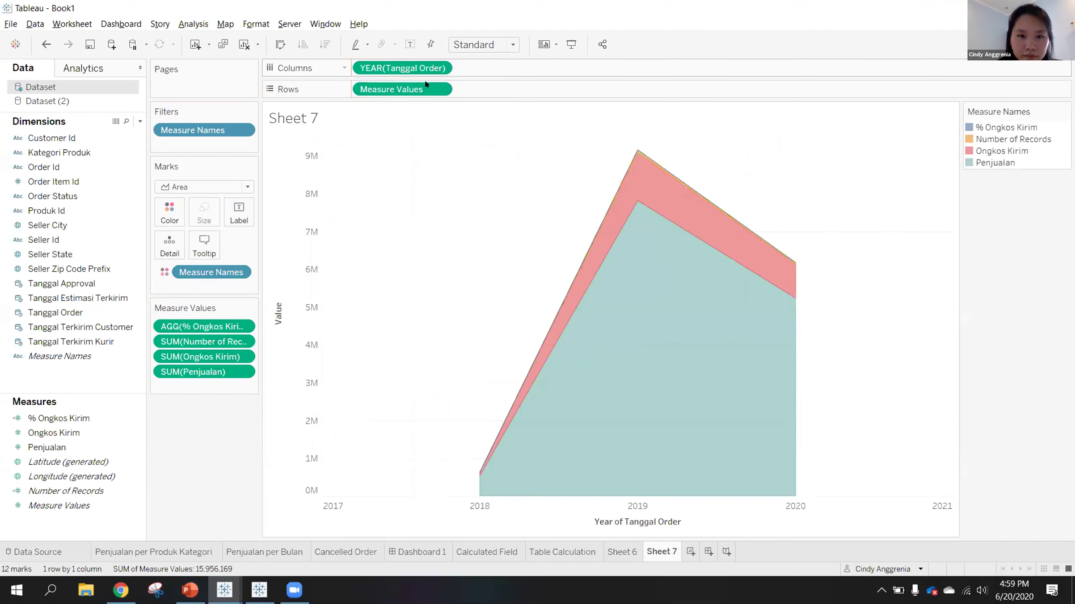
mouse_move(659, 320)
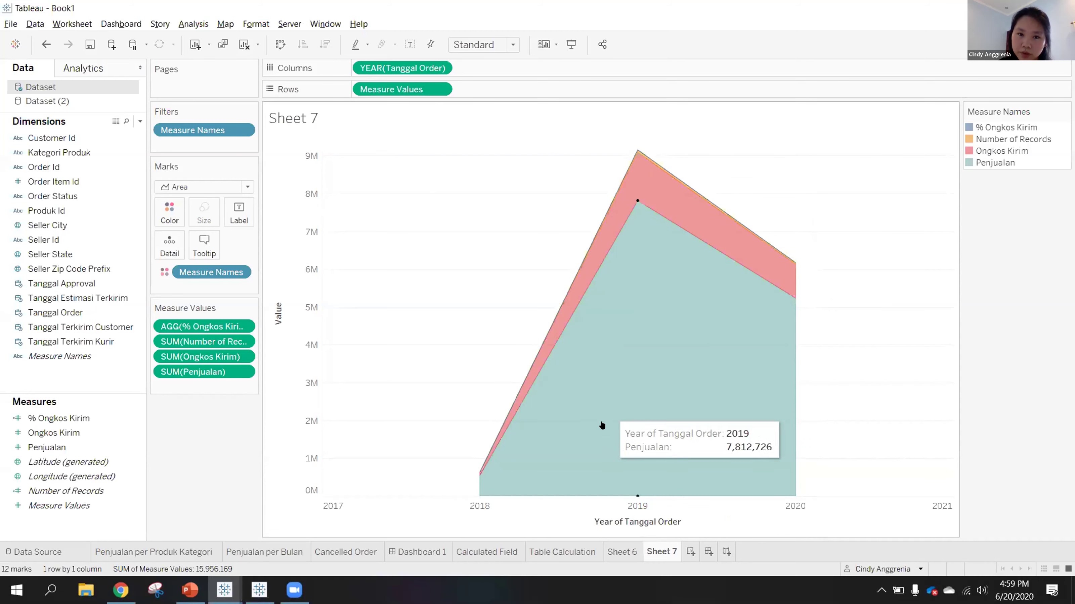
click(199, 188)
click(191, 226)
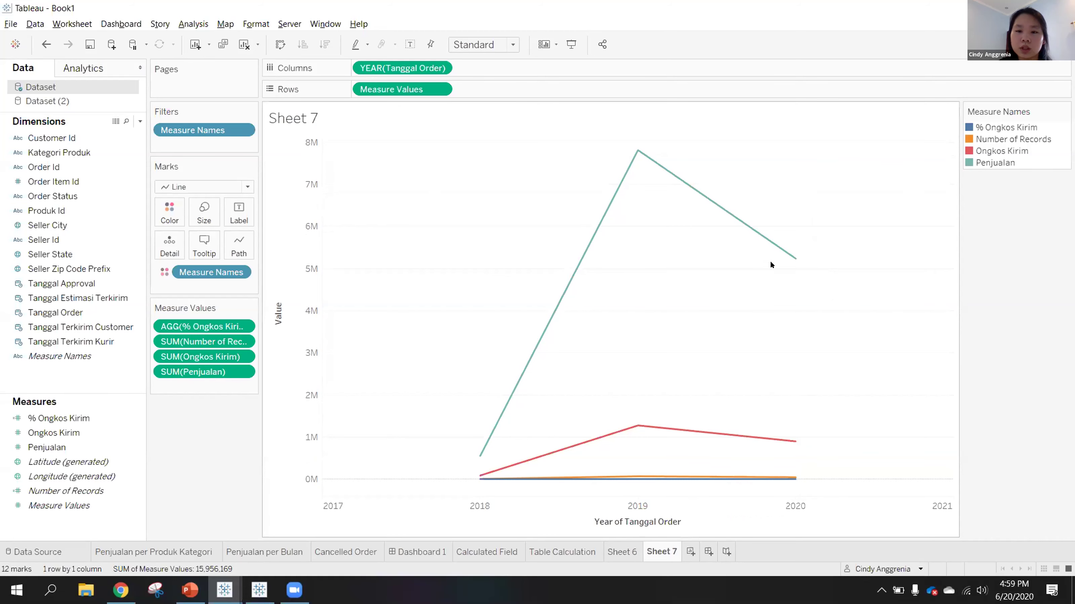
mouse_move(782, 258)
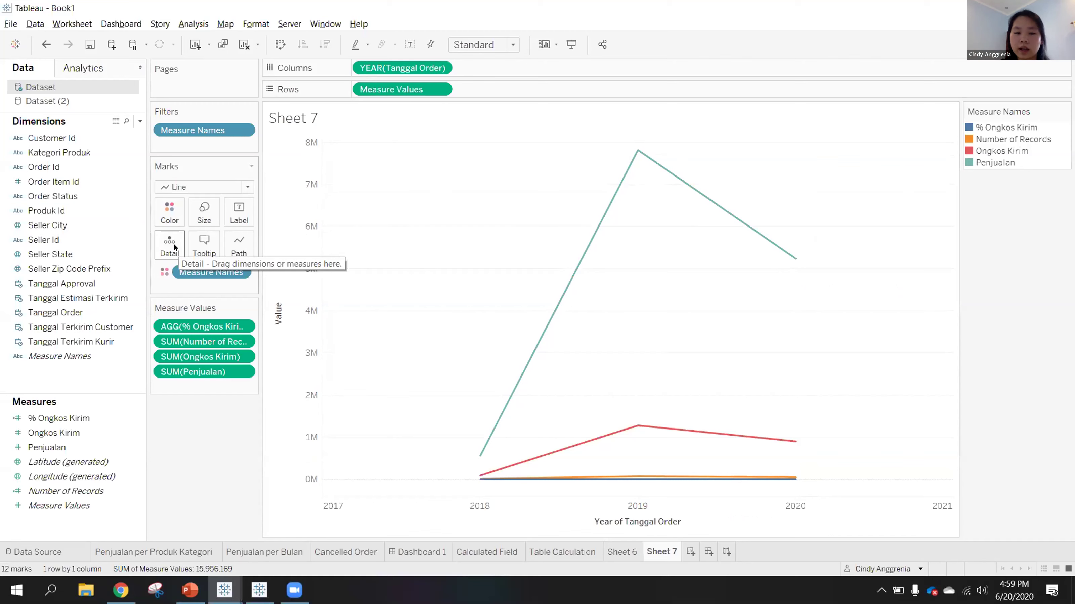
- Try the Square mark type on the yearly Measure Values chart and undo it
click(216, 187)
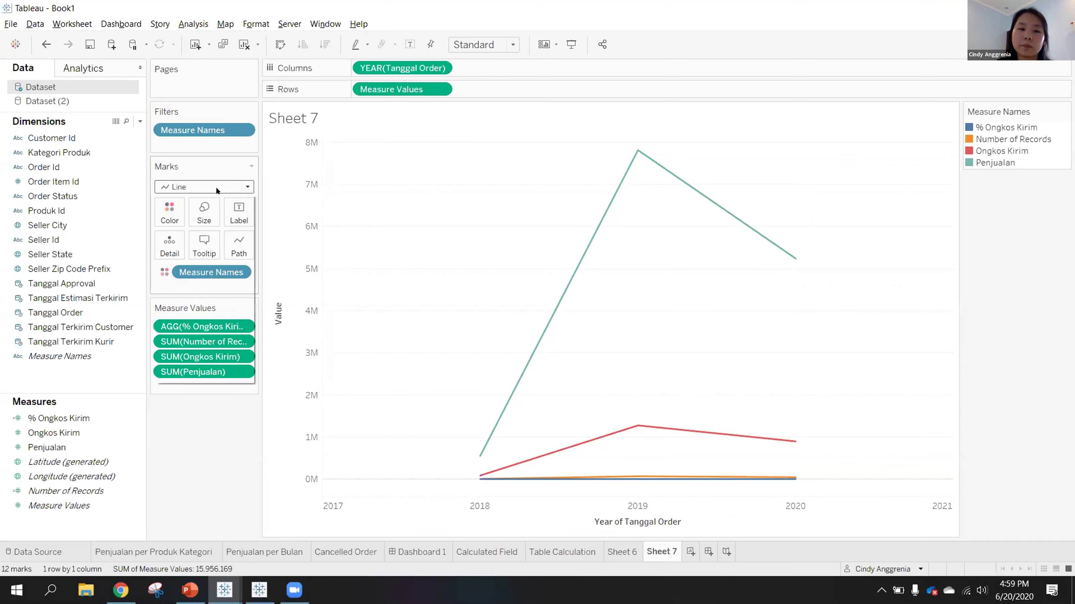
click(208, 255)
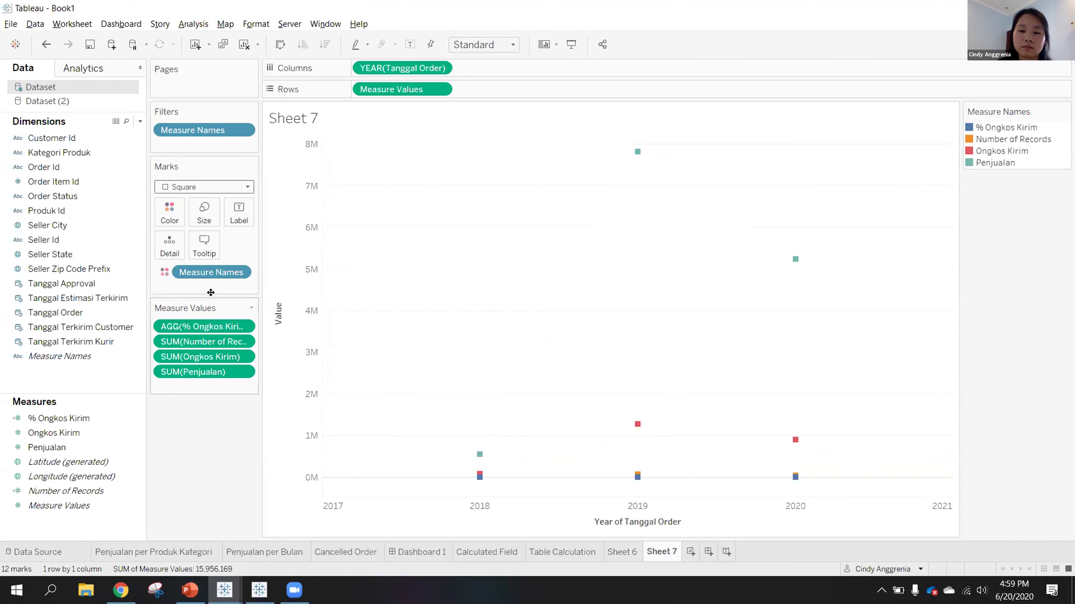
key(ctrl+z)
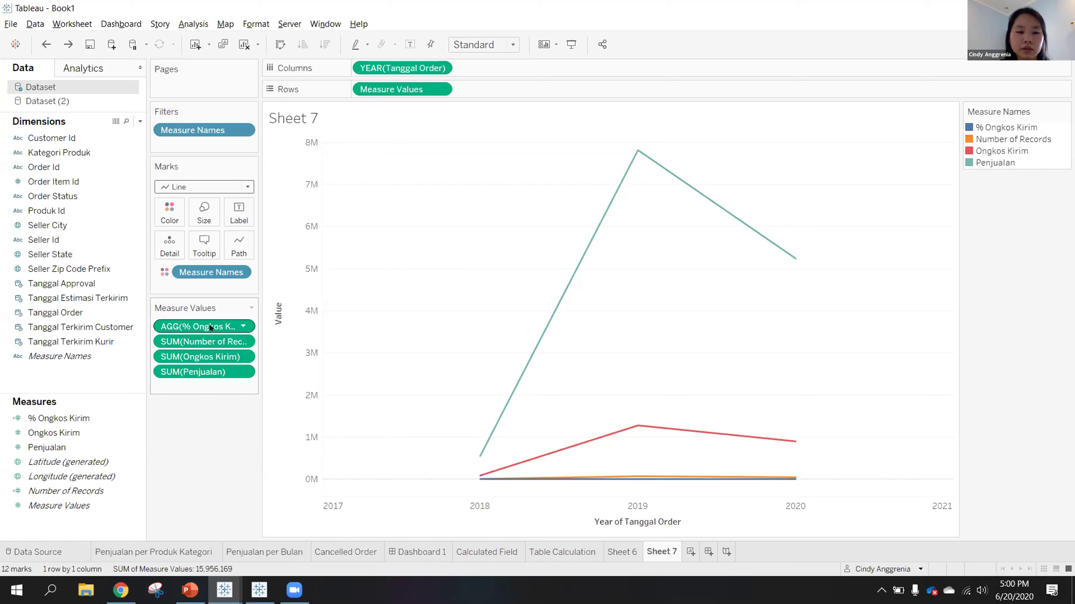
- Replace Measure Values on Rows with separate Number of Records, Ongkos Kirim and Penjualan sums, and show Ongkos Kirim as bars
drag(201, 343, 402, 89)
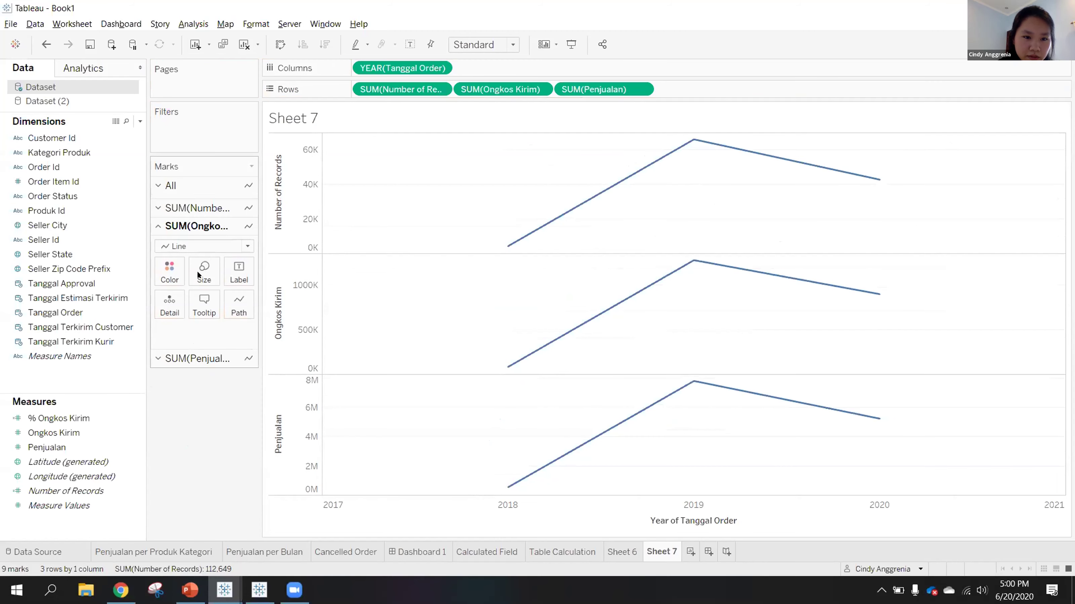
click(200, 241)
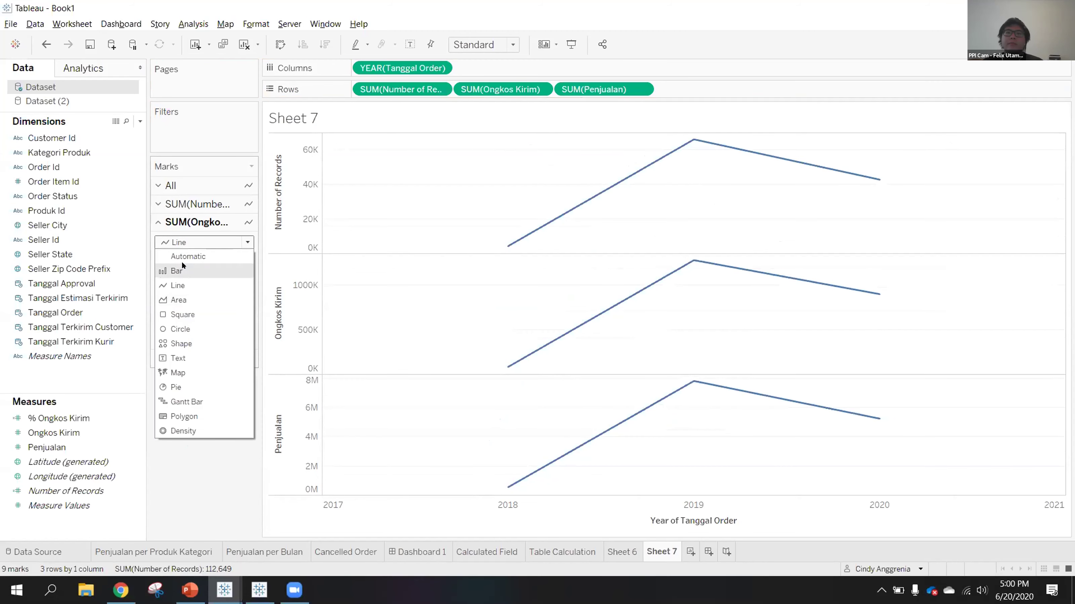
click(176, 271)
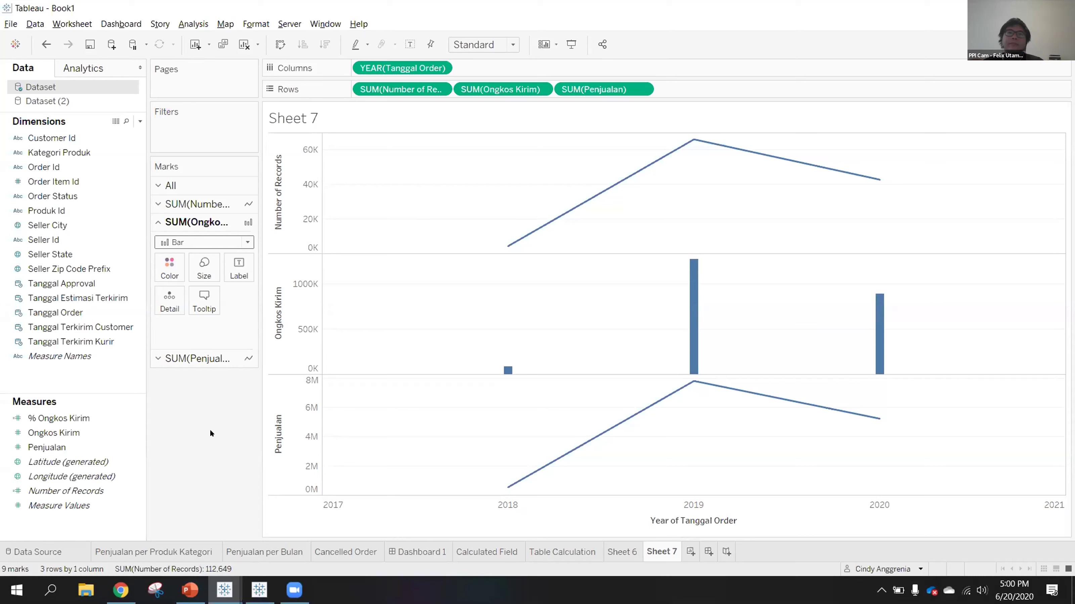
- Create a new worksheet, plot Seller City on a map, and inspect the plotted city points
click(691, 552)
drag(49, 226, 469, 300)
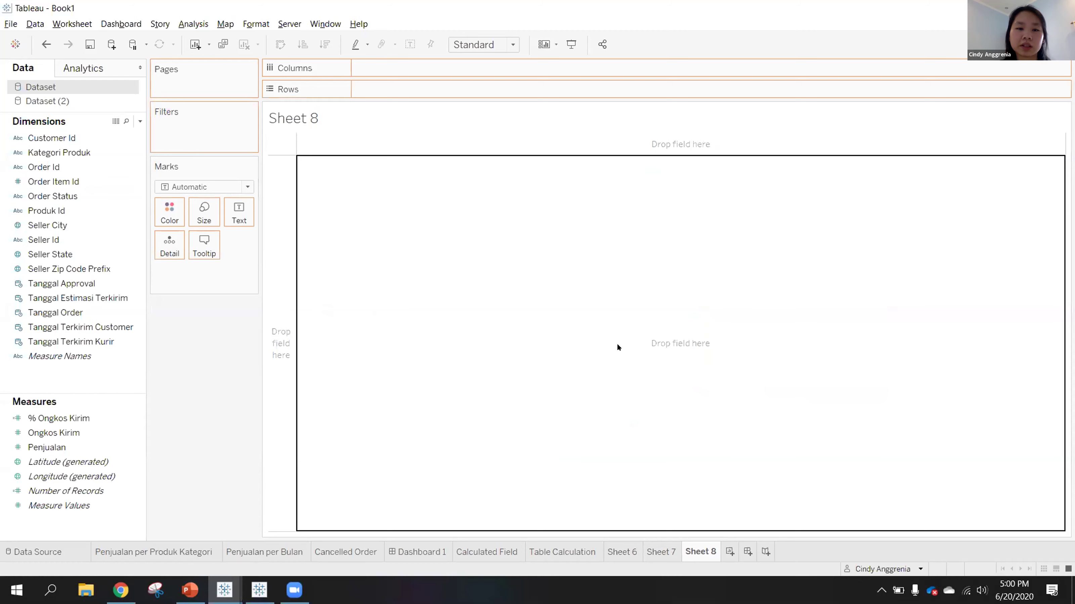
drag(616, 343, 550, 329)
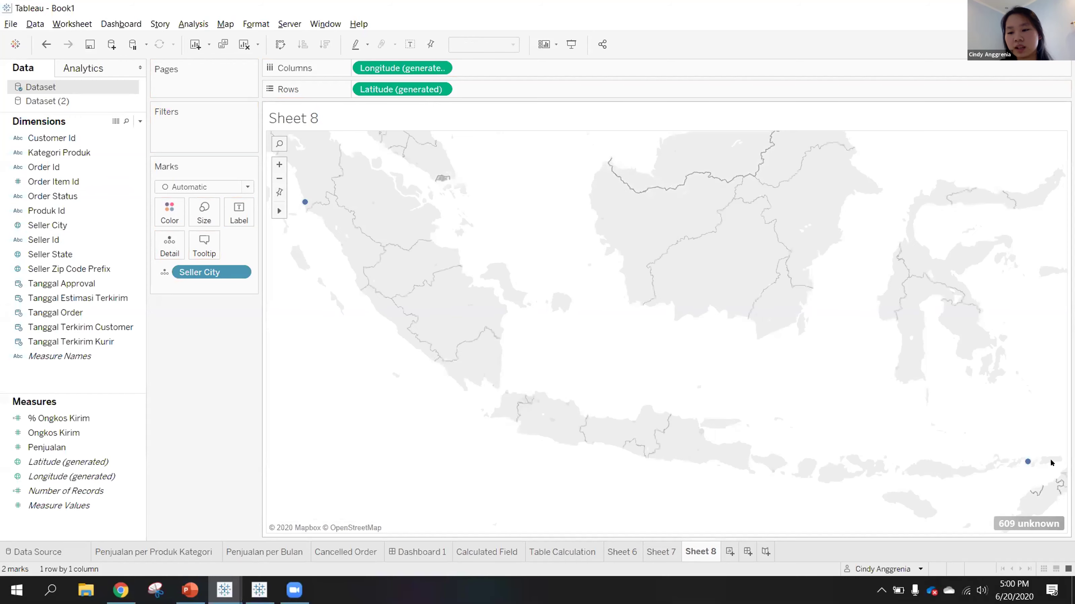
mouse_move(1018, 462)
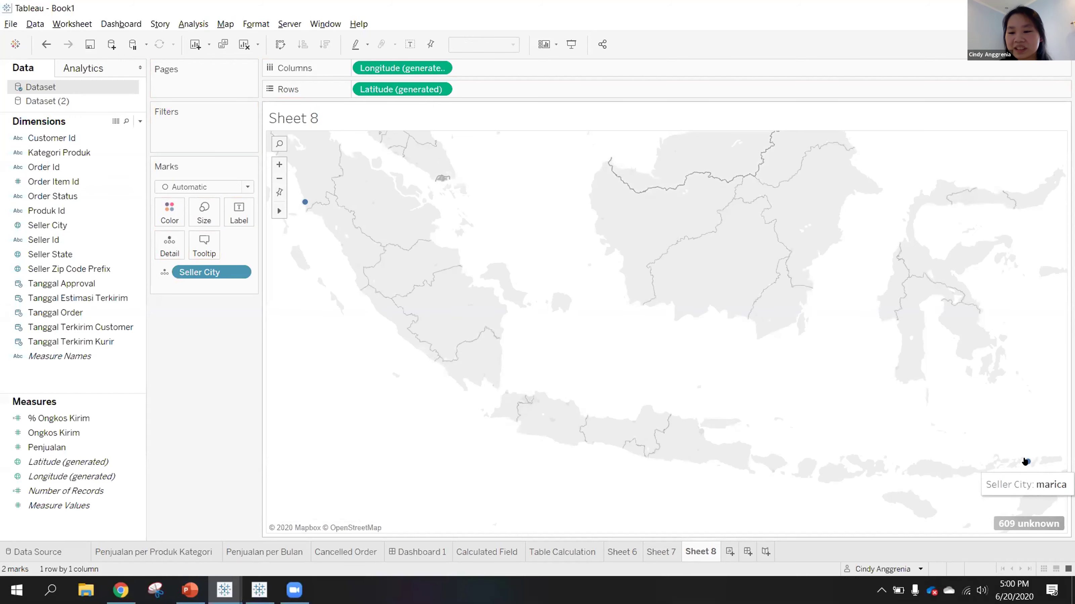
mouse_move(299, 203)
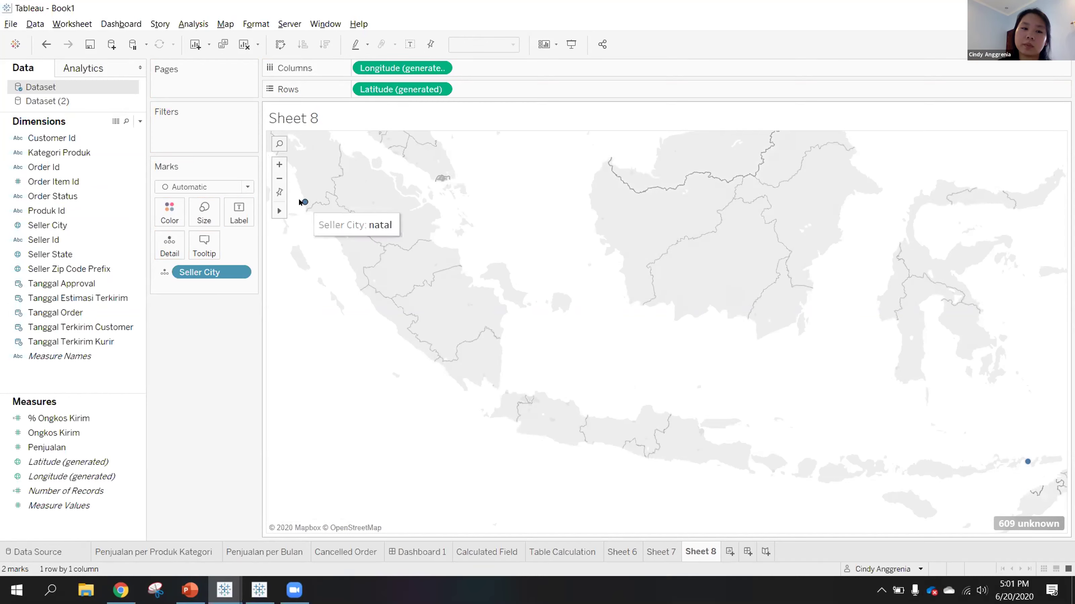
- Try sizing the city marks by Penjualan, undo it, and change Sheet 8 to the suggested filled map chart type
drag(63, 447, 201, 211)
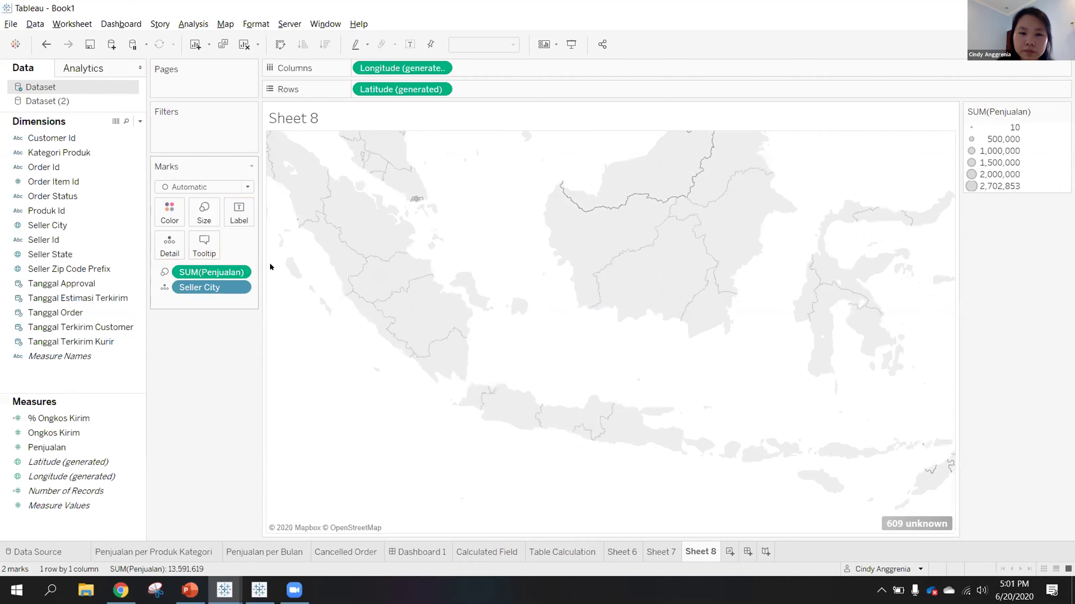
key(ctrl+z)
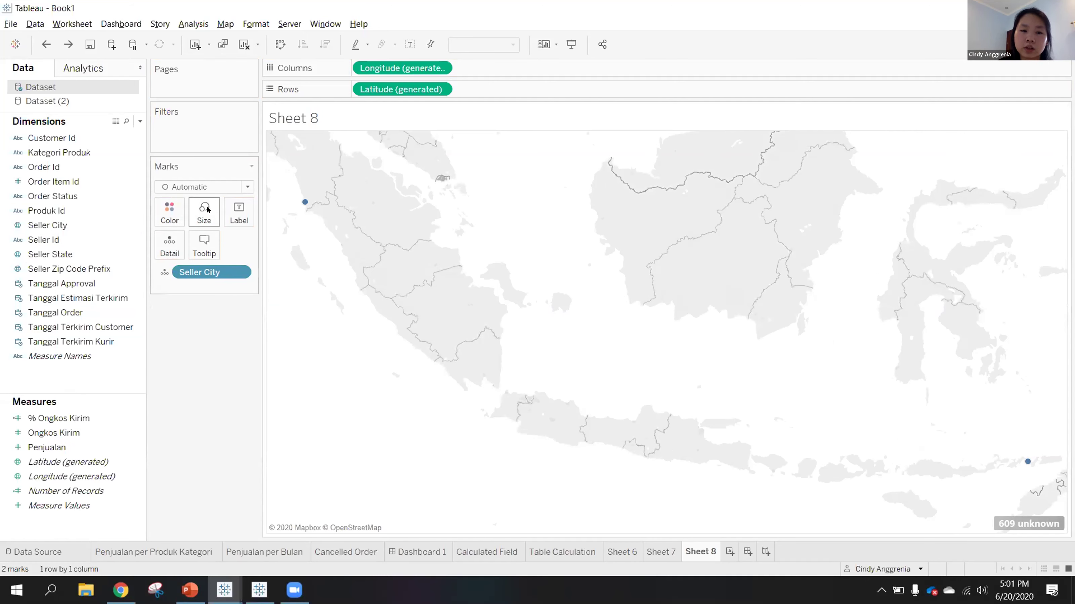
click(1045, 44)
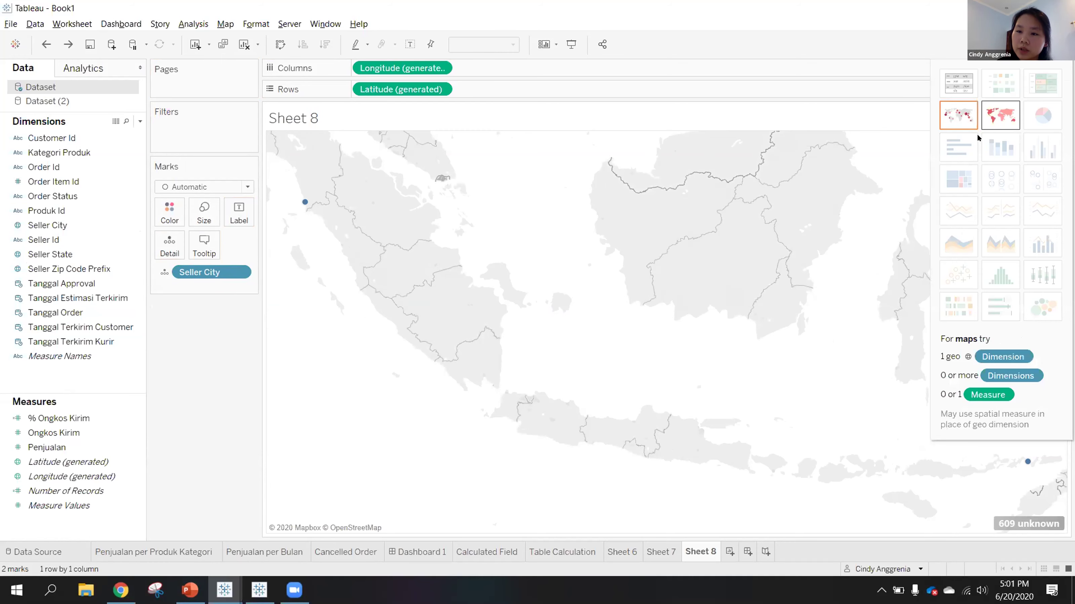
click(1004, 113)
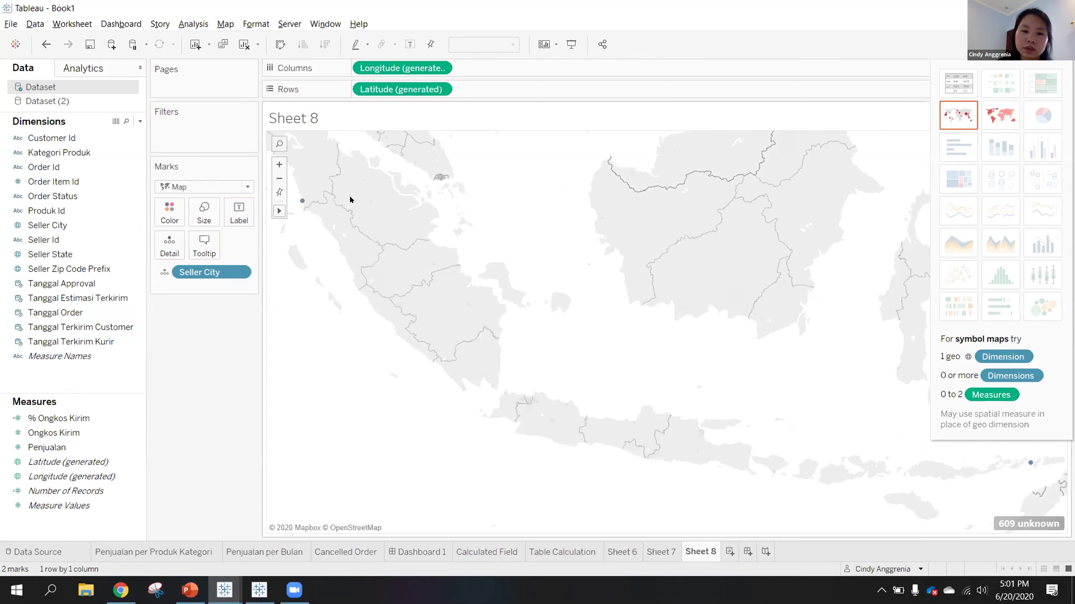
click(1038, 45)
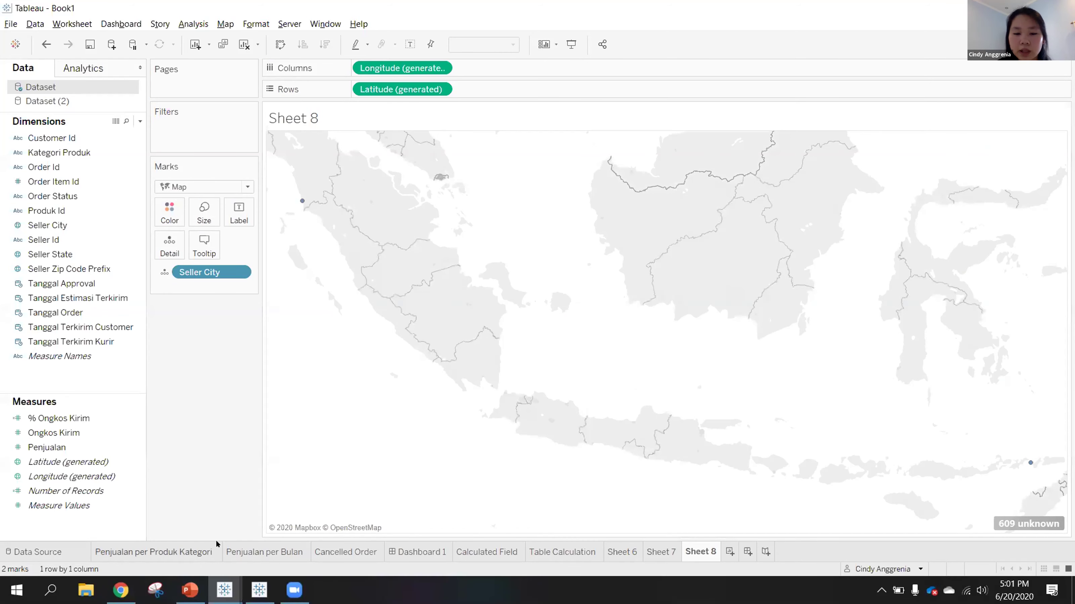
- Look at the Penjualan per Bulan chart on Dashboard 1 and return to Sheet 8
click(422, 551)
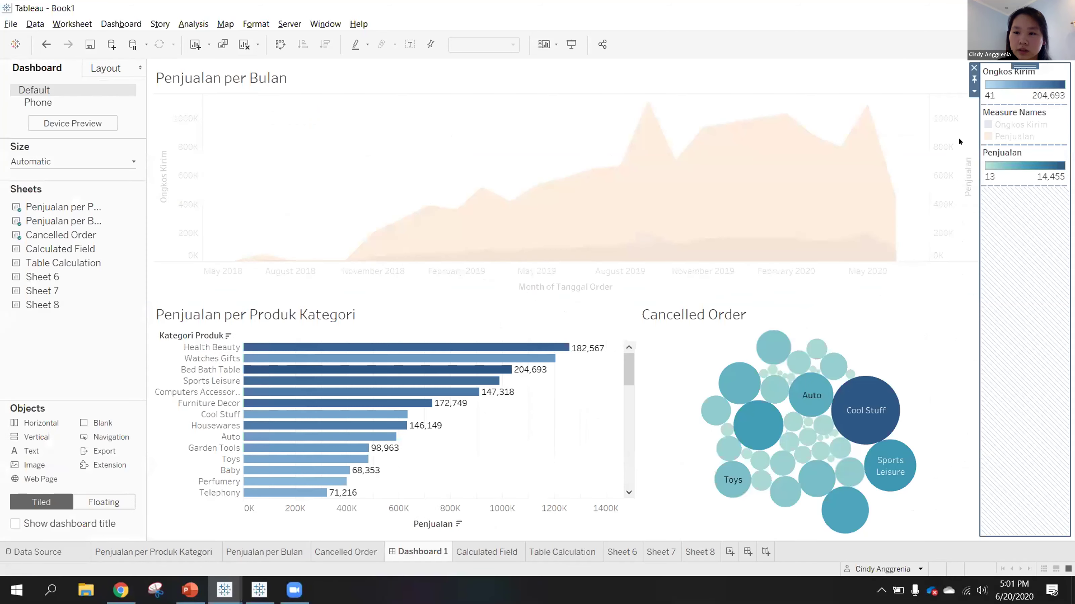
click(968, 91)
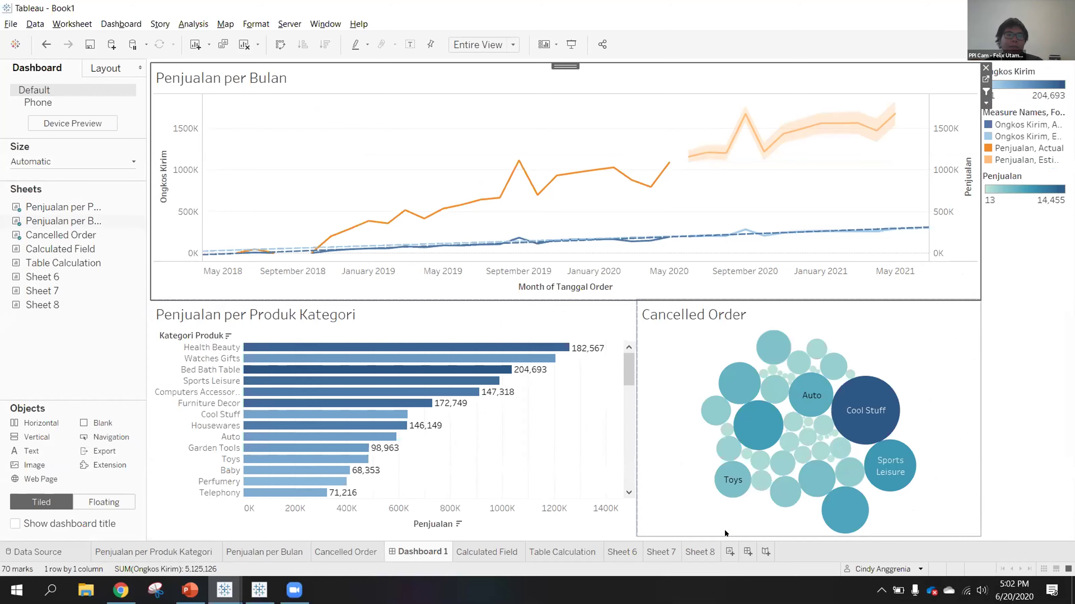
click(700, 550)
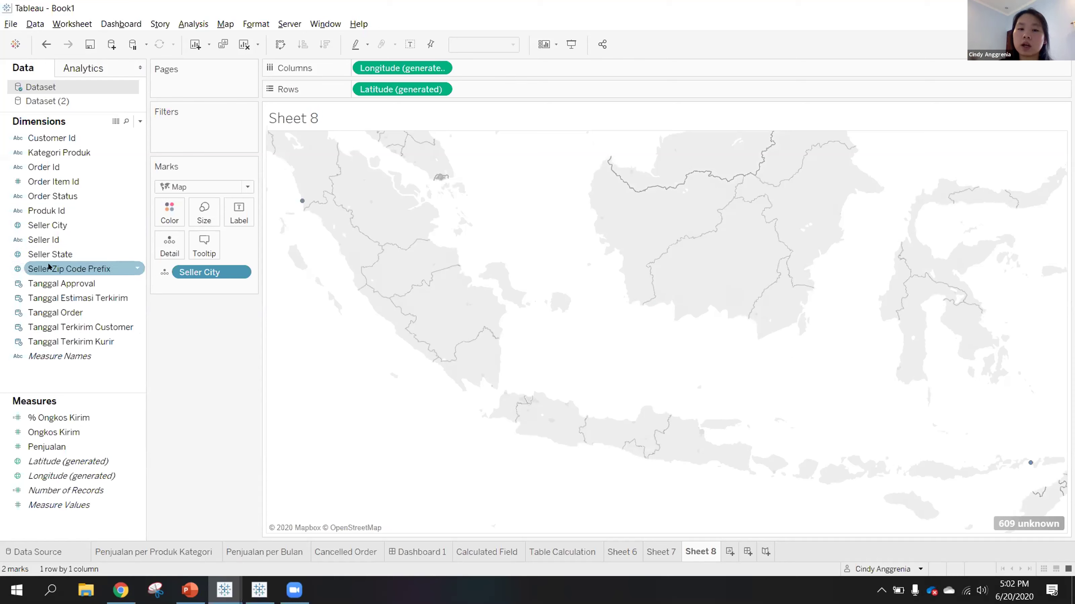
- Review the suggested chart types for Sheet 8 and the generated Latitude and Longitude fields
click(74, 267)
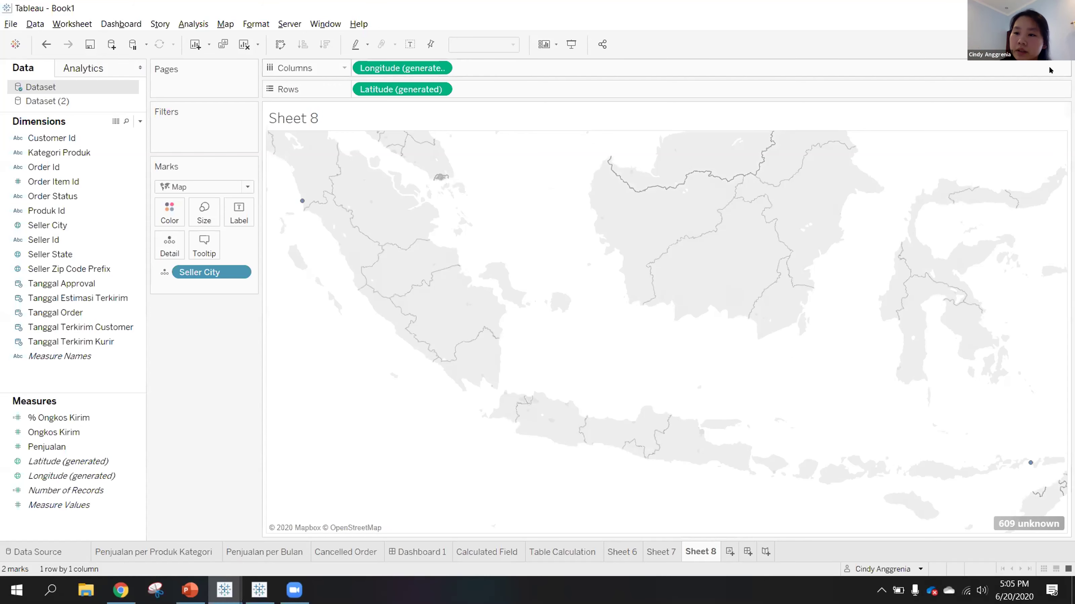
click(1048, 45)
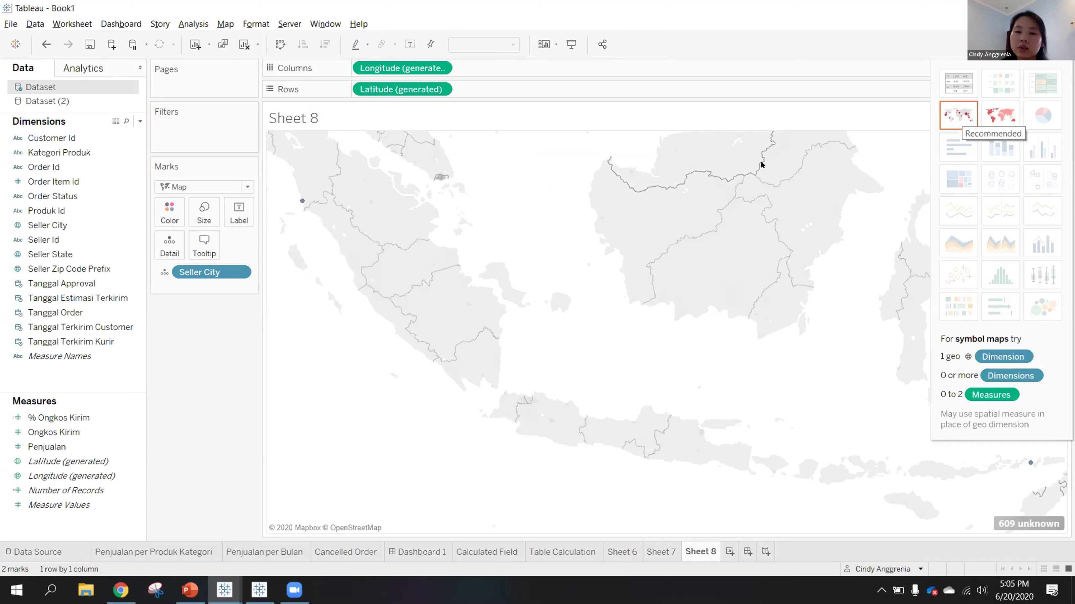
click(83, 476)
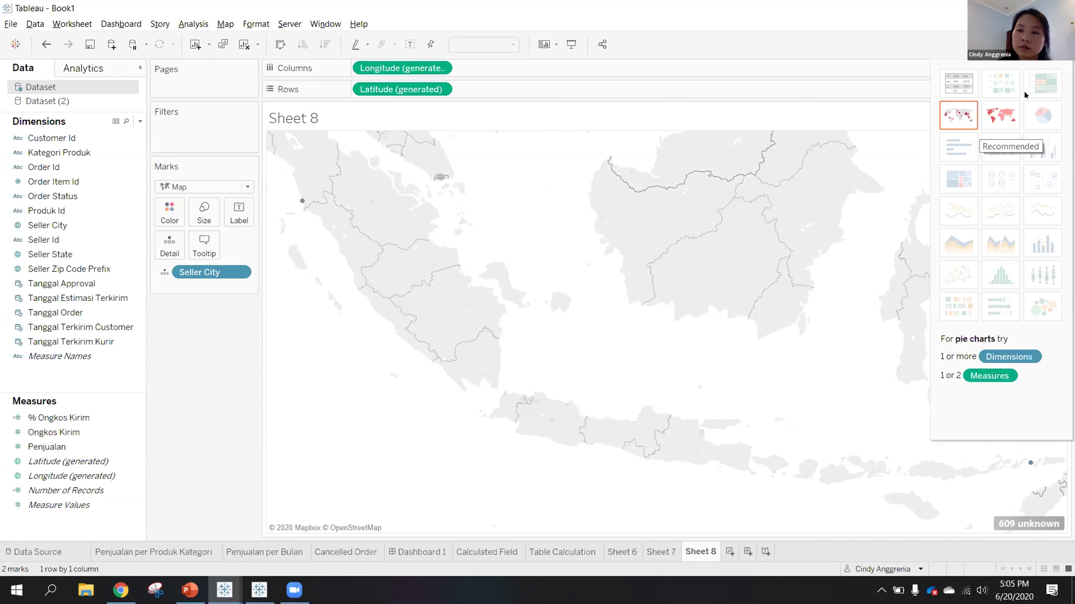
click(1050, 44)
click(83, 473)
click(85, 466)
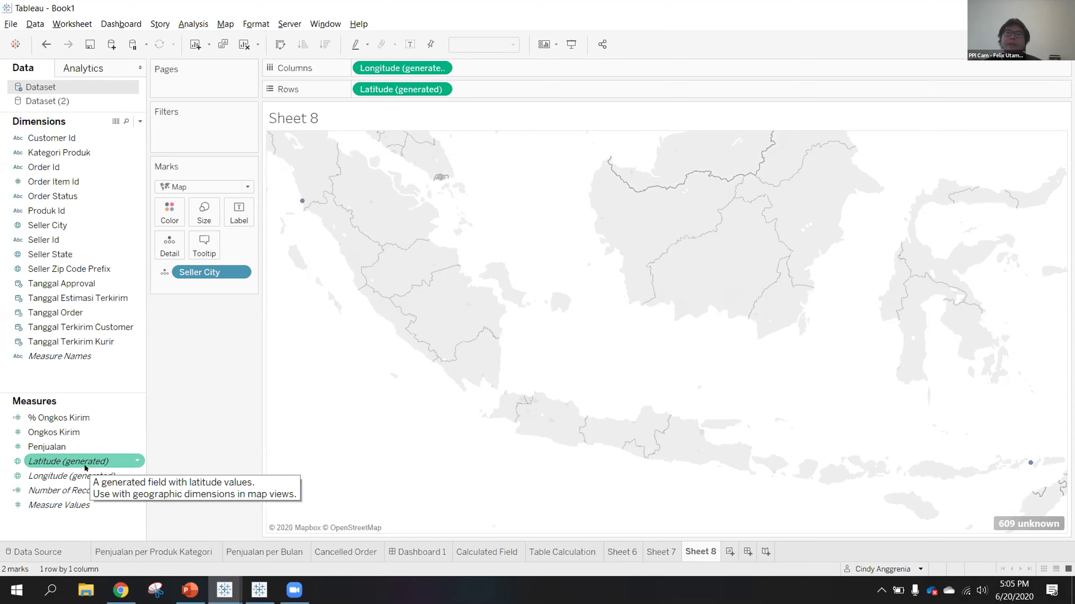
- Switch to PowerPoint, show the Produk Tableau slide, and follow its link to the Tableau academic students page
click(191, 590)
drag(120, 326, 112, 157)
click(75, 301)
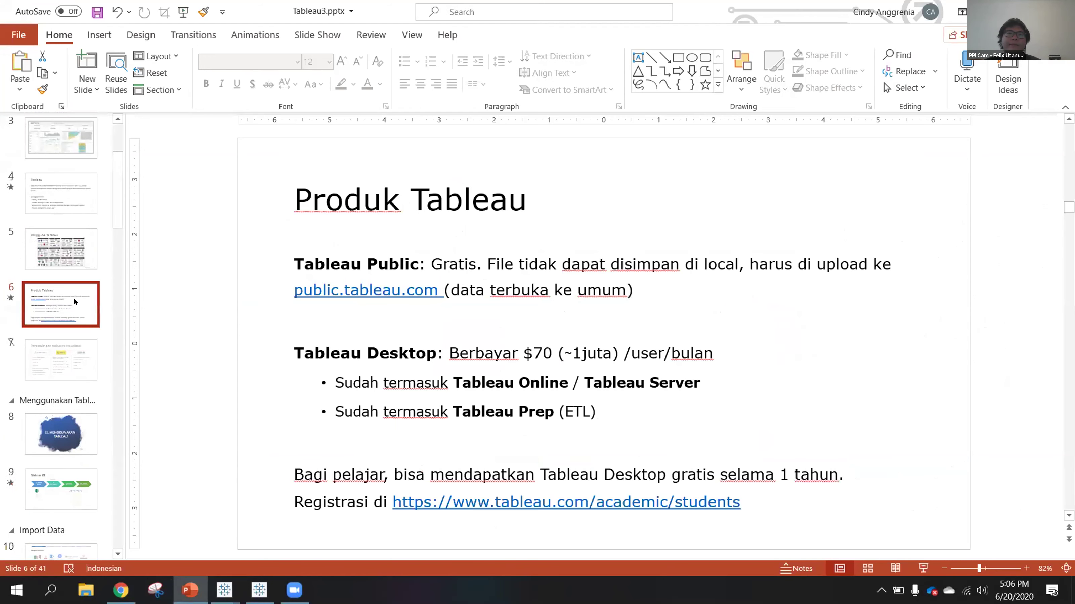
click(636, 503)
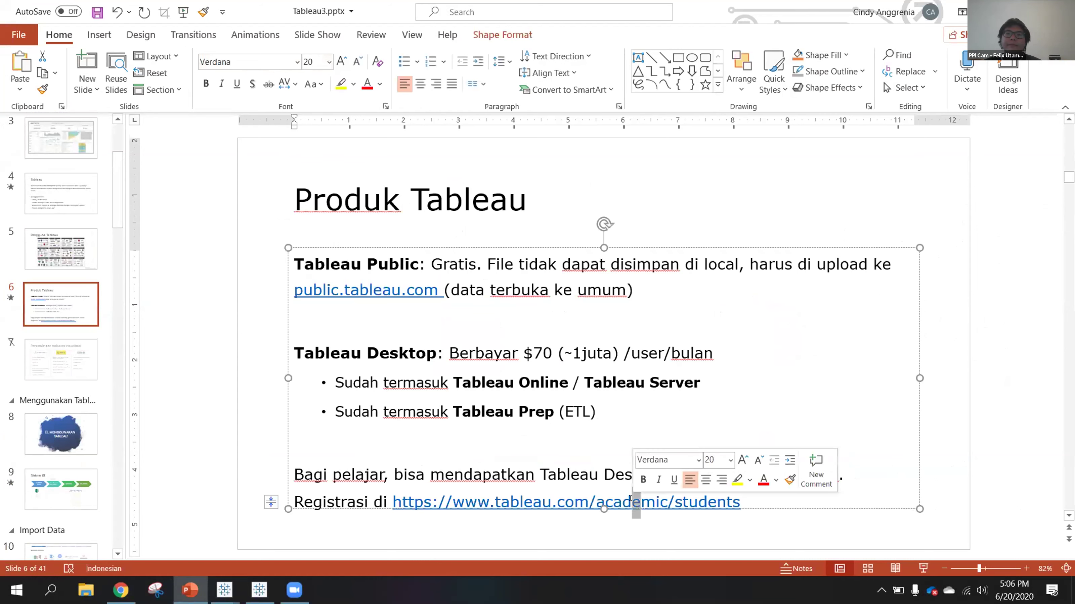
ctrl+click(751, 502)
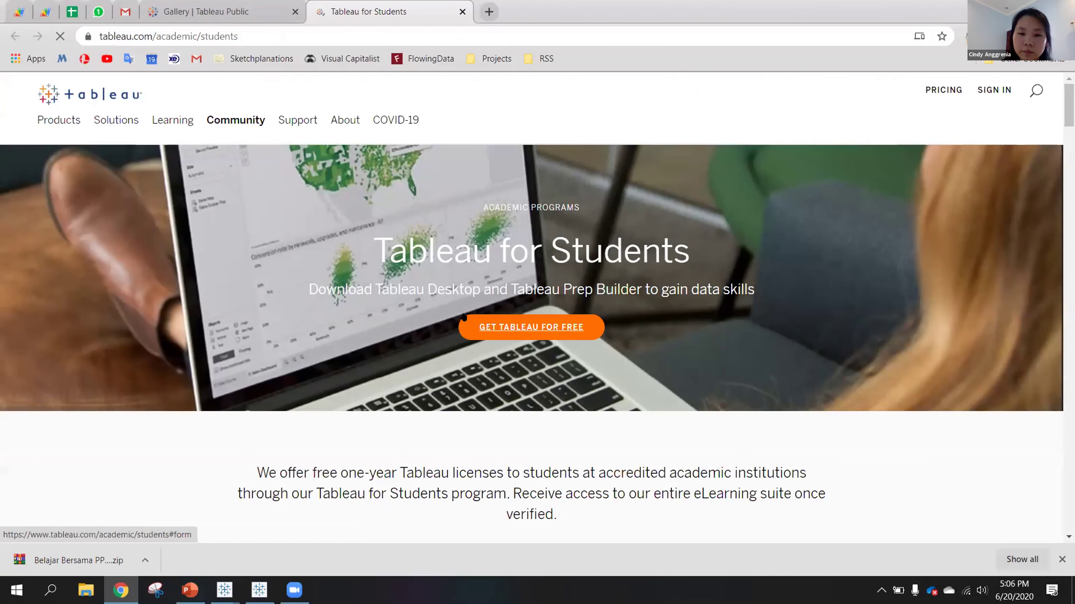
- Open the free student license request form and review its fields, including the choices for how the license will be used
scroll(548, 284, down, 2)
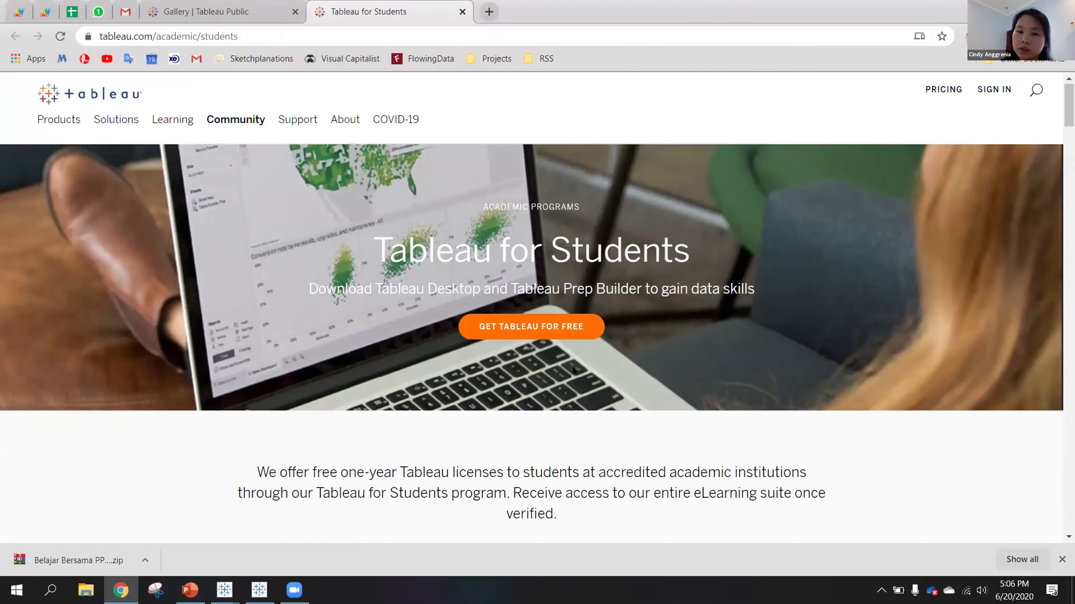
scroll(454, 416, up, 2)
click(594, 326)
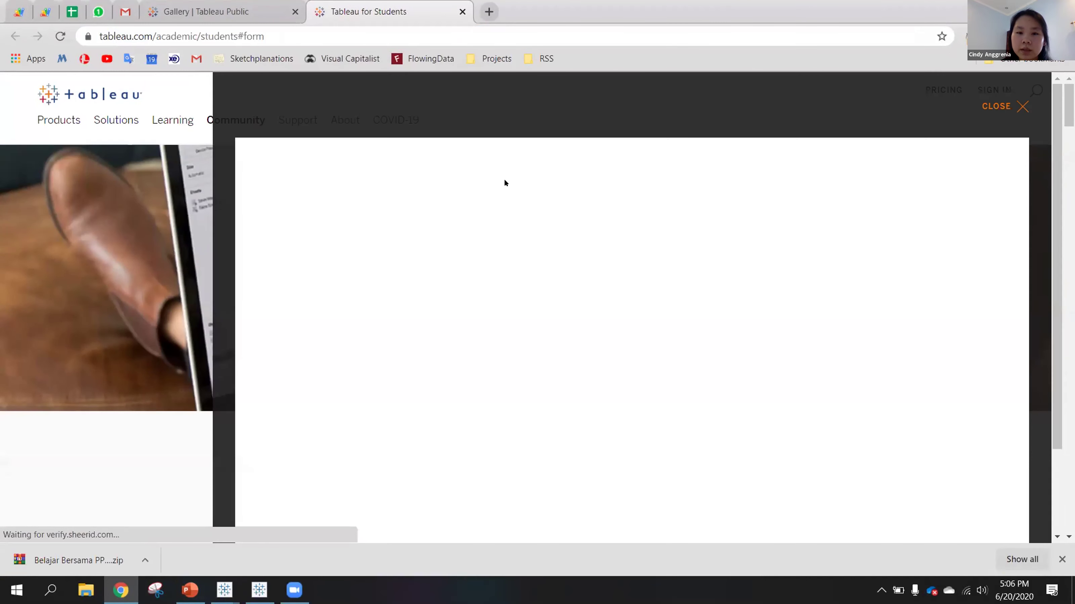
scroll(524, 337, down, 4)
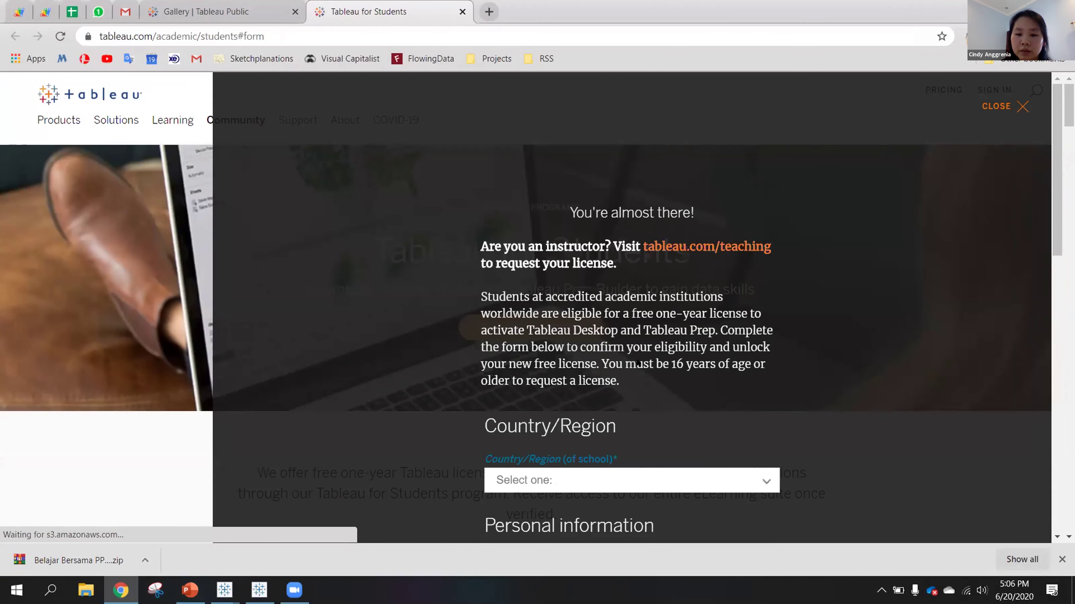
scroll(524, 337, down, 5)
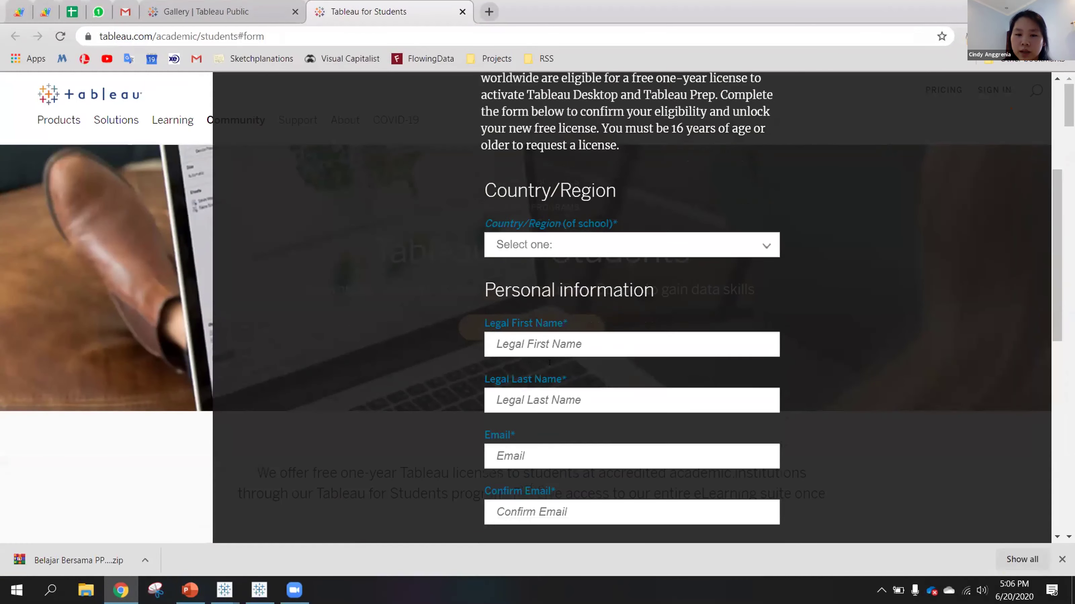
scroll(568, 414, down, 2)
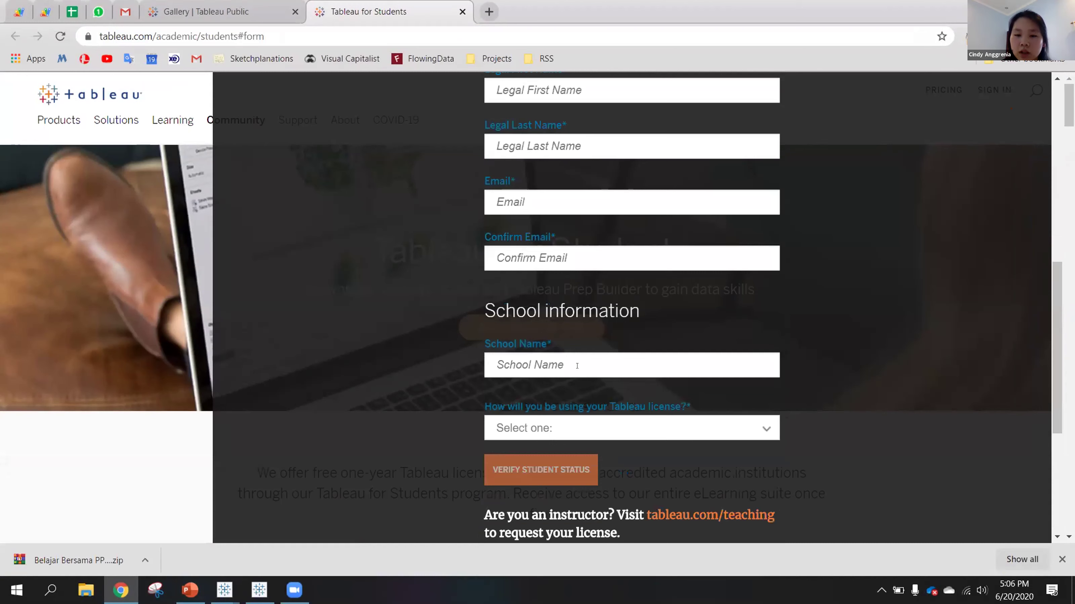
click(665, 428)
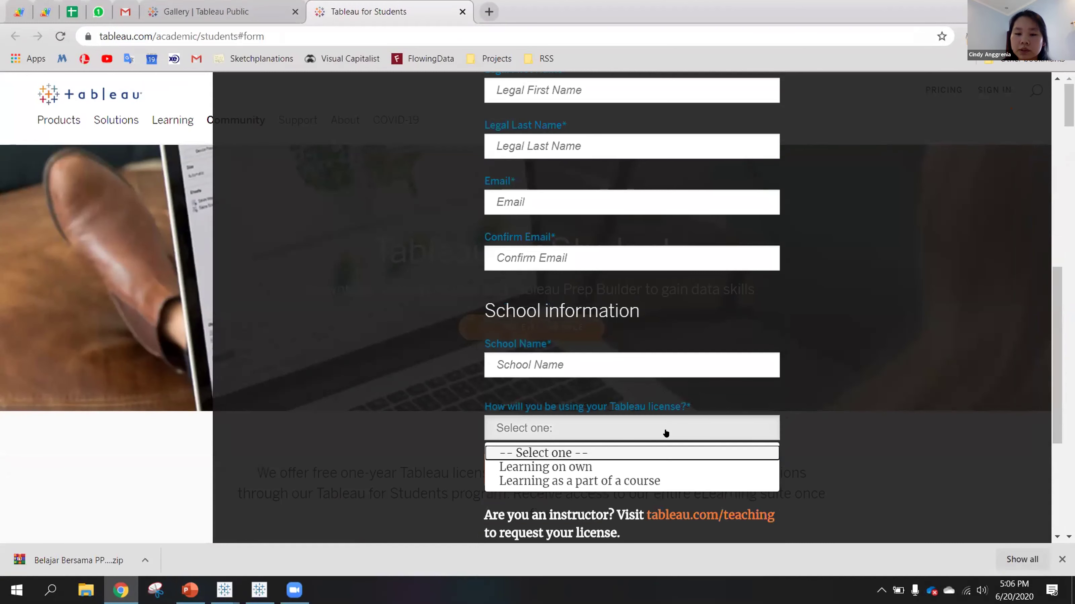
- Leave the license usage choice unselected, review the rest of the student license request form, and close it
click(681, 425)
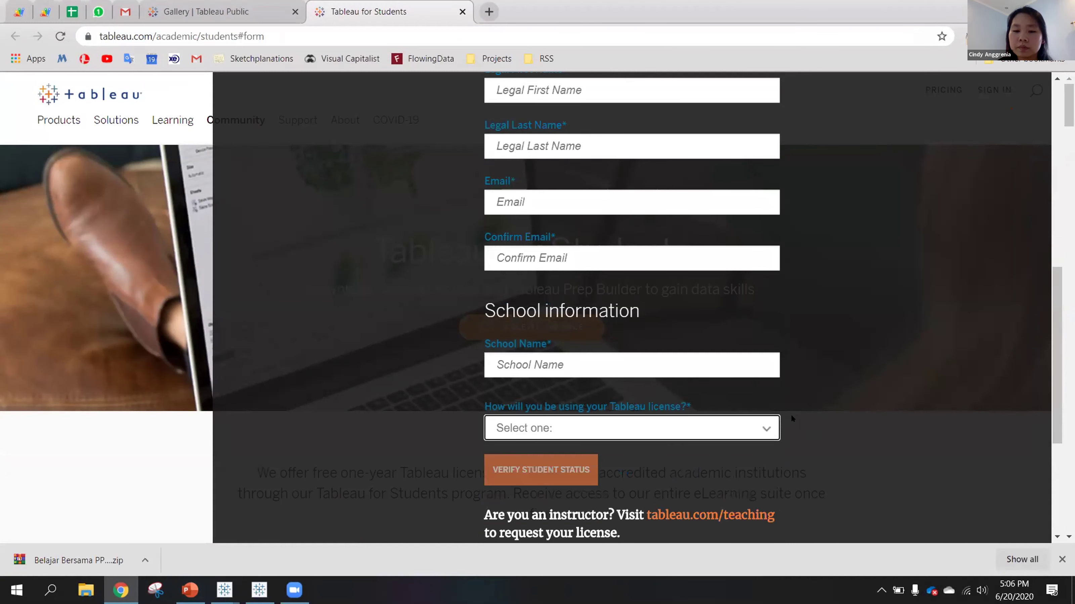
scroll(791, 415, down, 2)
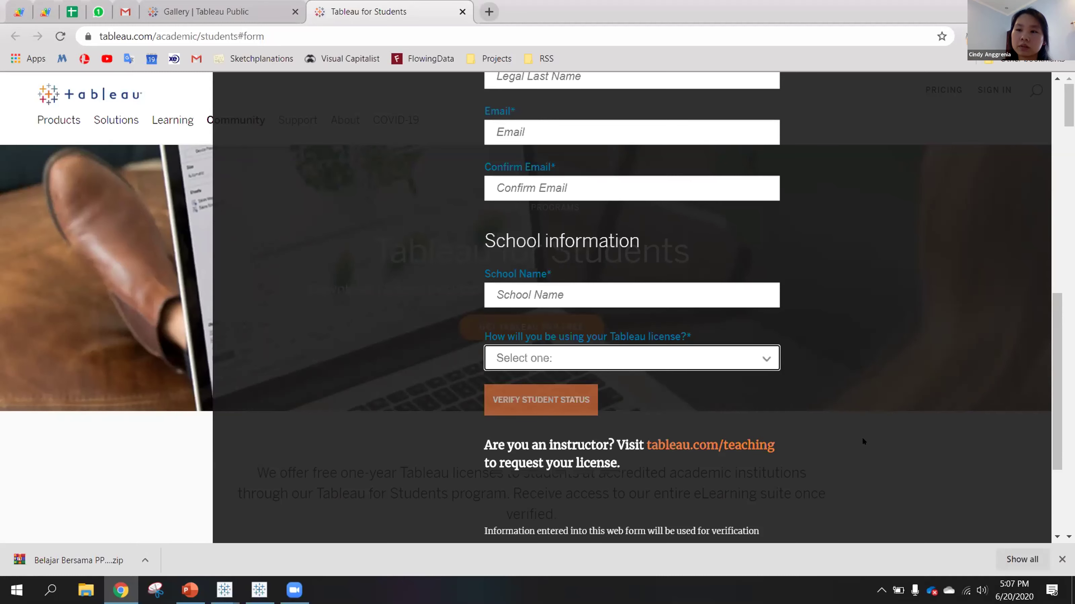
scroll(861, 436, up, 5)
scroll(862, 437, up, 3)
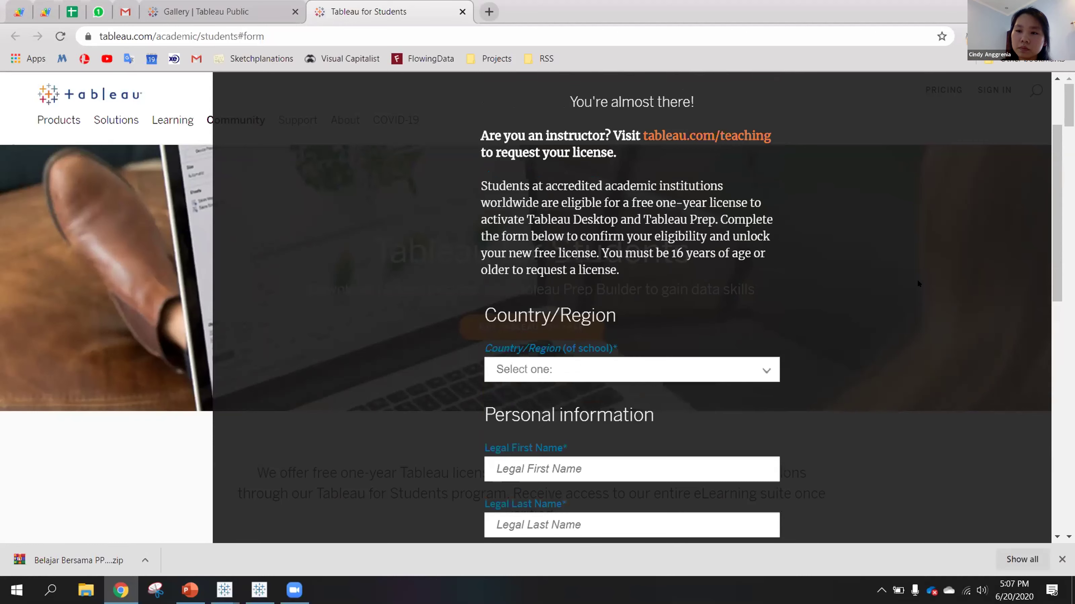
scroll(947, 241, up, 2)
click(1015, 108)
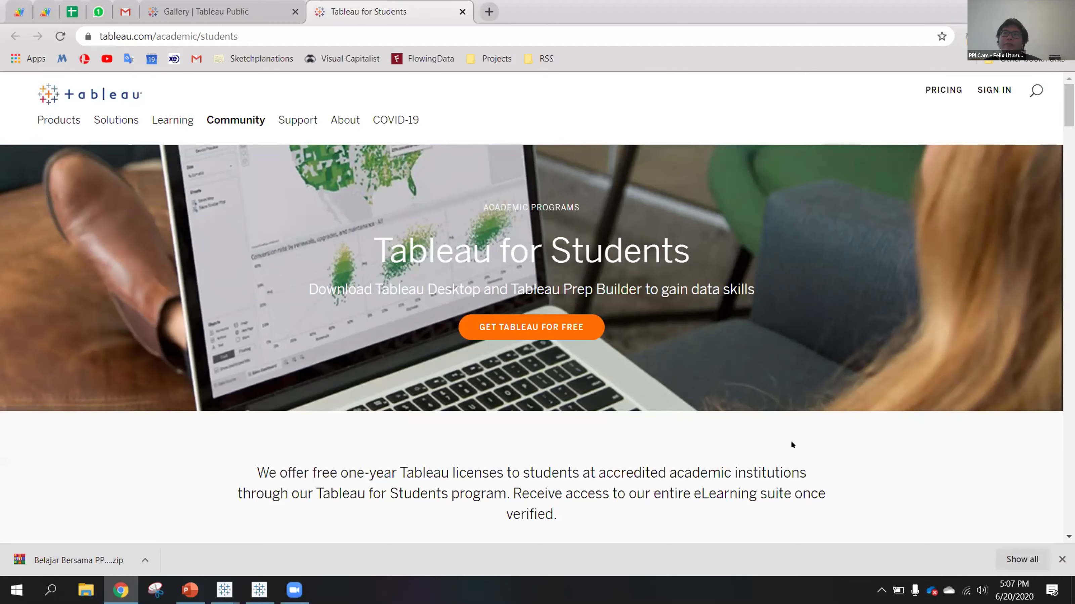
- Switch to the Book1 workbook in Tableau and review the geocoding and map layer commands available for Sheet 8
click(252, 588)
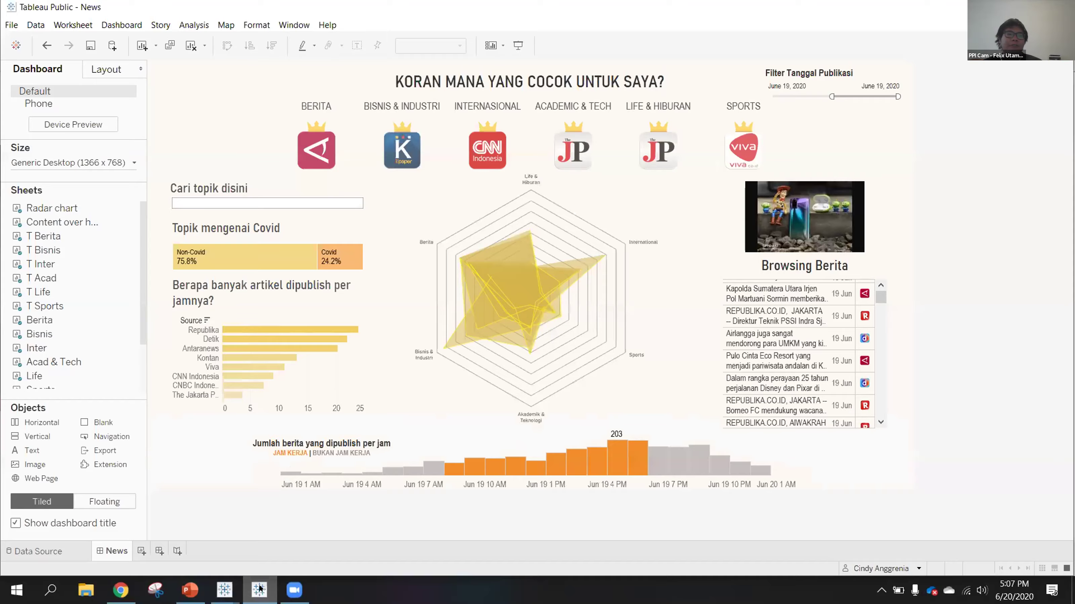
click(252, 588)
mouse_move(225, 590)
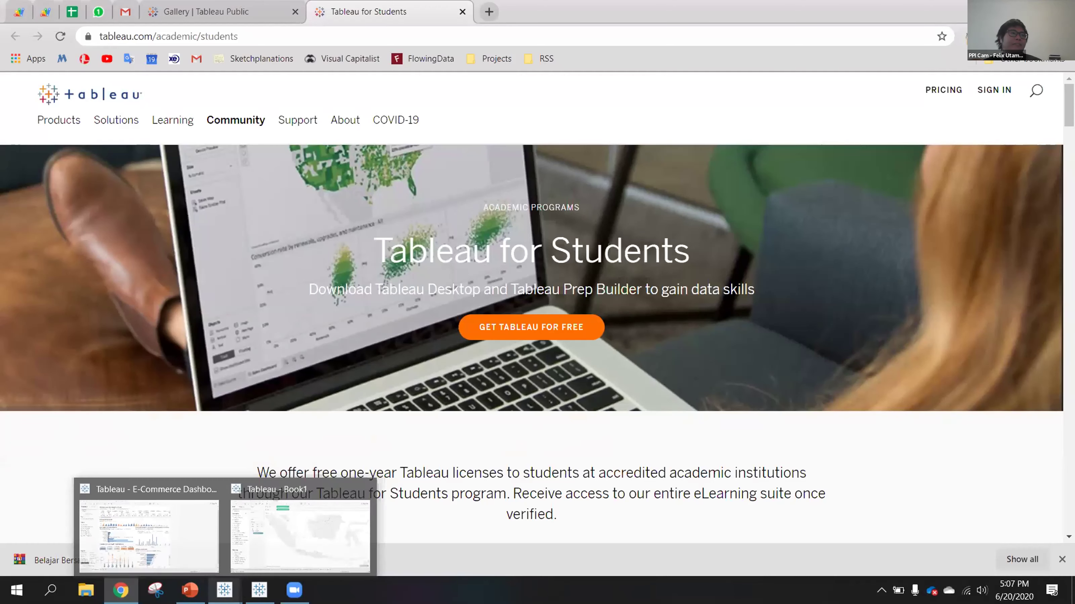
click(273, 537)
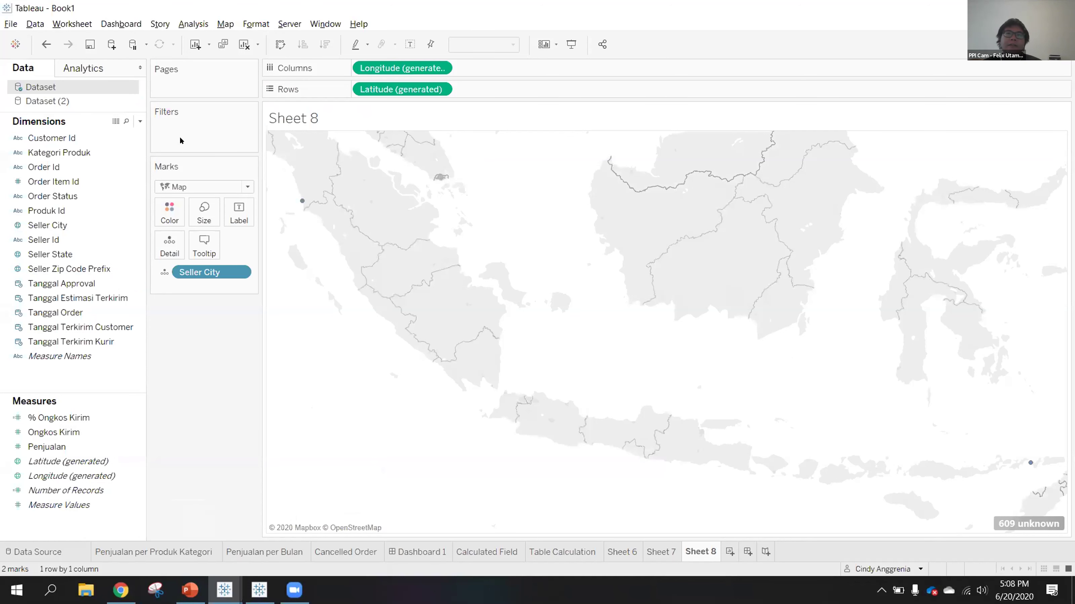
click(225, 23)
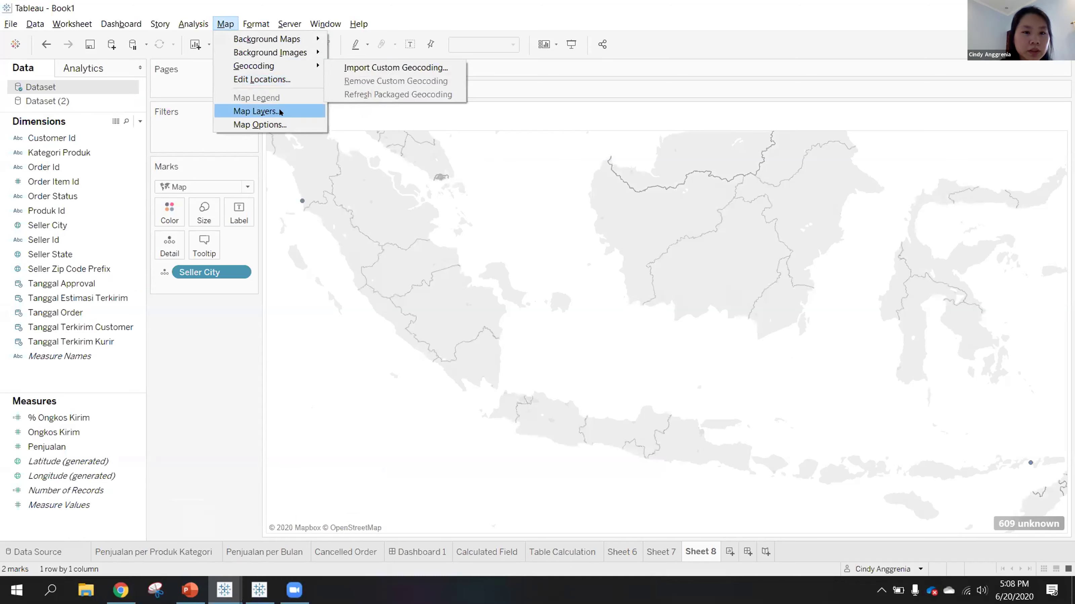
click(216, 376)
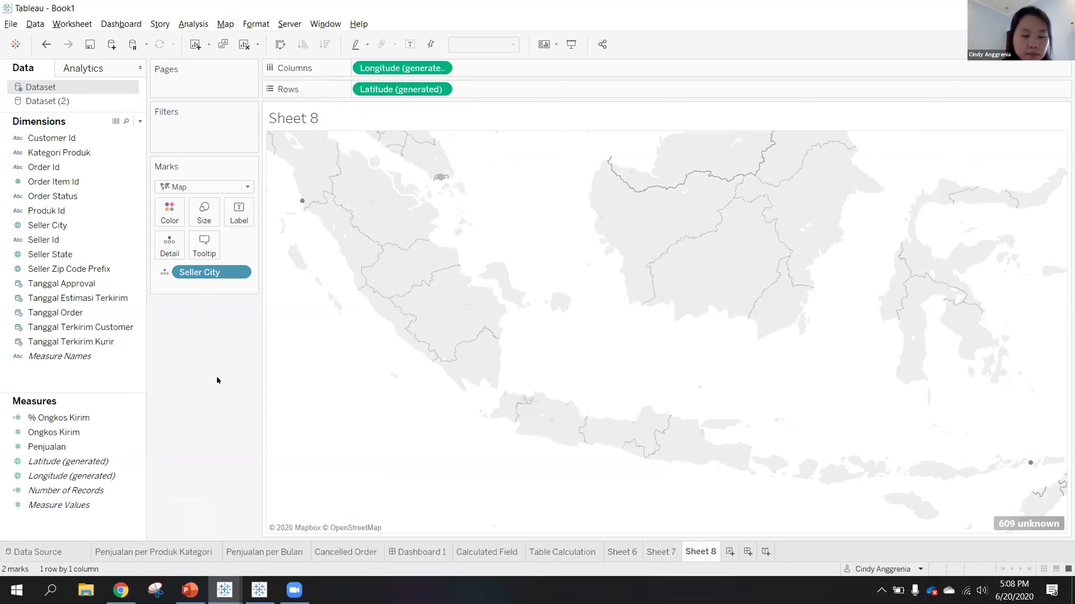